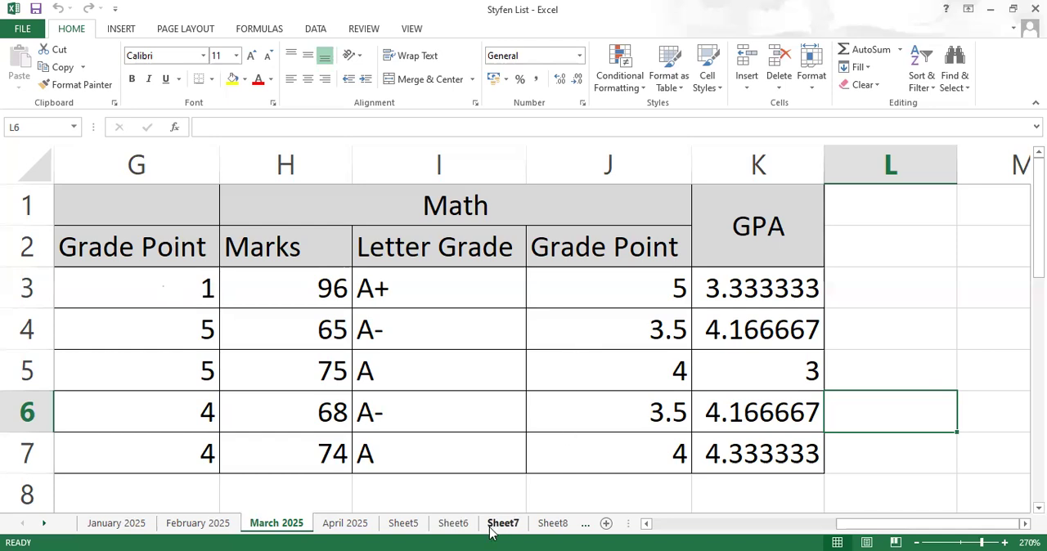
Step: Look through the monthly sheets and enlarge the empty April 2025 sheet to 280%
{"action": "left_click", "coordinate": [328, 529]}
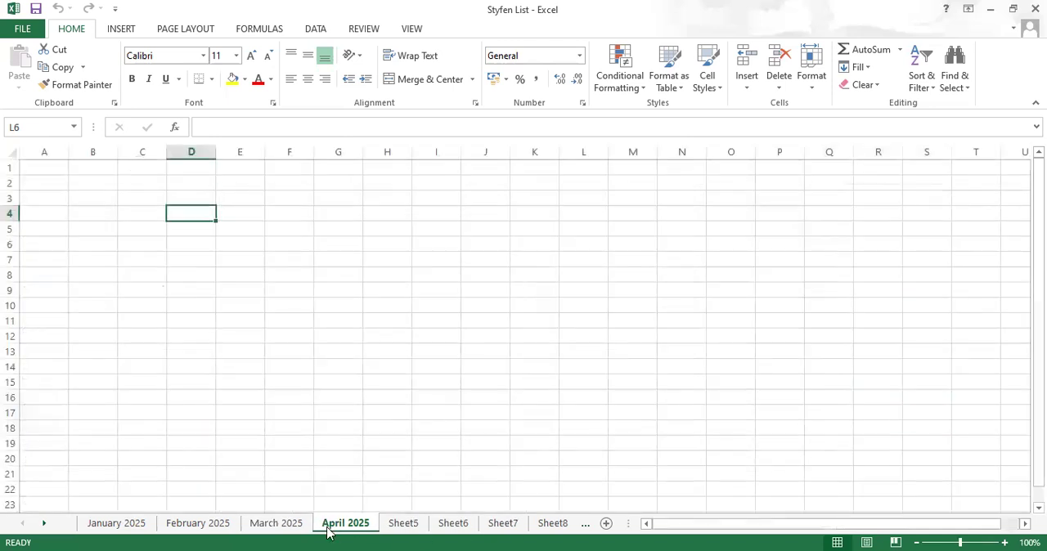
{"action": "left_click", "coordinate": [143, 529]}
{"action": "left_click", "coordinate": [259, 523]}
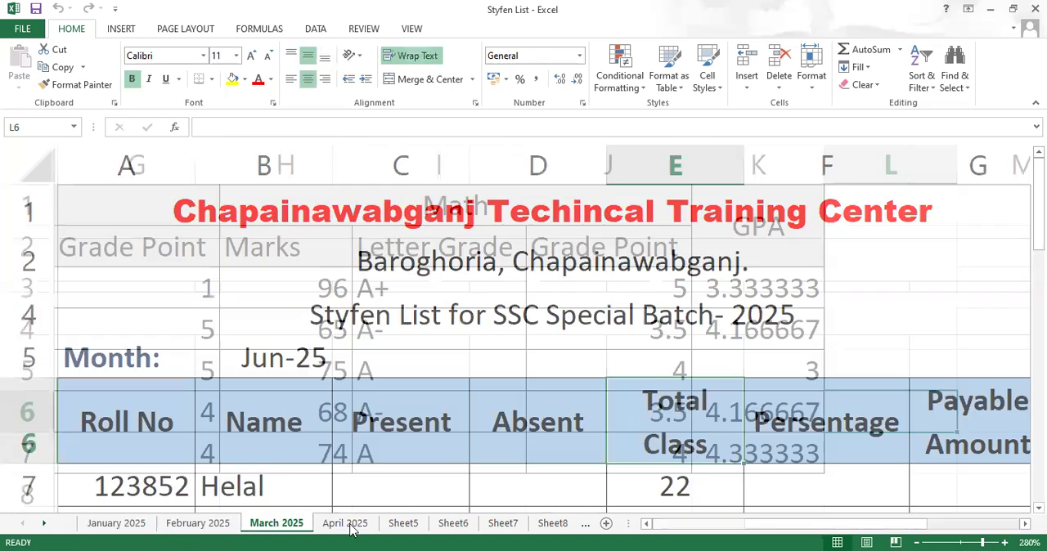
{"action": "left_click", "coordinate": [346, 524]}
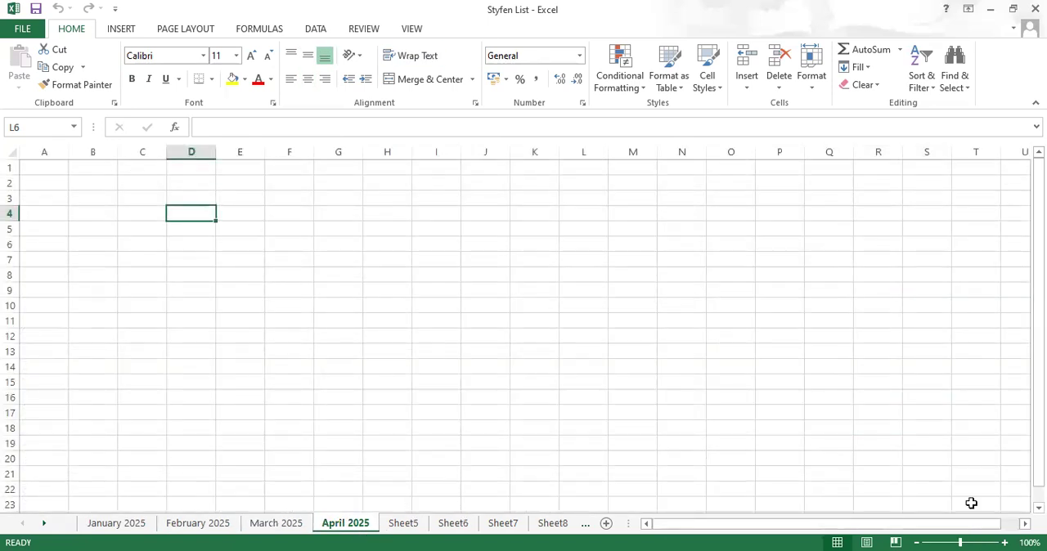
{"action": "left_click", "coordinate": [1005, 541]}
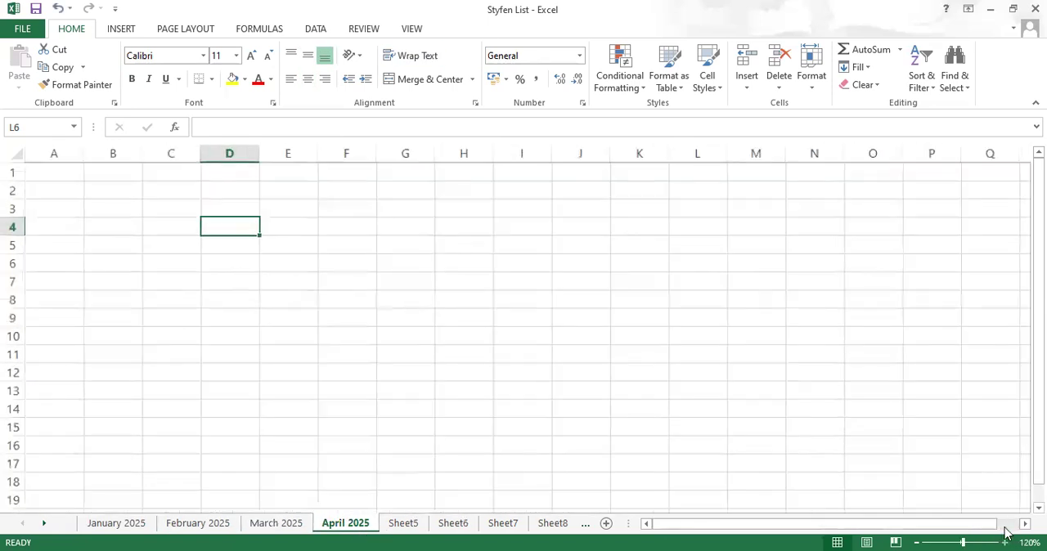
{"action": "left_click", "coordinate": [1005, 542]}
{"action": "left_click", "coordinate": [1004, 542]}
{"action": "left_click", "coordinate": [1004, 542]}
{"action": "left_click", "coordinate": [1005, 541]}
{"action": "left_click", "coordinate": [1005, 542]}
{"action": "left_click", "coordinate": [1005, 542]}
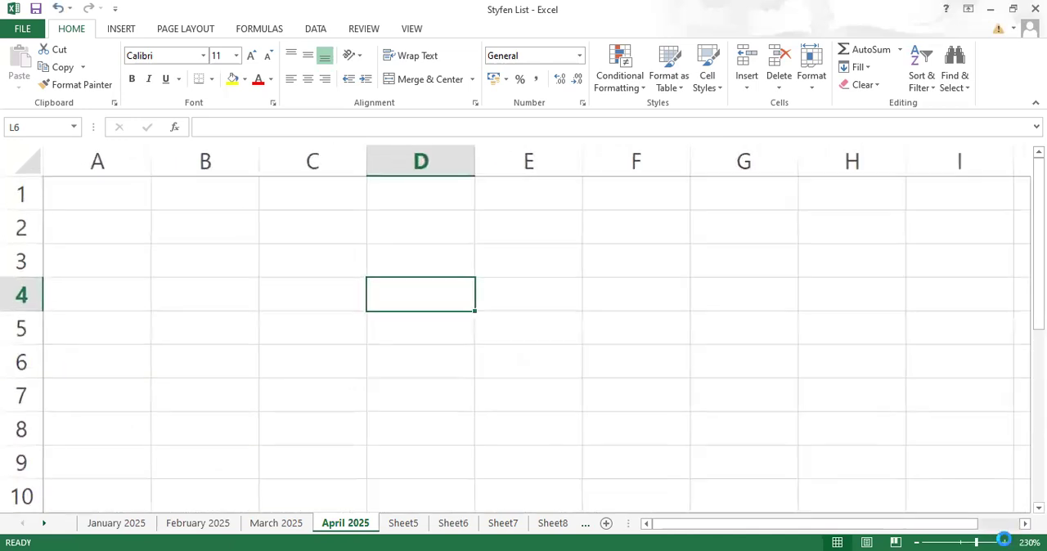
{"action": "left_click", "coordinate": [1004, 542]}
{"action": "left_click", "coordinate": [1005, 542]}
{"action": "left_click", "coordinate": [1004, 541]}
{"action": "left_click", "coordinate": [1005, 541]}
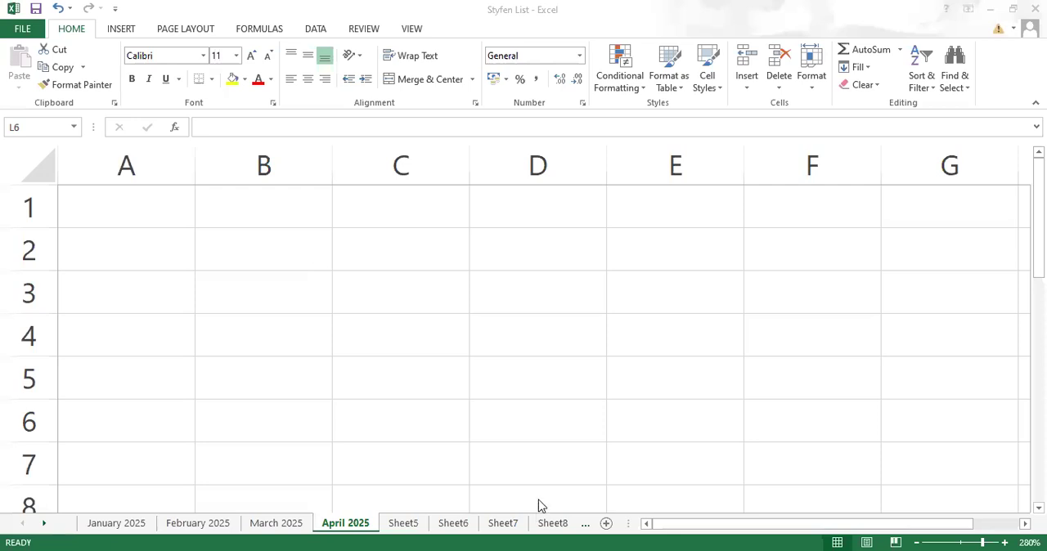
Step: Enter "And" in cell B2 and "or" in cell B3 of the April 2025 sheet
{"action": "left_click", "coordinate": [537, 335]}
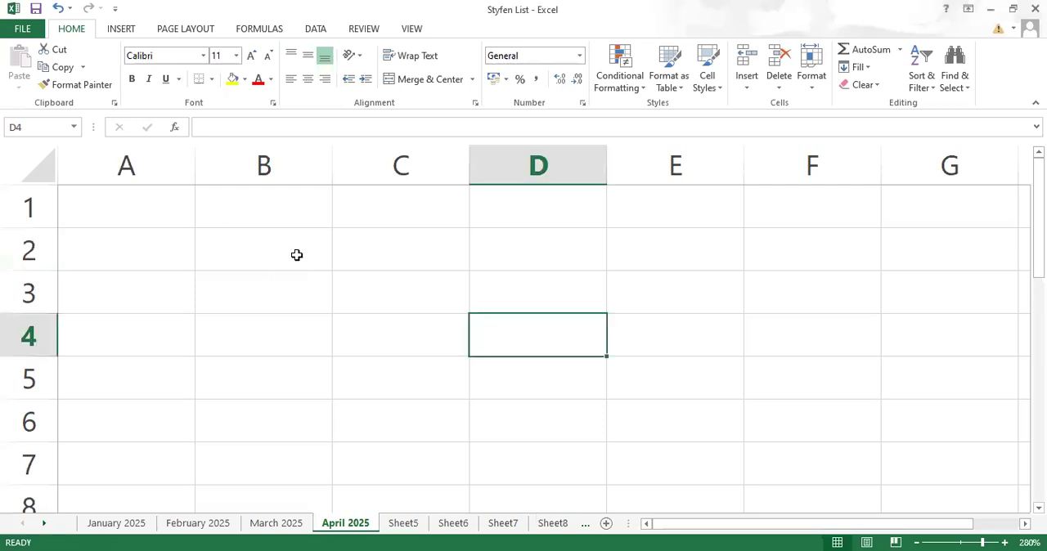
{"action": "left_click", "coordinate": [284, 251]}
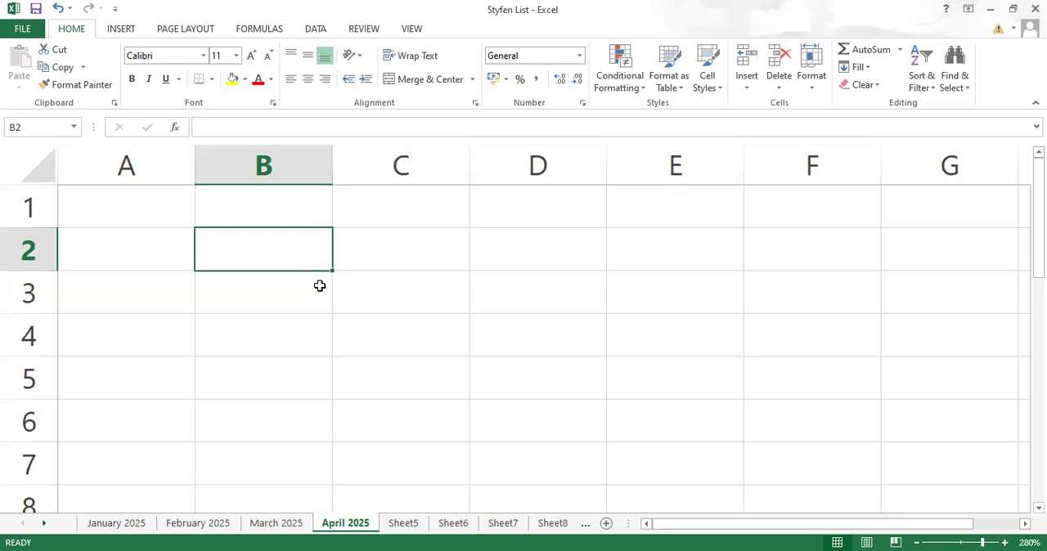
{"action": "type", "text": "A"}
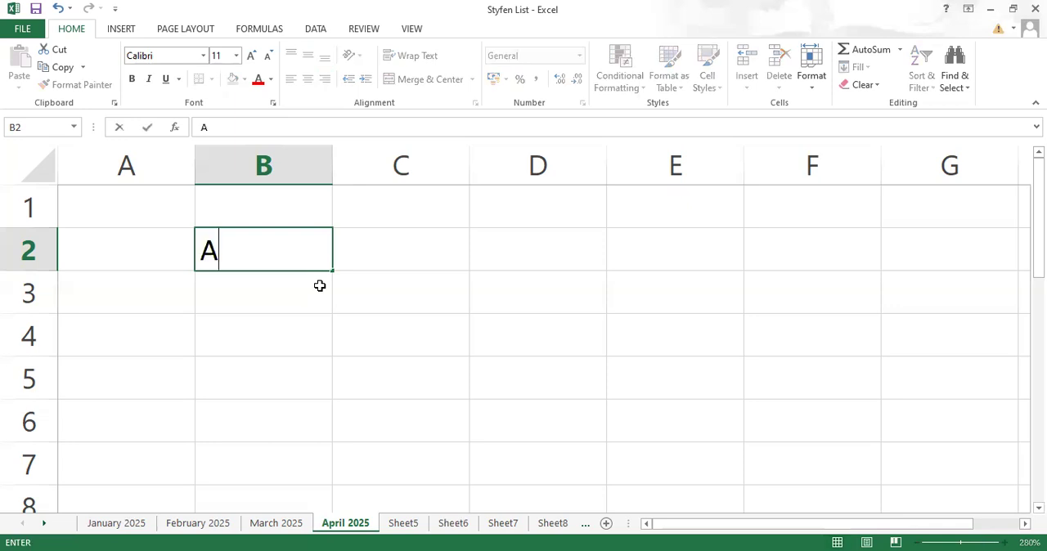
{"action": "type", "text": "nd"}
{"action": "key", "text": "Return"}
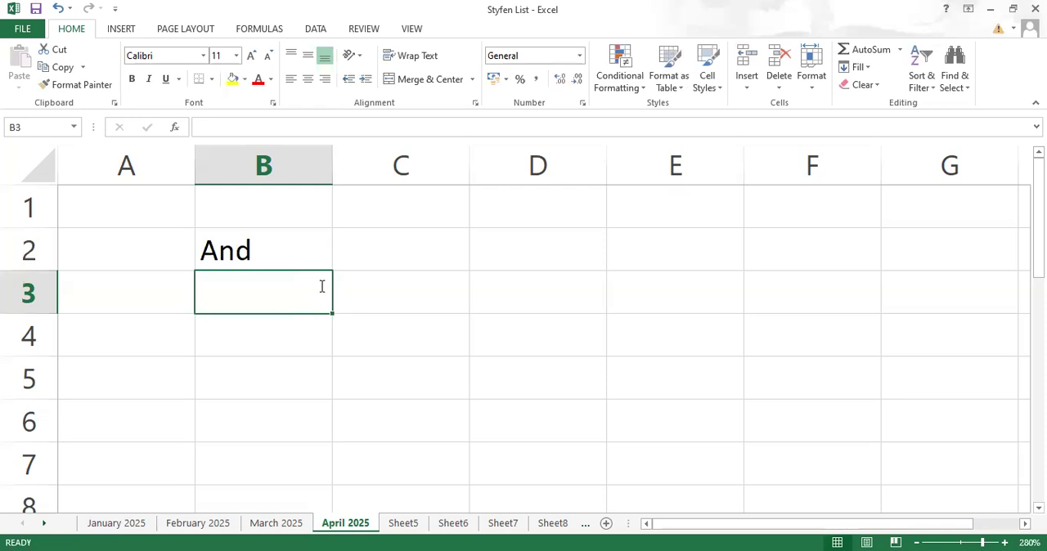
{"action": "type", "text": "or"}
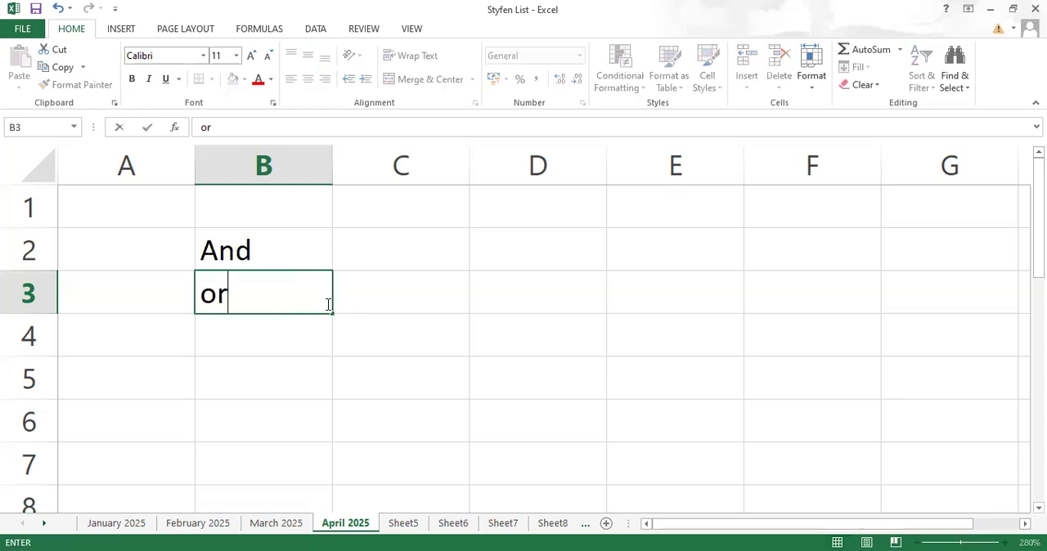
{"action": "key", "text": "Return"}
{"action": "left_click", "coordinate": [263, 299]}
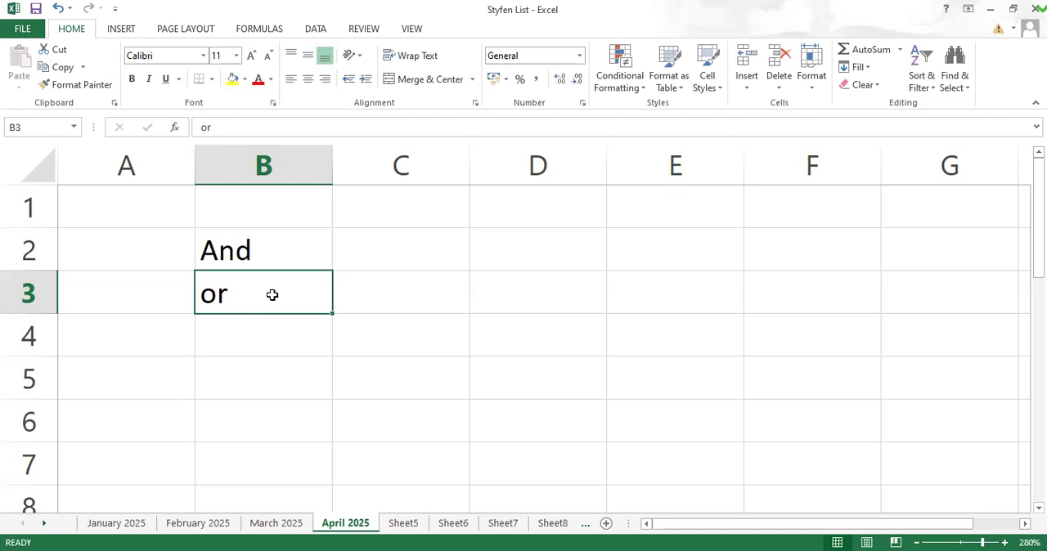
{"action": "left_click", "coordinate": [280, 254]}
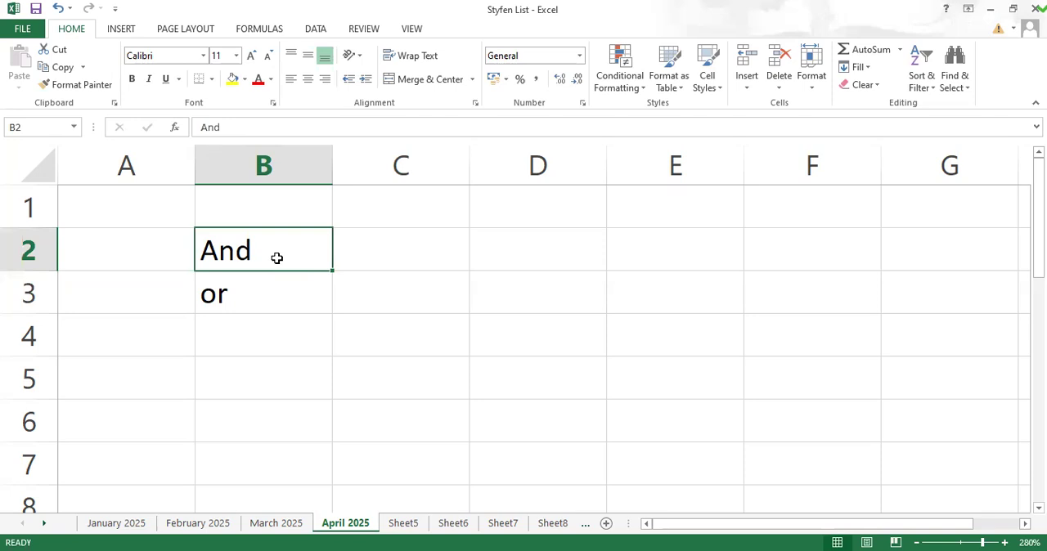
{"action": "left_click", "coordinate": [279, 284]}
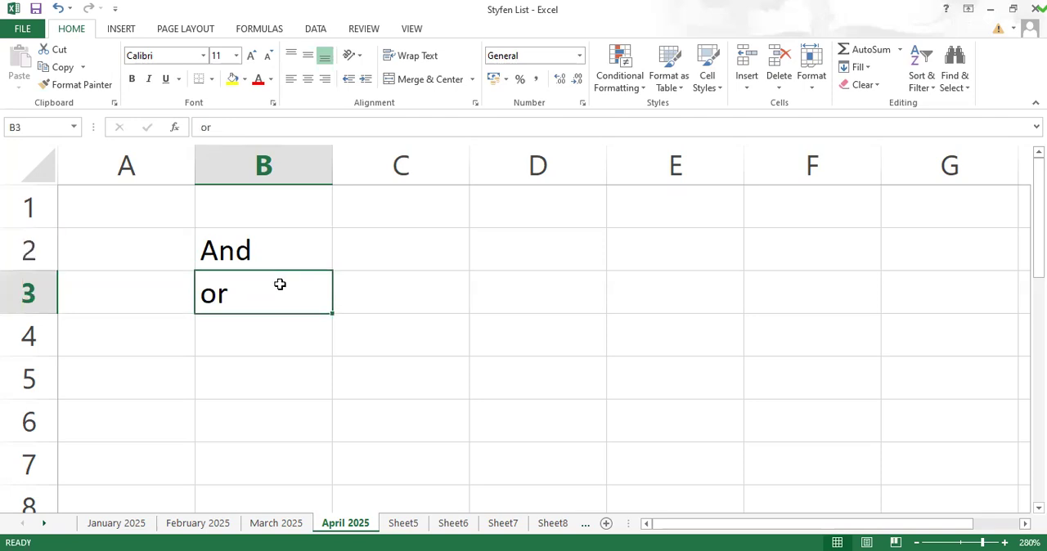
{"action": "left_click", "coordinate": [278, 255]}
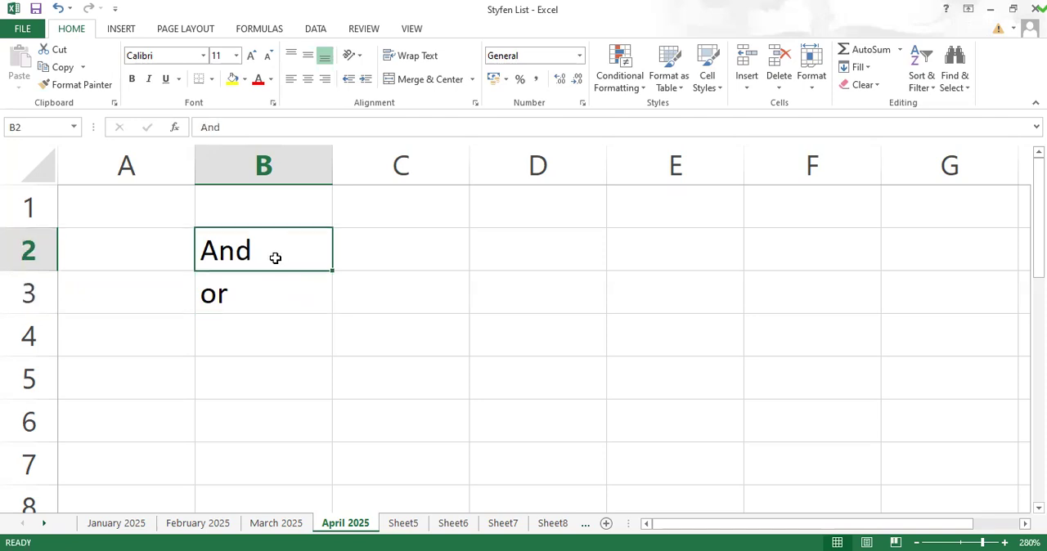
{"action": "left_click", "coordinate": [267, 297]}
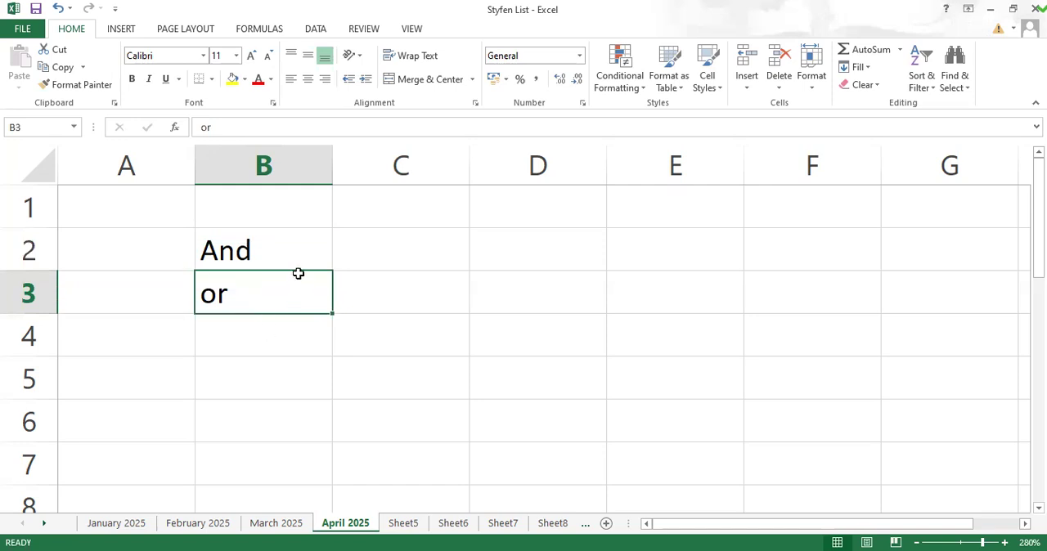
{"action": "left_click", "coordinate": [292, 248]}
{"action": "left_click", "coordinate": [283, 303]}
{"action": "left_click", "coordinate": [281, 243]}
{"action": "left_click", "coordinate": [275, 296]}
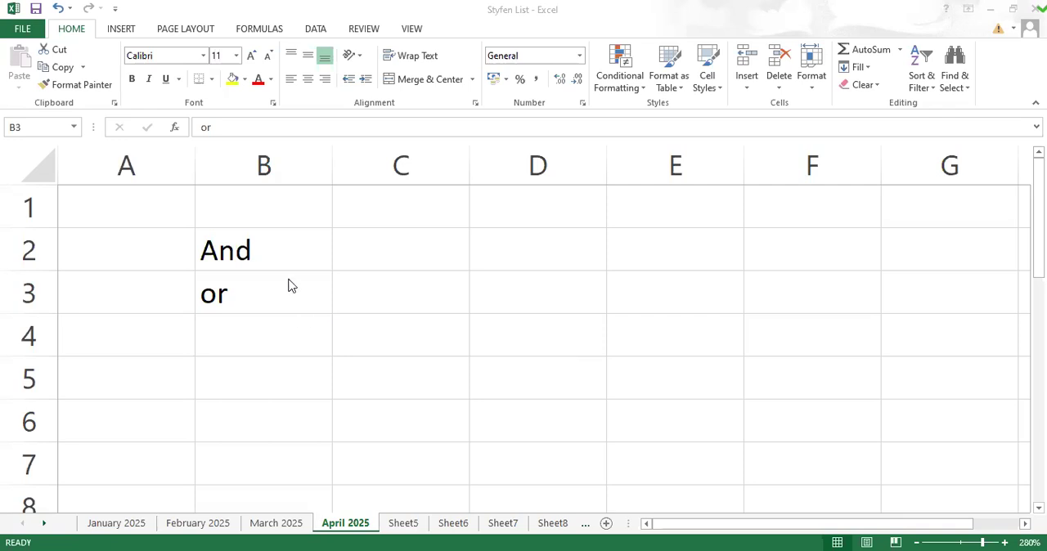
Step: Clear the words from cells B2 and B3
{"action": "left_click", "coordinate": [226, 246]}
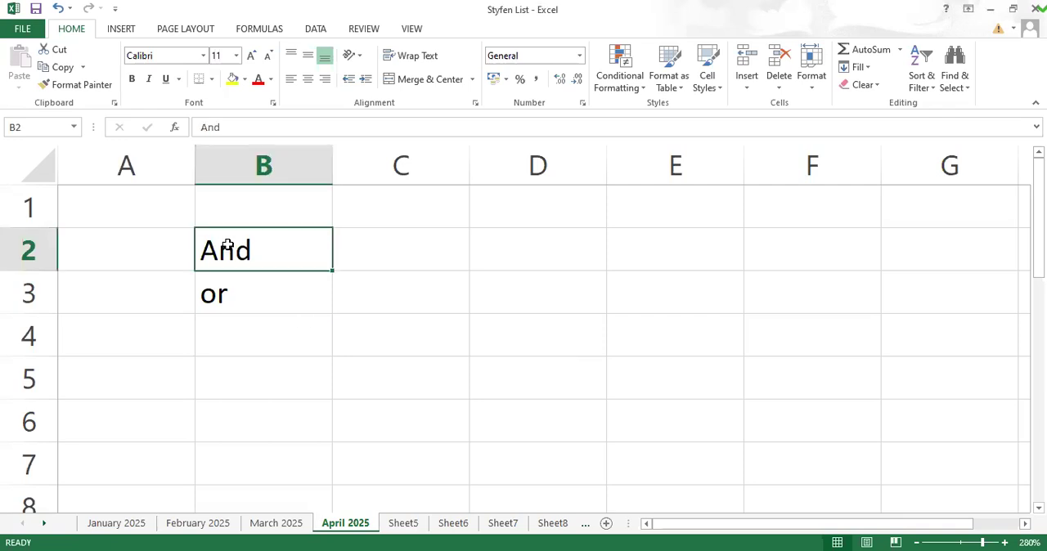
{"action": "key", "text": "Delete"}
{"action": "left_click", "coordinate": [234, 292]}
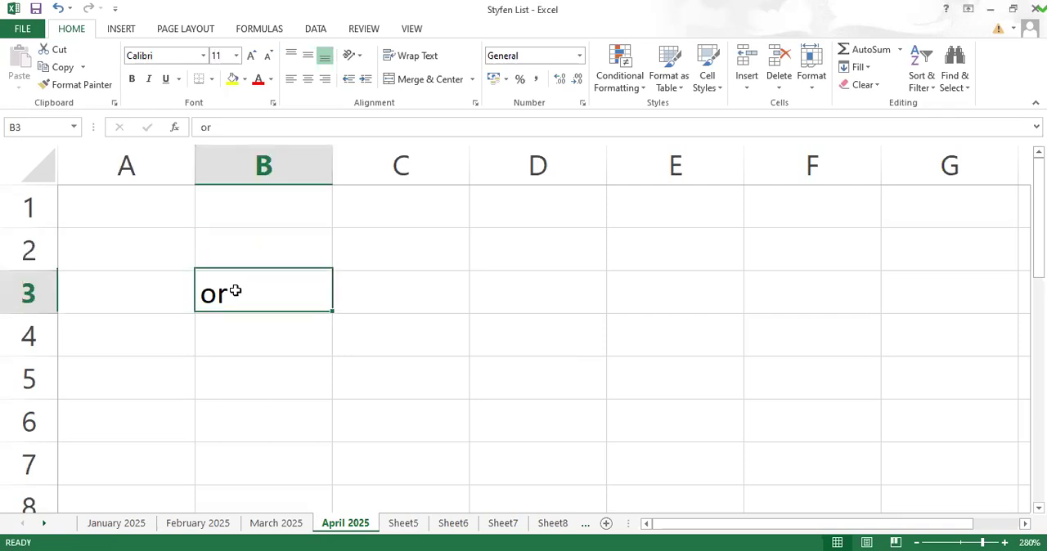
{"action": "key", "text": "Delete"}
{"action": "left_click", "coordinate": [256, 249]}
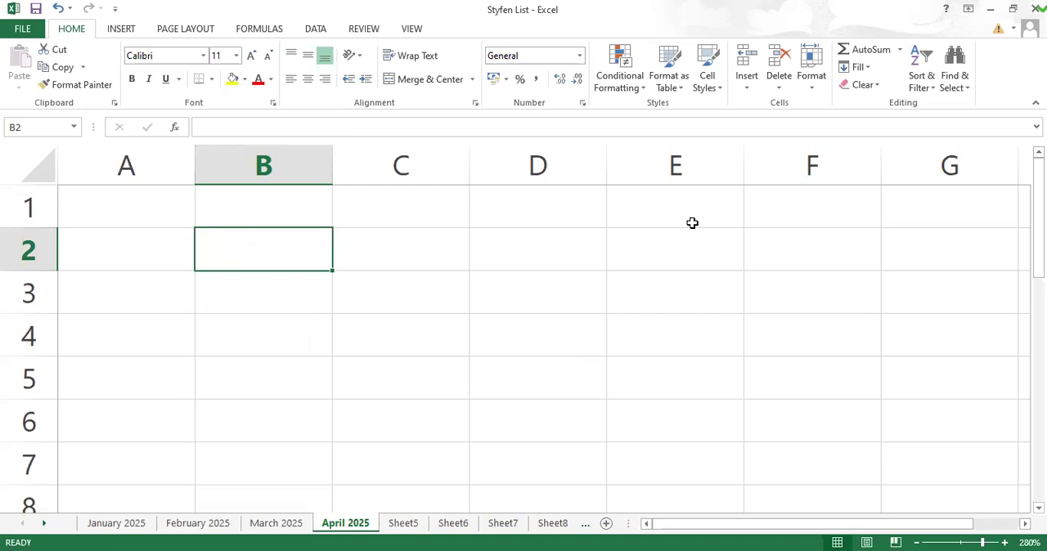
{"action": "type", "text": "Ban"}
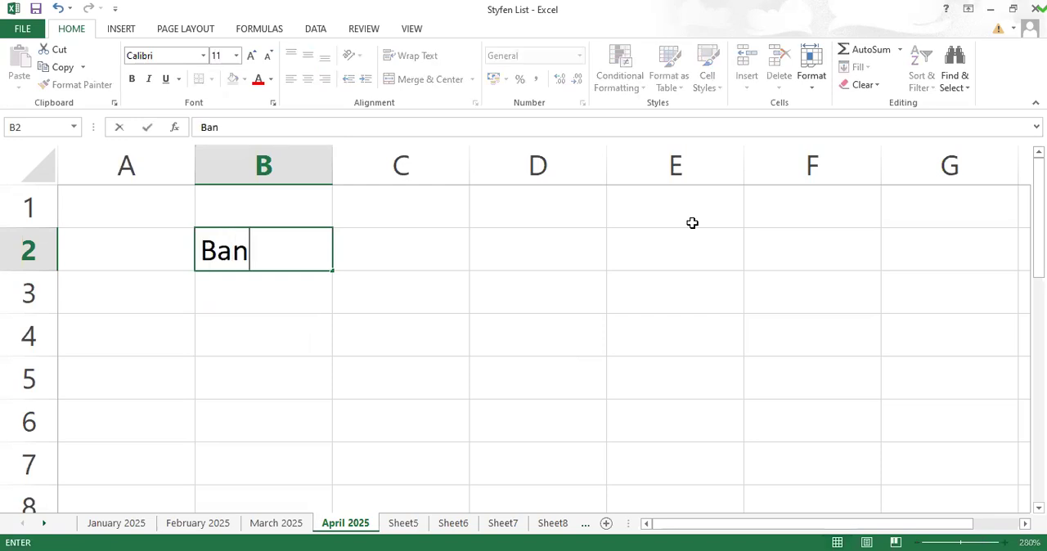
{"action": "type", "text": "g"}
{"action": "key", "text": "BackSpace"}
{"action": "key", "text": "BackSpace"}
{"action": "key", "text": "BackSpace"}
{"action": "key", "text": "BackSpace"}
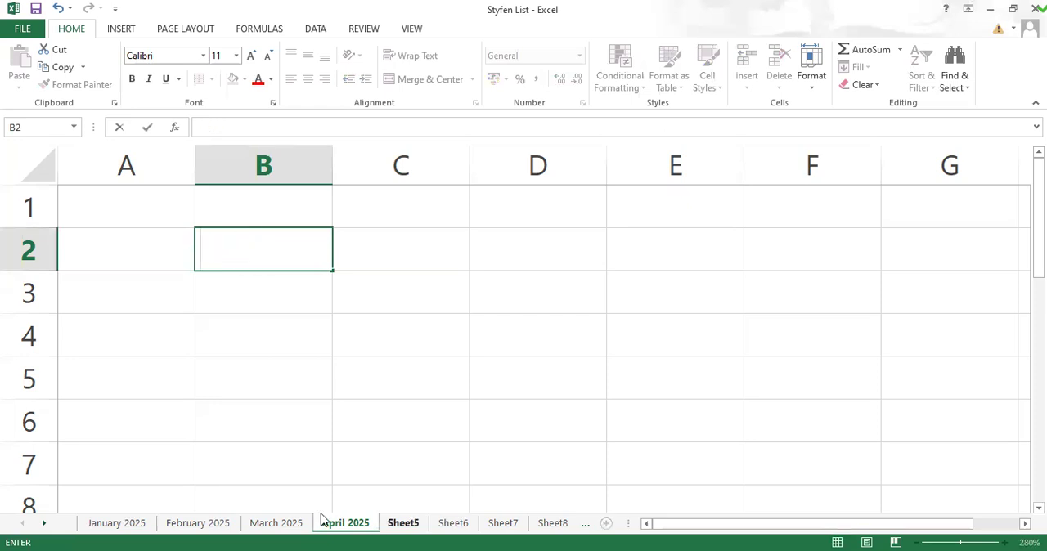
Step: On the March 2025 sheet, autofit the widths of columns A to K to their contents
{"action": "left_click", "coordinate": [284, 524]}
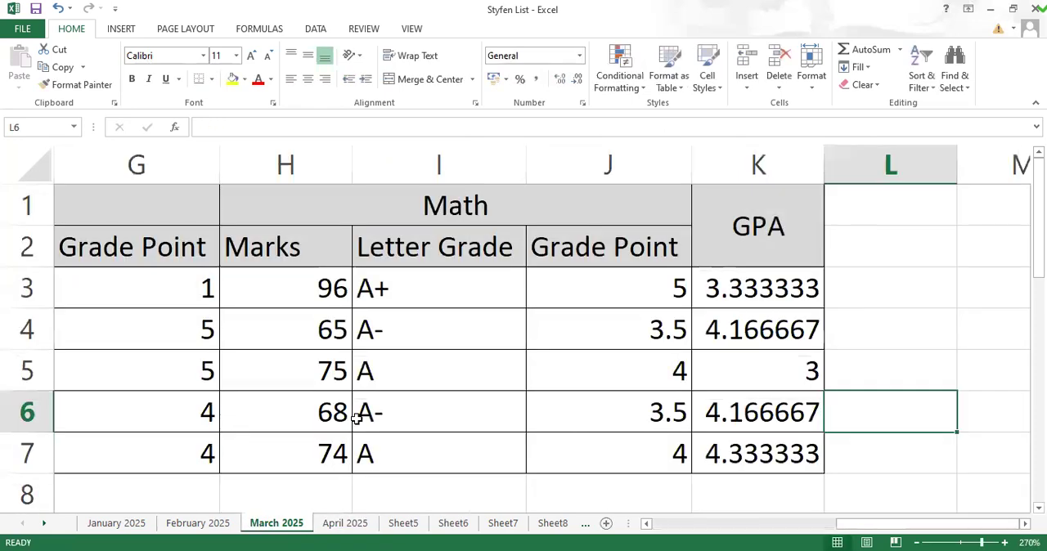
{"action": "left_click", "coordinate": [933, 319]}
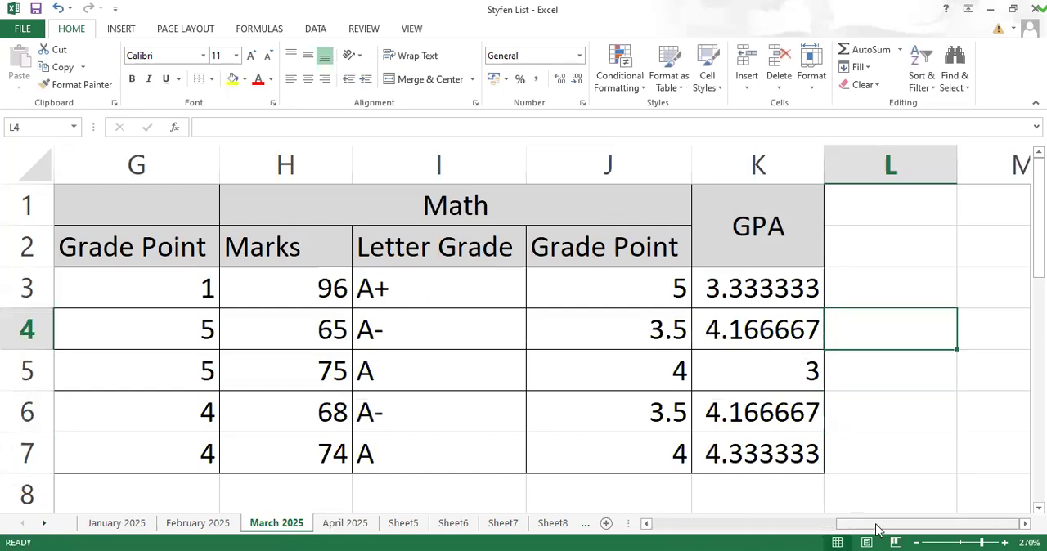
{"action": "left_click_drag", "start_coordinate": [882, 530], "coordinate": [603, 521]}
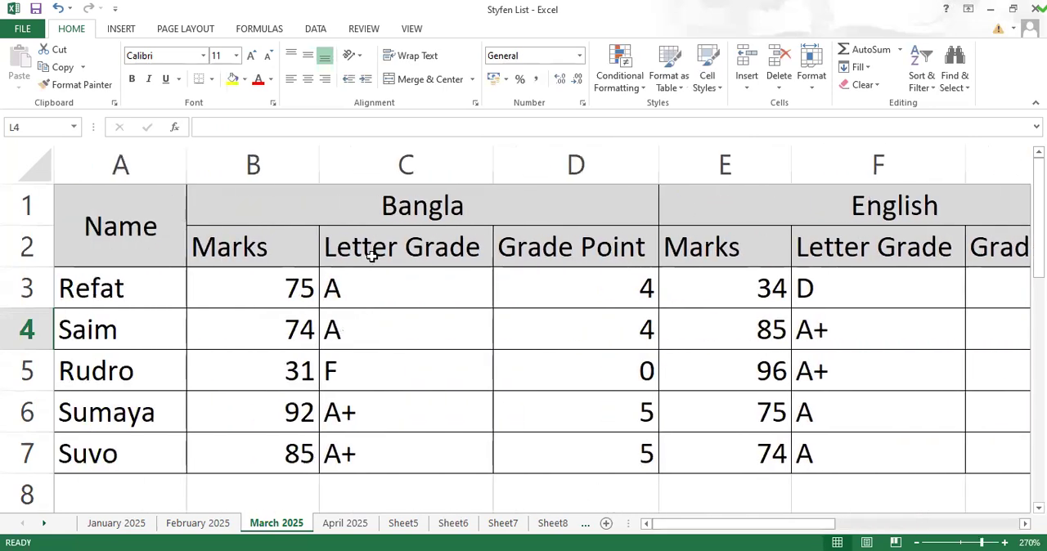
{"action": "double_click", "coordinate": [318, 165]}
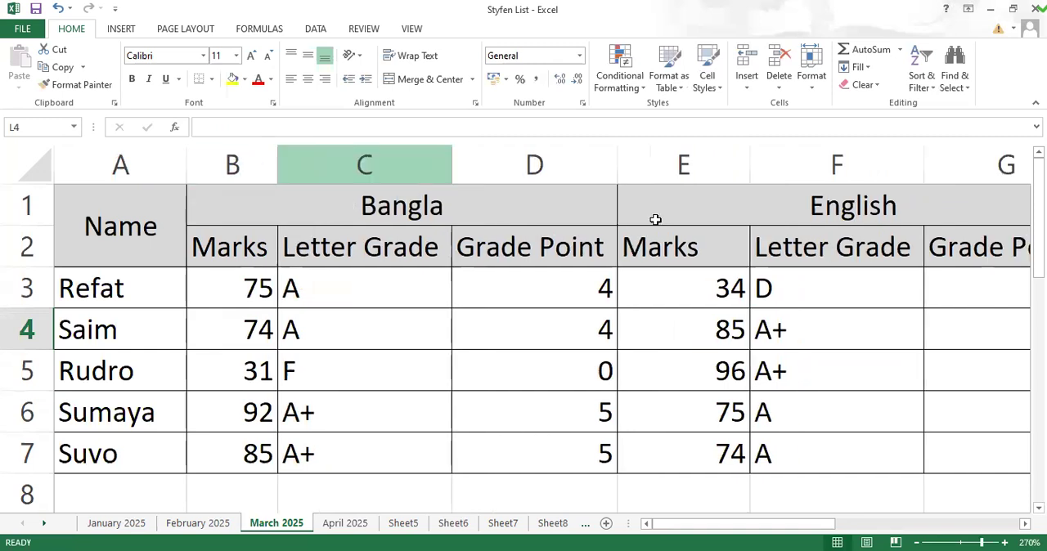
{"action": "left_click_drag", "start_coordinate": [131, 166], "coordinate": [241, 175]}
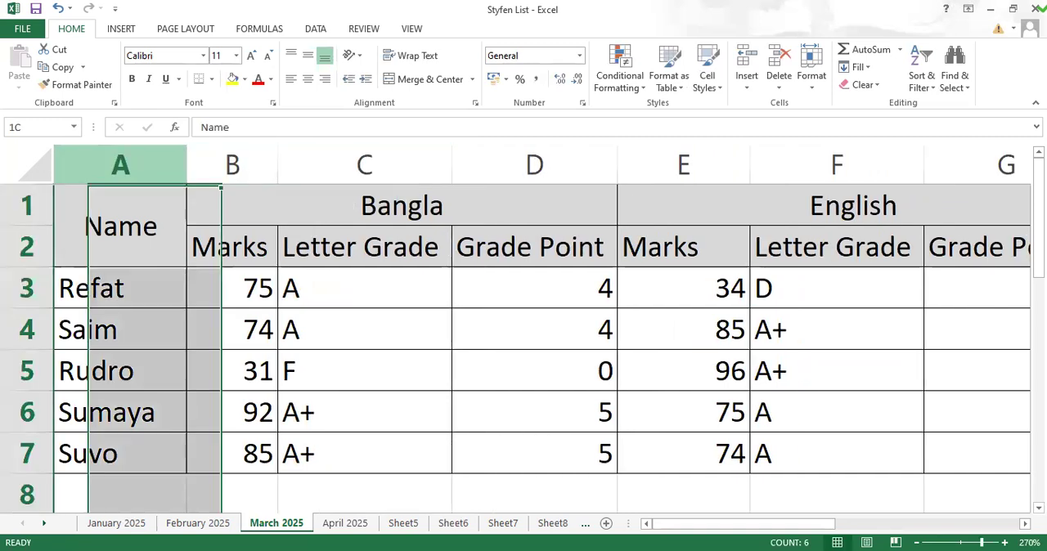
{"action": "left_click_drag", "start_coordinate": [1018, 188], "coordinate": [802, 175]}
{"action": "double_click", "coordinate": [824, 165]}
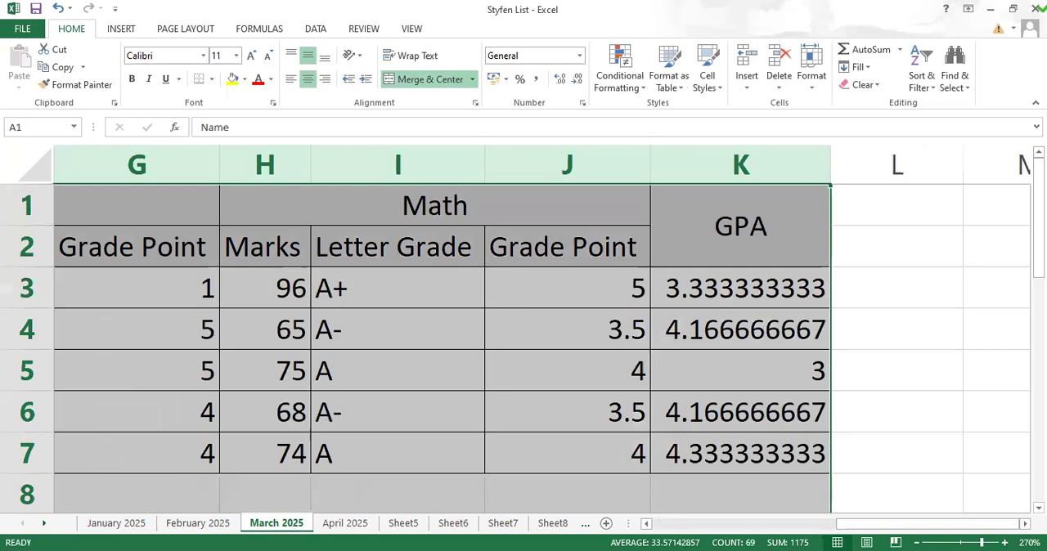
Step: Turn on text wrapping for the subheadings in C2:J2
{"action": "left_click", "coordinate": [536, 458]}
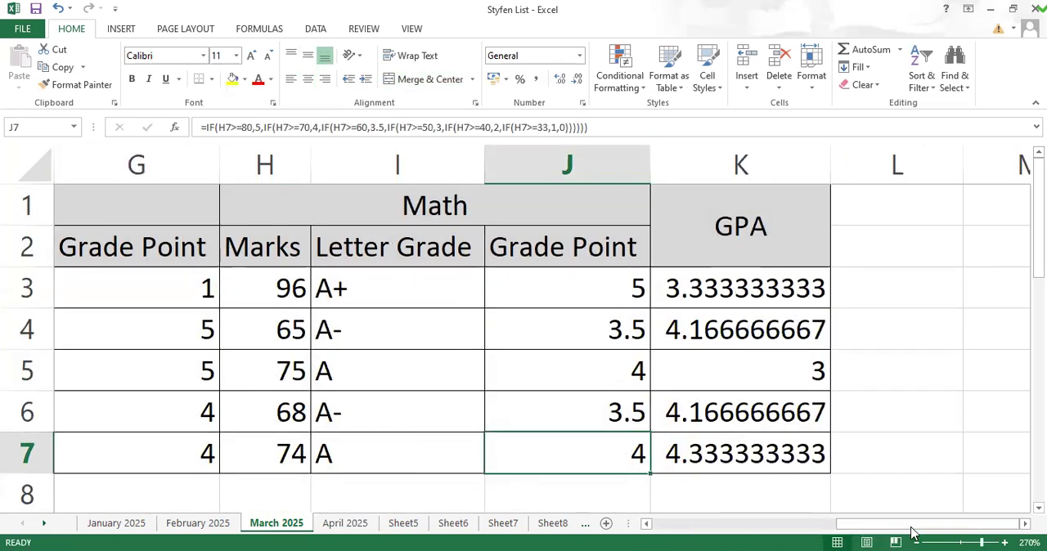
{"action": "left_click_drag", "start_coordinate": [914, 525], "coordinate": [614, 528]}
{"action": "left_click_drag", "start_coordinate": [348, 256], "coordinate": [643, 255]}
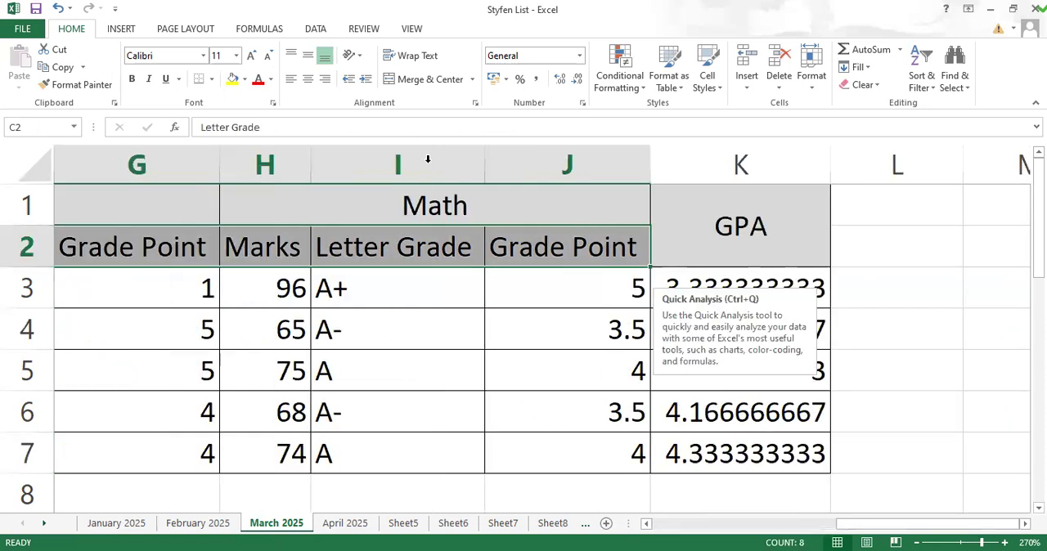
{"action": "left_click", "coordinate": [389, 60]}
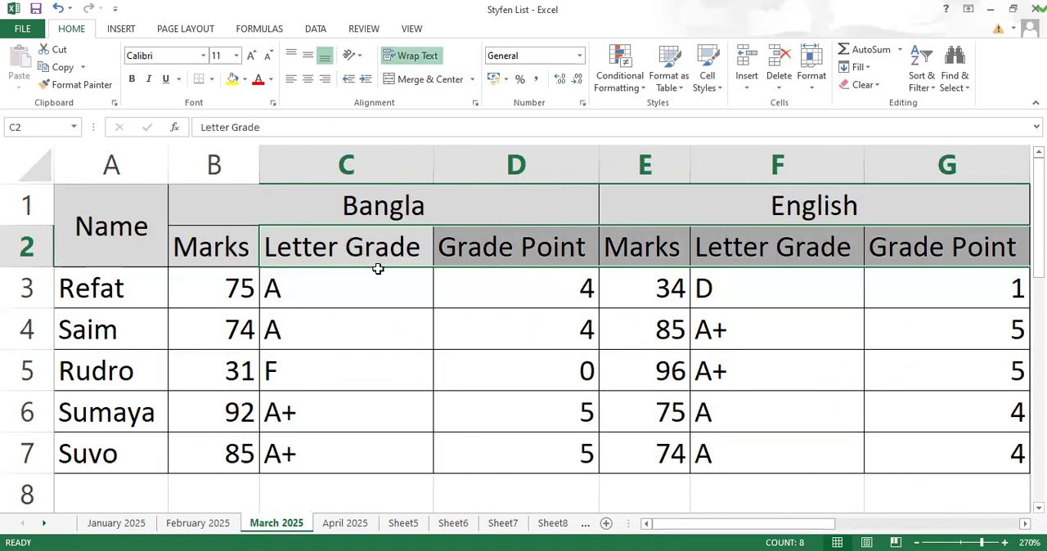
Step: Add line breaks to the Bangla subheadings in C2 and D2 so Grade and Point start on a second line
{"action": "double_click", "coordinate": [347, 247]}
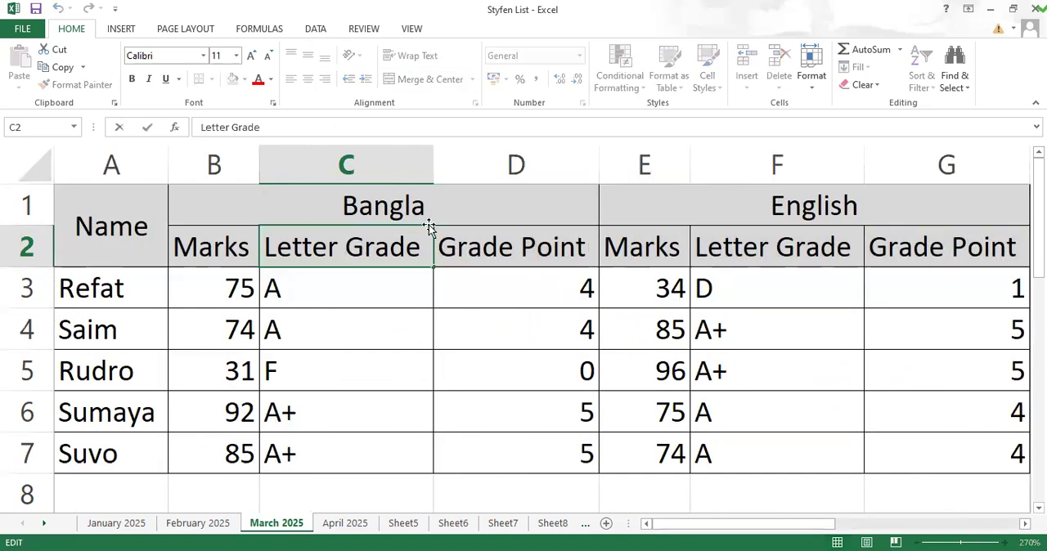
{"action": "key", "text": "alt+Return"}
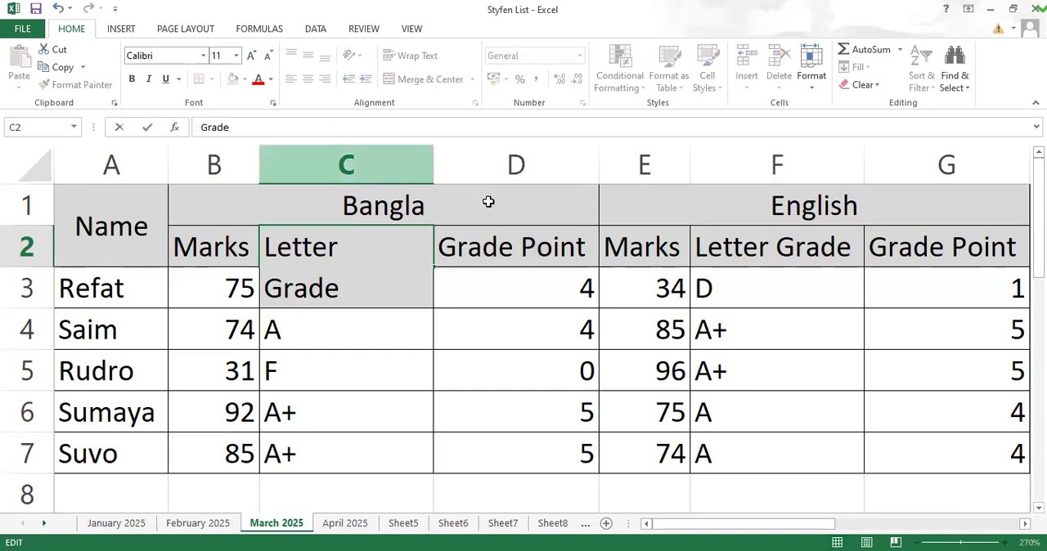
{"action": "left_click", "coordinate": [517, 246]}
{"action": "double_click", "coordinate": [528, 286]}
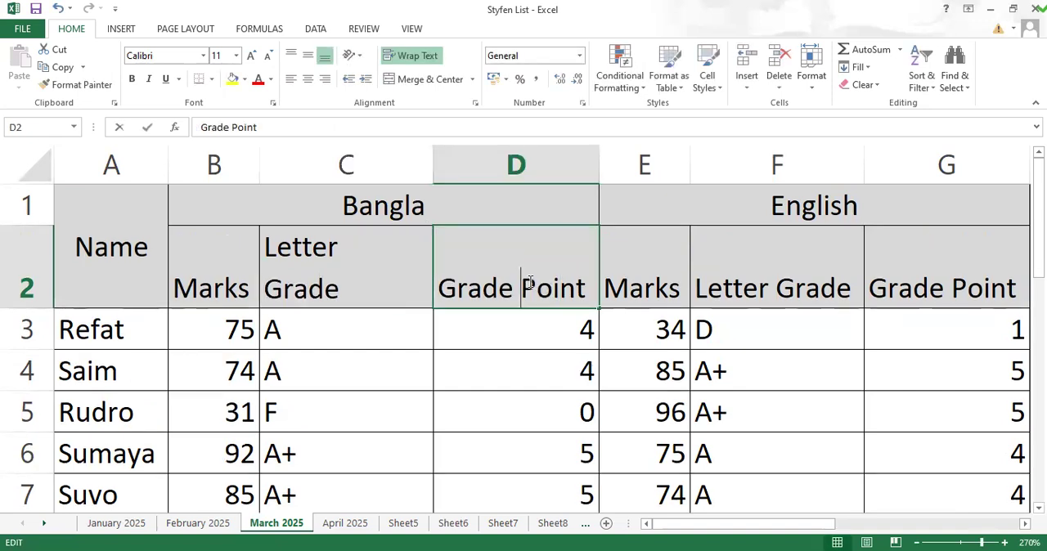
{"action": "key", "text": "alt+Return"}
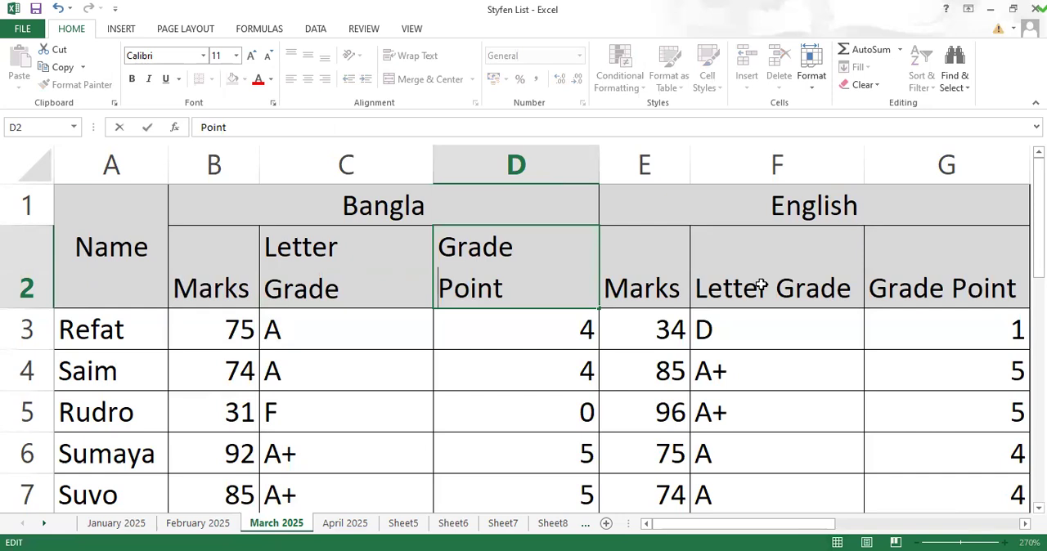
Step: Break the English subheadings in F2 and G2 into two lines, Letter over Grade and Grade over Point
{"action": "double_click", "coordinate": [785, 286]}
{"action": "left_click", "coordinate": [781, 287]}
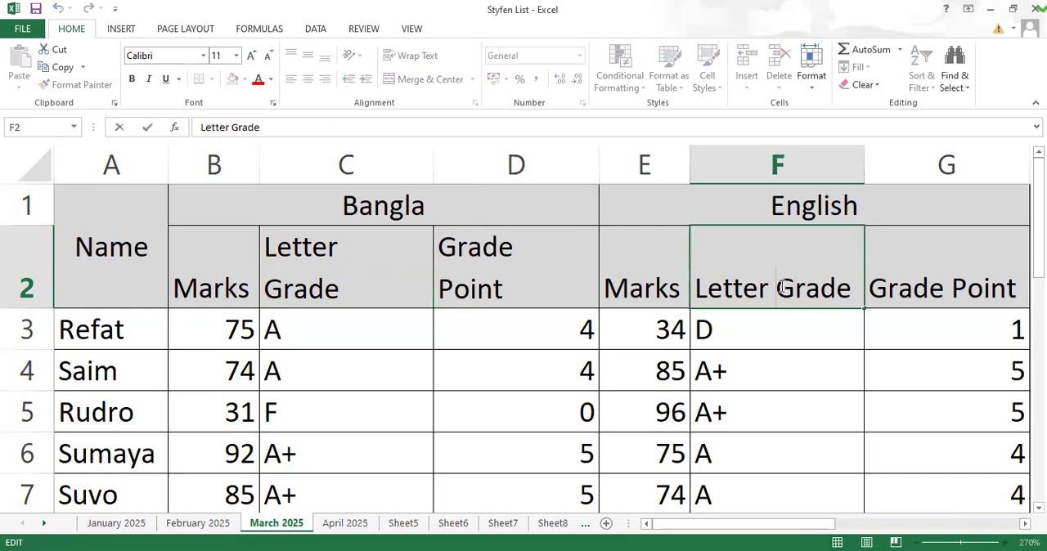
{"action": "key", "text": "alt+Return"}
{"action": "left_click", "coordinate": [781, 287]}
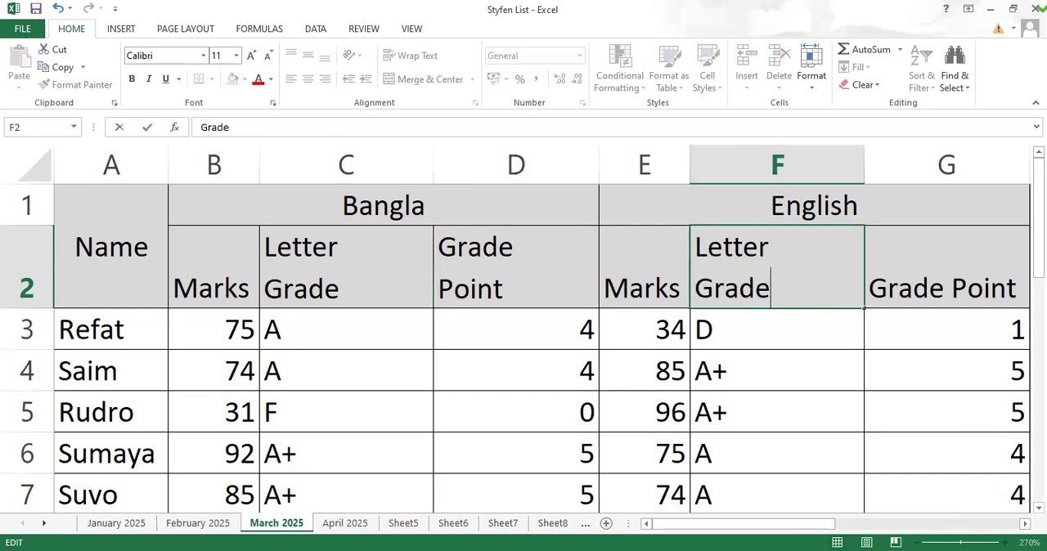
{"action": "left_click", "coordinate": [958, 286]}
{"action": "double_click", "coordinate": [954, 286]}
{"action": "key", "text": "alt+Return"}
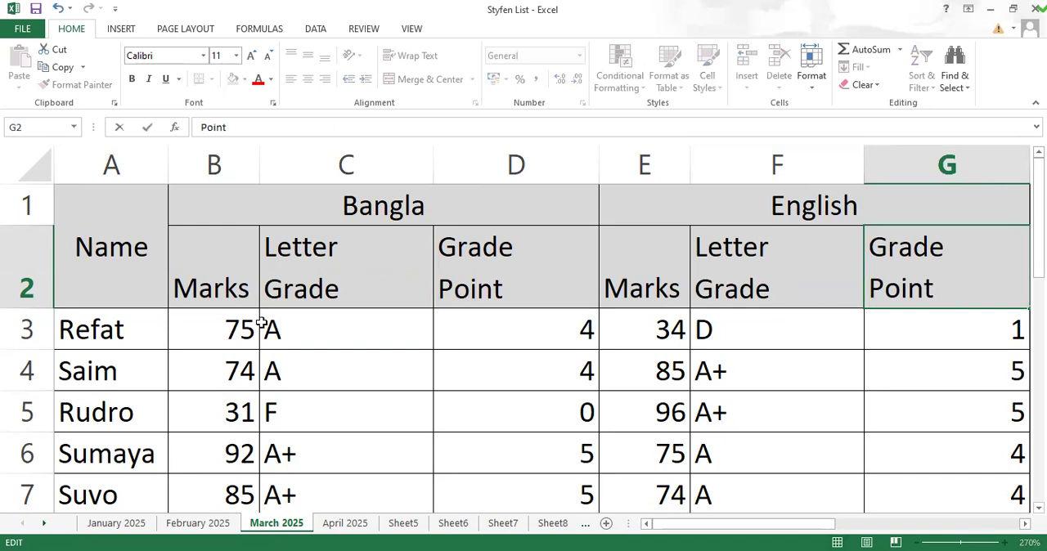
{"action": "key", "text": "Return"}
{"action": "key", "text": "Left"}
Step: Center the subheadings in row 2 both vertically and horizontally
{"action": "left_click_drag", "start_coordinate": [40, 256], "coordinate": [47, 209]}
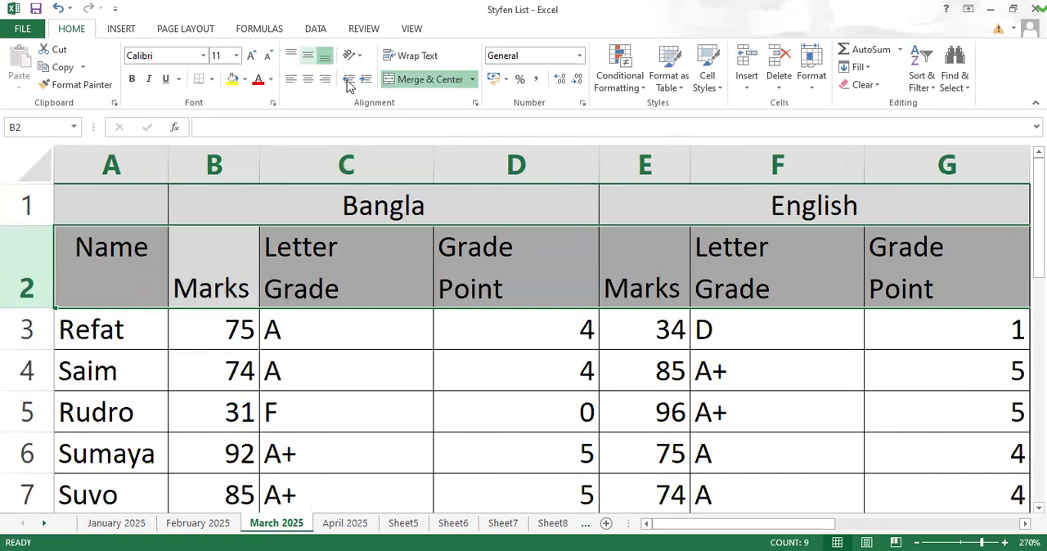
{"action": "left_click", "coordinate": [307, 55]}
{"action": "left_click", "coordinate": [308, 79]}
{"action": "left_click", "coordinate": [532, 273]}
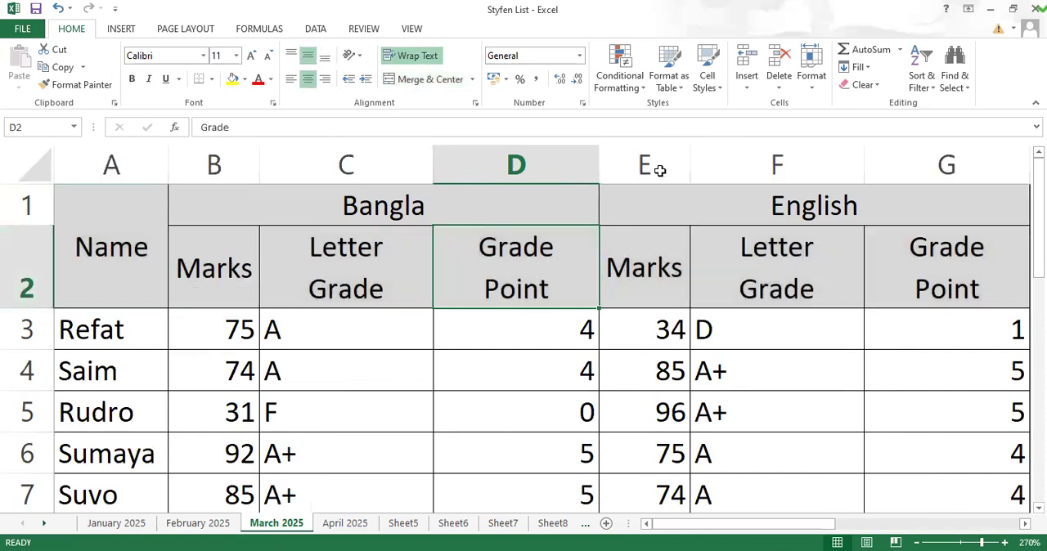
Step: Autofit the widths of columns A to K to the two-line subheadings
{"action": "left_click_drag", "start_coordinate": [111, 166], "coordinate": [946, 165]}
{"action": "left_click_drag", "start_coordinate": [855, 201], "coordinate": [1003, 164]}
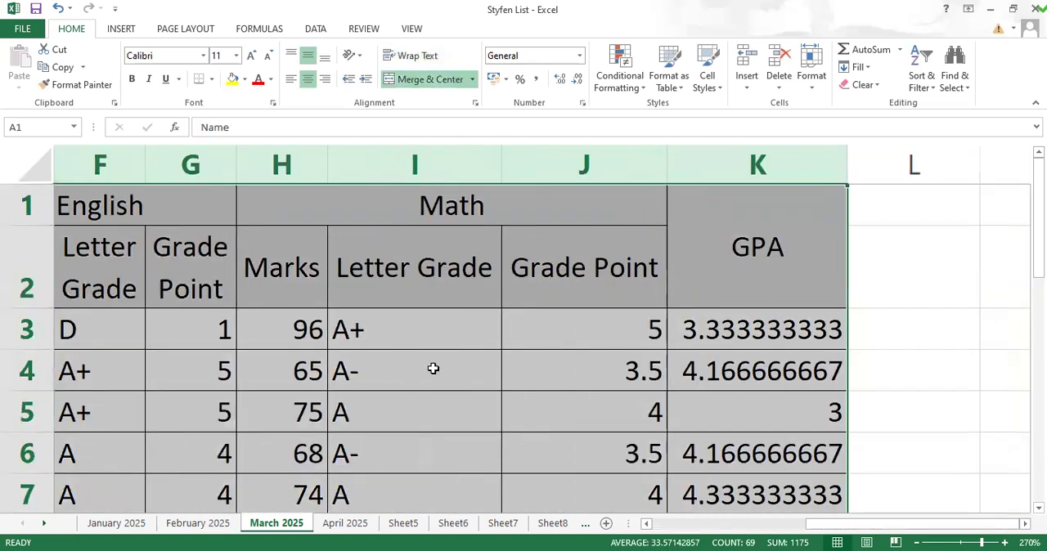
{"action": "left_click", "coordinate": [554, 333]}
Step: Review the first student's marks in B3, E3 and H3 and the GPA formula in K3
{"action": "left_click_drag", "start_coordinate": [923, 533], "coordinate": [732, 528]}
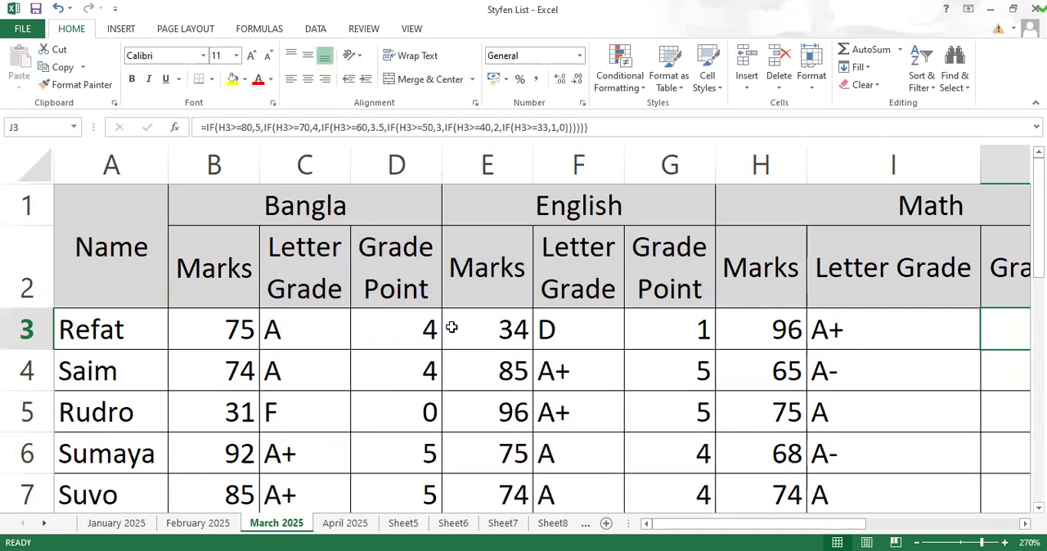
{"action": "mouse_move", "coordinate": [806, 527]}
{"action": "left_mouse_down"}
{"action": "mouse_move", "coordinate": [823, 529]}
{"action": "mouse_move", "coordinate": [787, 529]}
{"action": "left_mouse_up"}
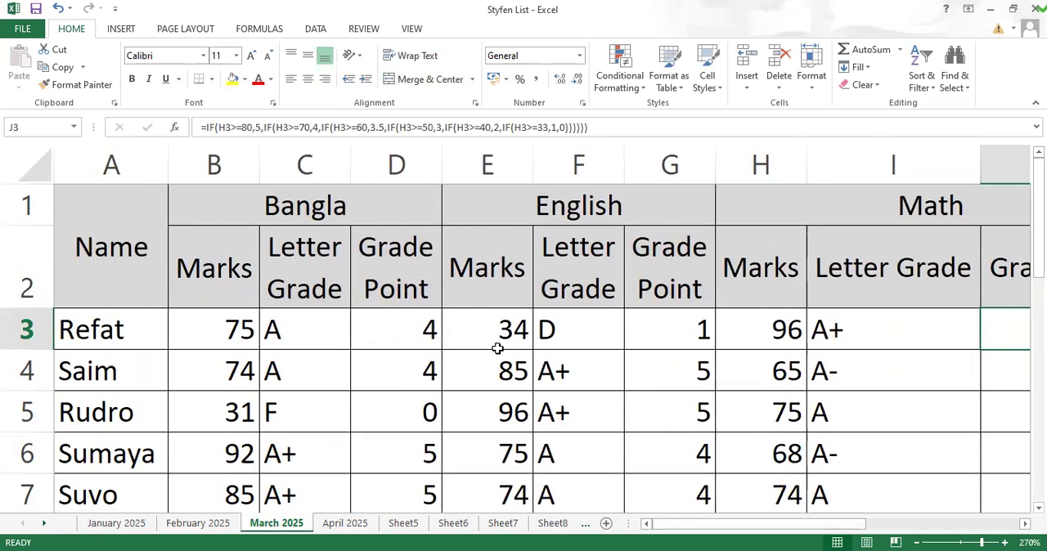
{"action": "left_click", "coordinate": [225, 327]}
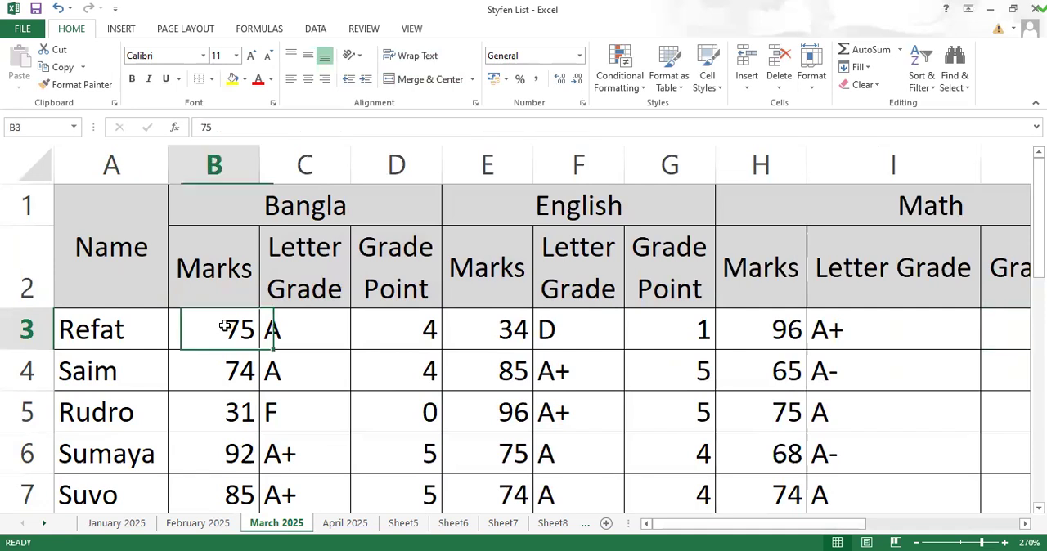
{"action": "left_click", "coordinate": [483, 329]}
{"action": "left_click", "coordinate": [765, 336]}
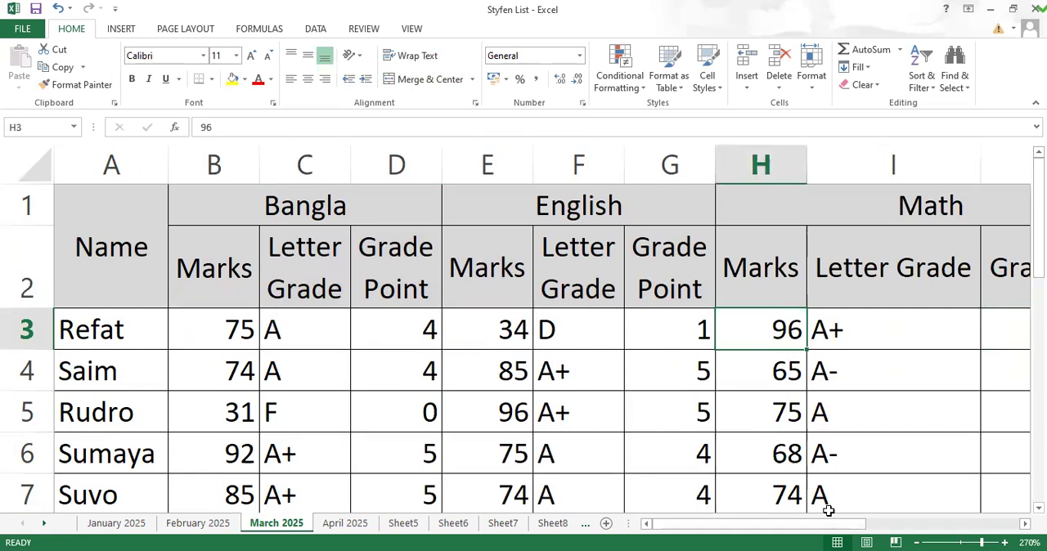
{"action": "left_click_drag", "start_coordinate": [797, 526], "coordinate": [984, 527]}
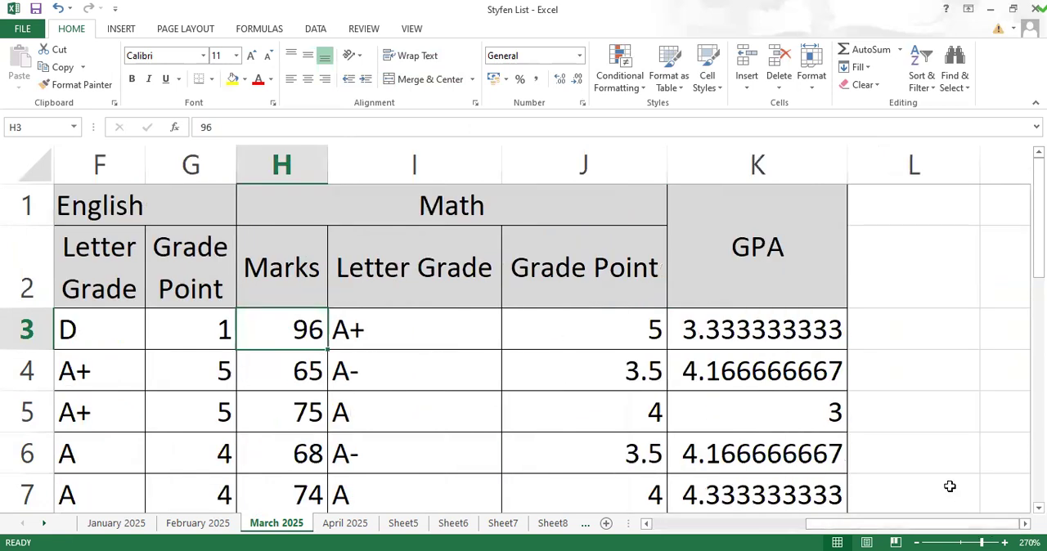
{"action": "left_click", "coordinate": [930, 325]}
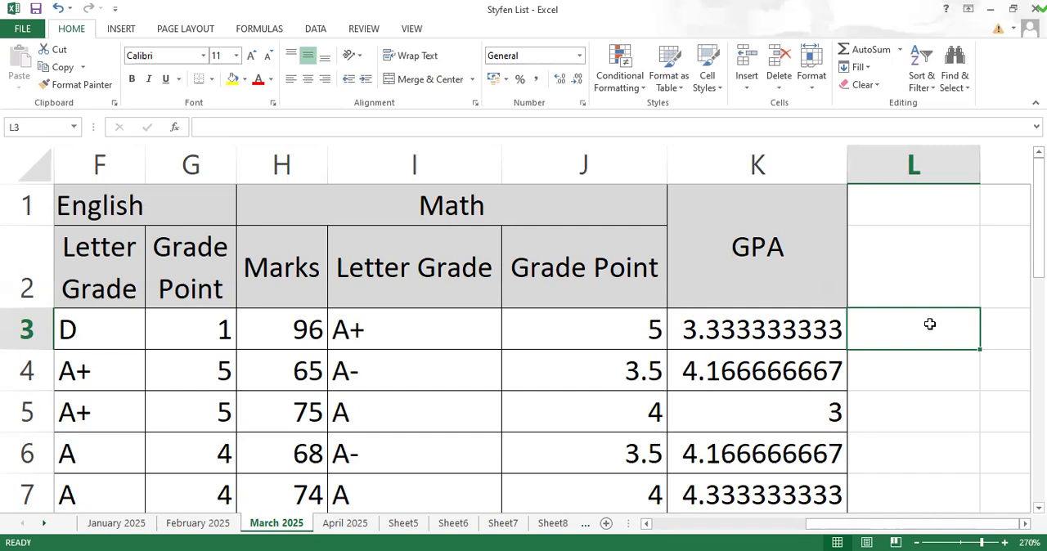
{"action": "left_click", "coordinate": [720, 324]}
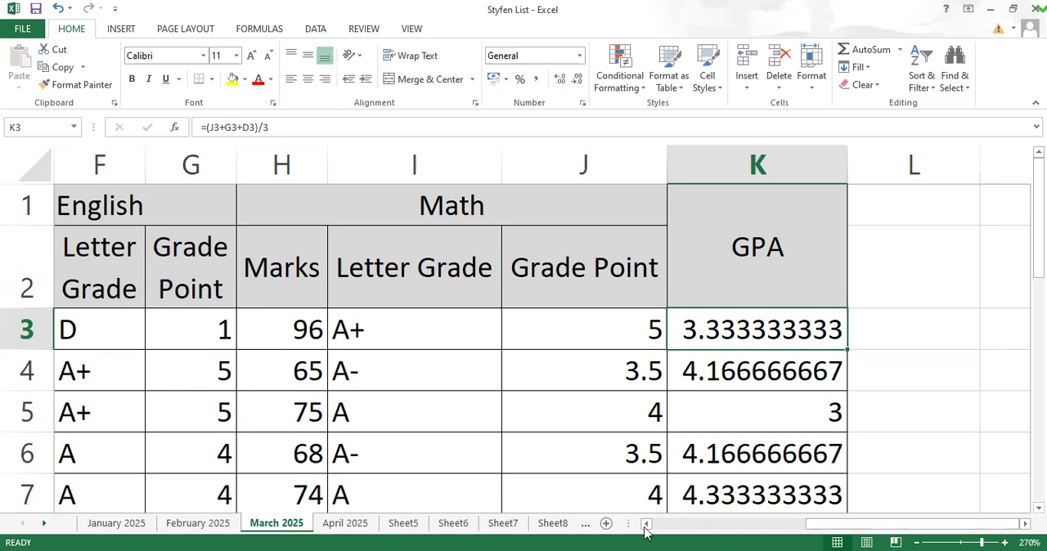
{"action": "left_click", "coordinate": [686, 522]}
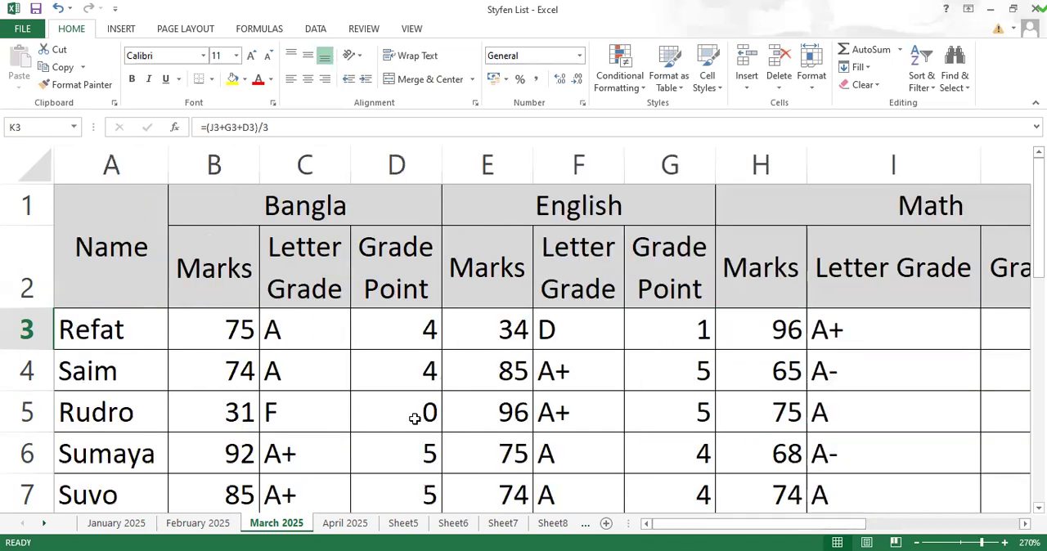
Step: Compare the Bangla mark and letter grade in row 5 with that student's GPA in K5
{"action": "left_click", "coordinate": [303, 417]}
{"action": "left_click", "coordinate": [249, 419]}
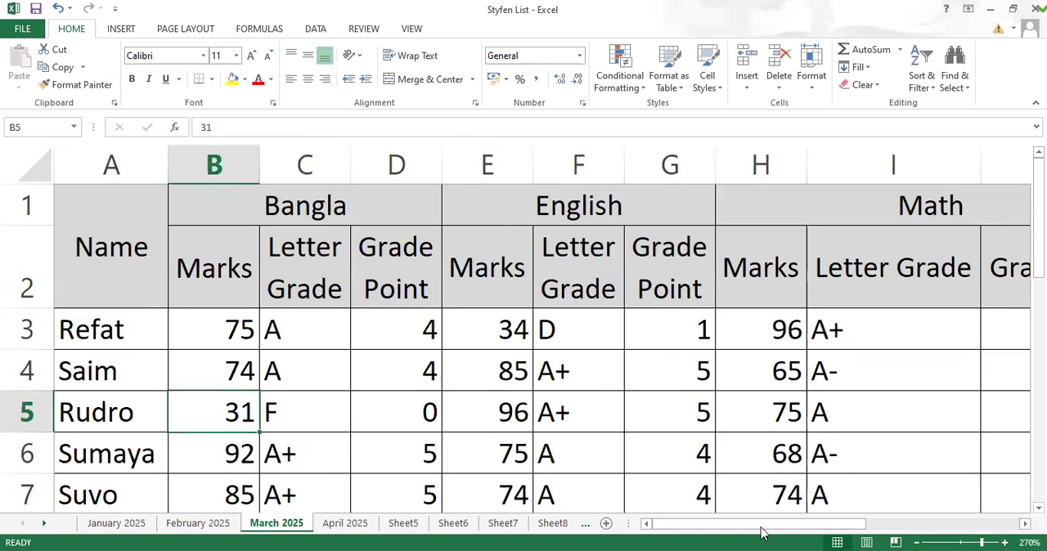
{"action": "left_click_drag", "start_coordinate": [761, 530], "coordinate": [870, 532]}
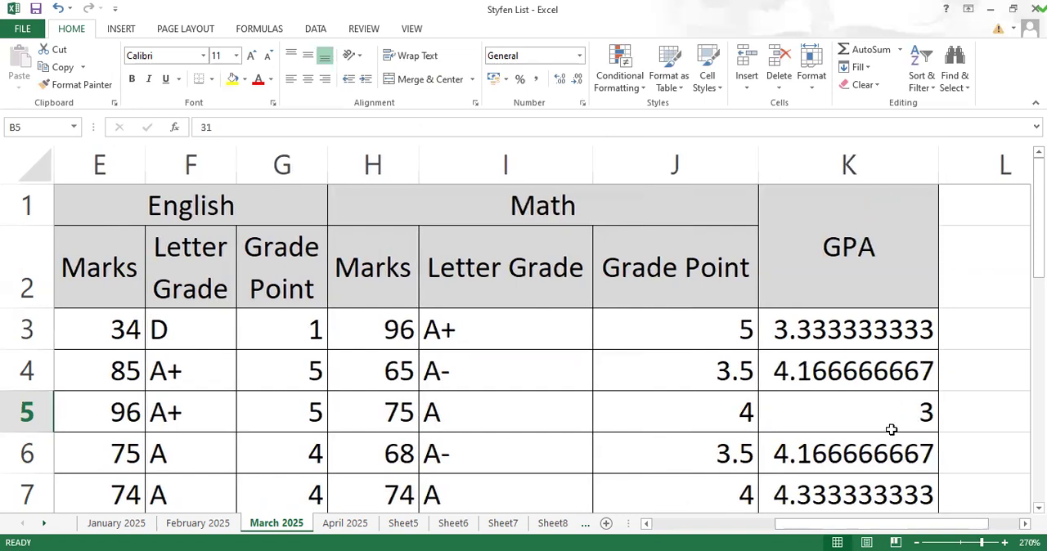
{"action": "left_click", "coordinate": [891, 426]}
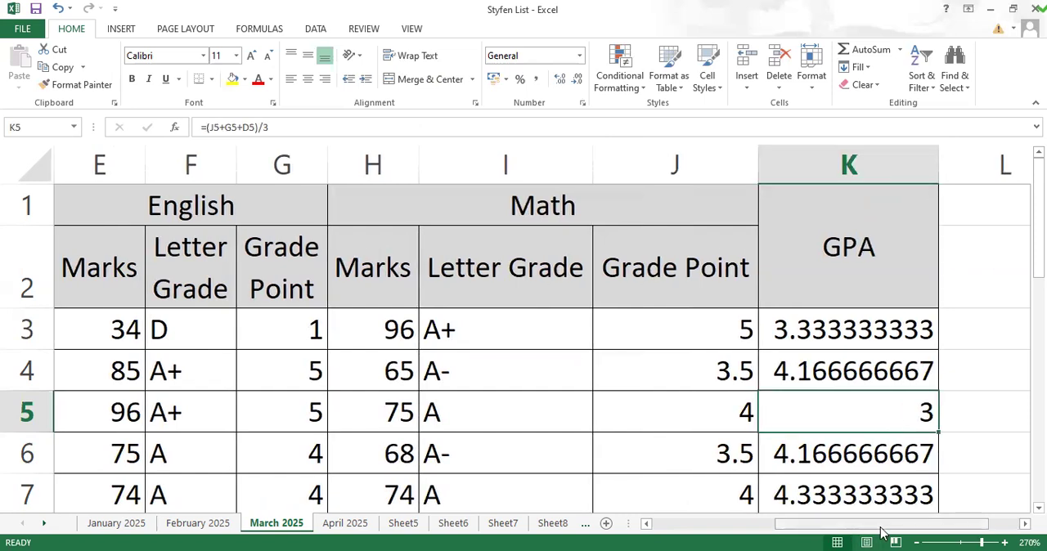
{"action": "left_click_drag", "start_coordinate": [882, 532], "coordinate": [652, 498]}
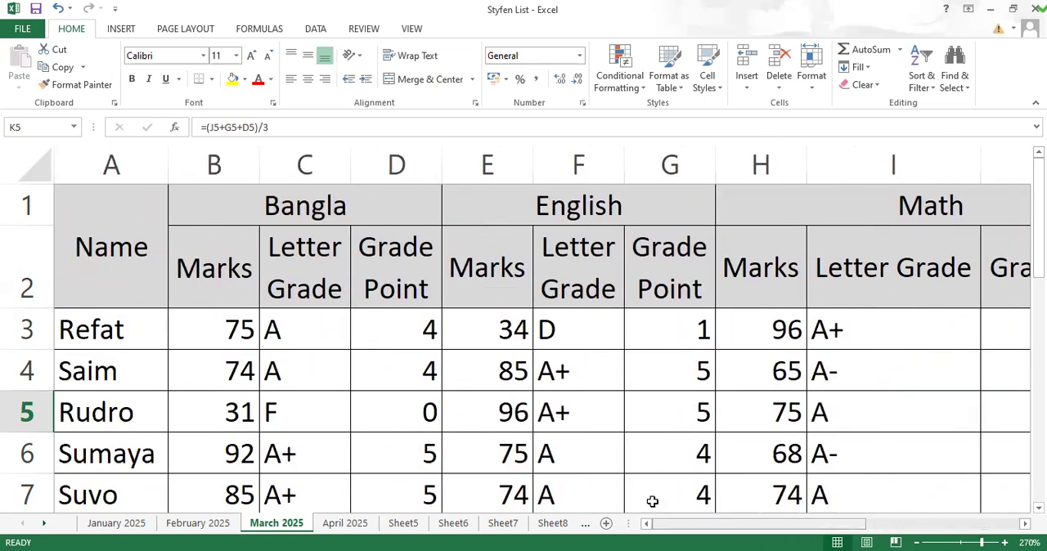
{"action": "left_click", "coordinate": [299, 418]}
{"action": "left_click", "coordinate": [214, 413]}
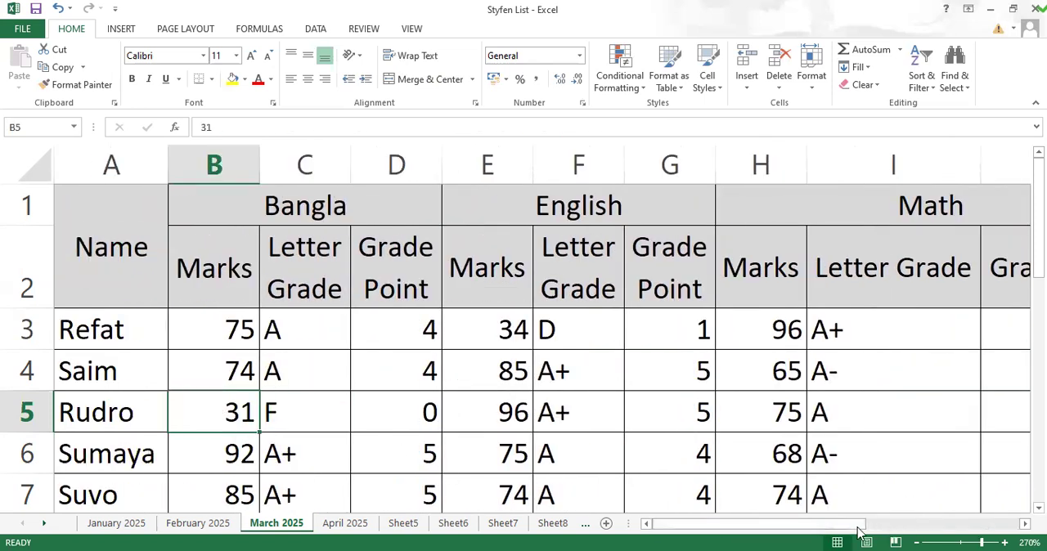
{"action": "left_click_drag", "start_coordinate": [785, 529], "coordinate": [939, 532]}
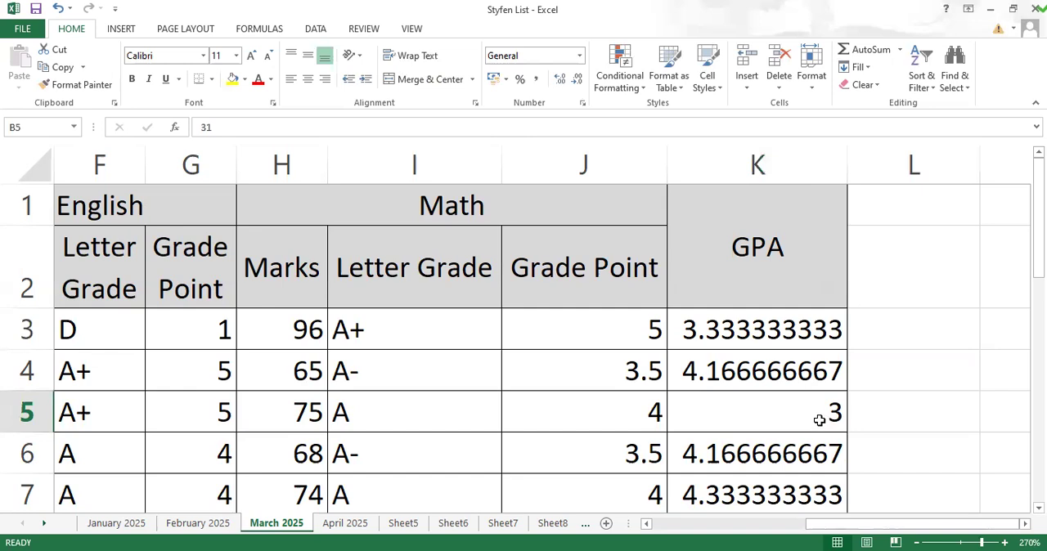
{"action": "left_click_drag", "start_coordinate": [869, 532], "coordinate": [724, 525]}
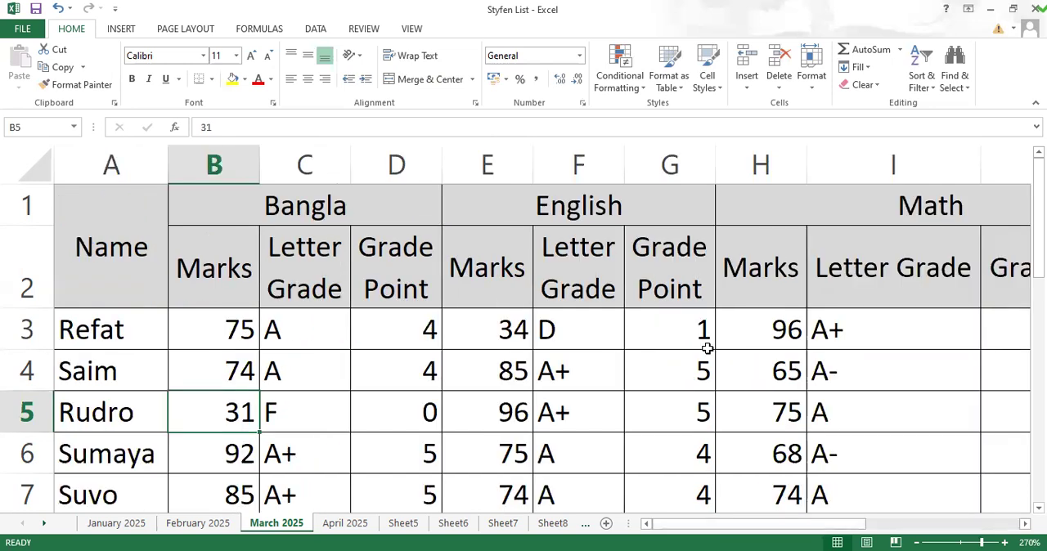
Step: Check the English mark in E3 against the GPA in K3 and inspect the GPA formula in K4
{"action": "left_click", "coordinate": [509, 322]}
{"action": "left_click_drag", "start_coordinate": [821, 526], "coordinate": [974, 528]}
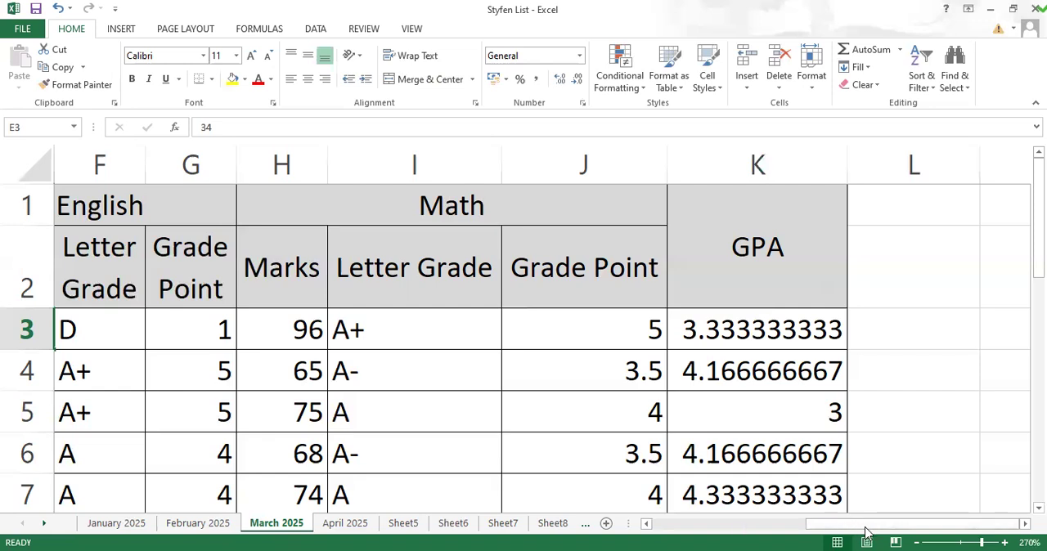
{"action": "left_click", "coordinate": [792, 319]}
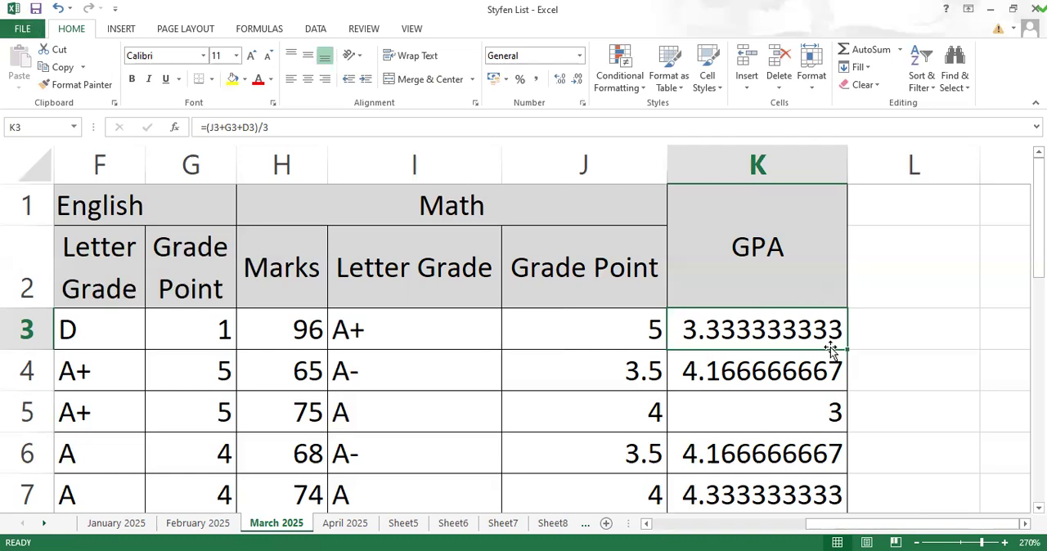
{"action": "left_click", "coordinate": [903, 370]}
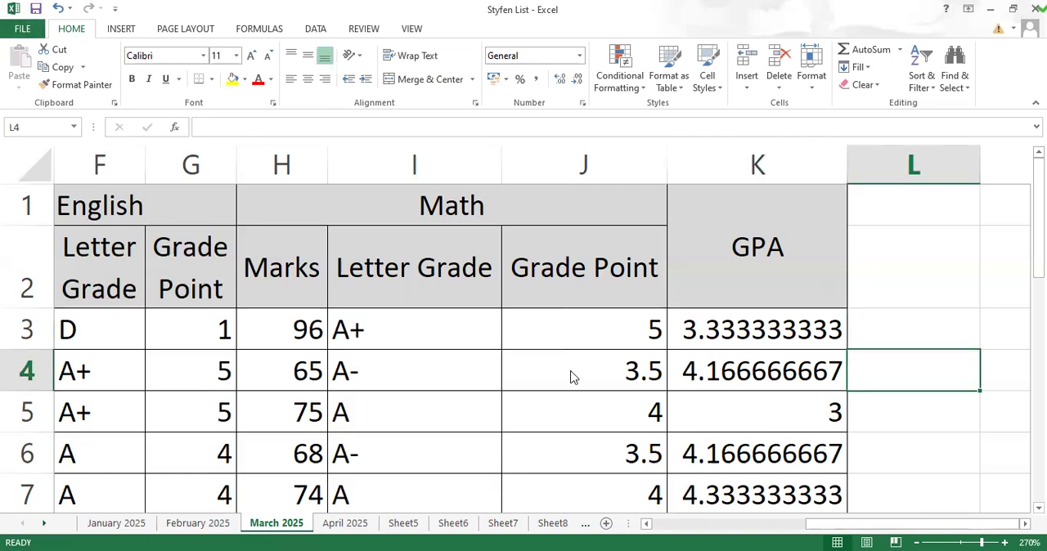
{"action": "left_click", "coordinate": [770, 336]}
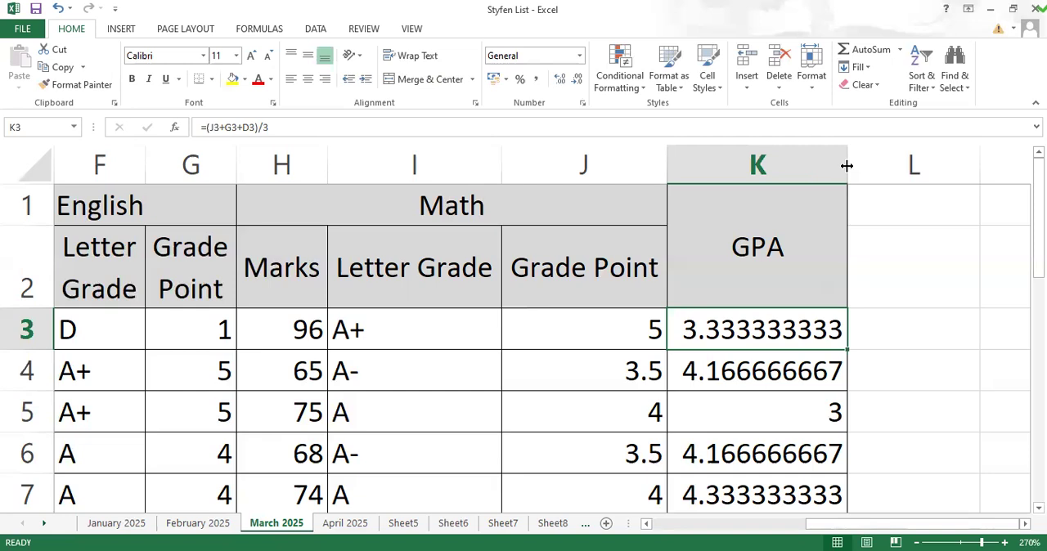
{"action": "left_click", "coordinate": [774, 260]}
{"action": "left_click", "coordinate": [739, 360]}
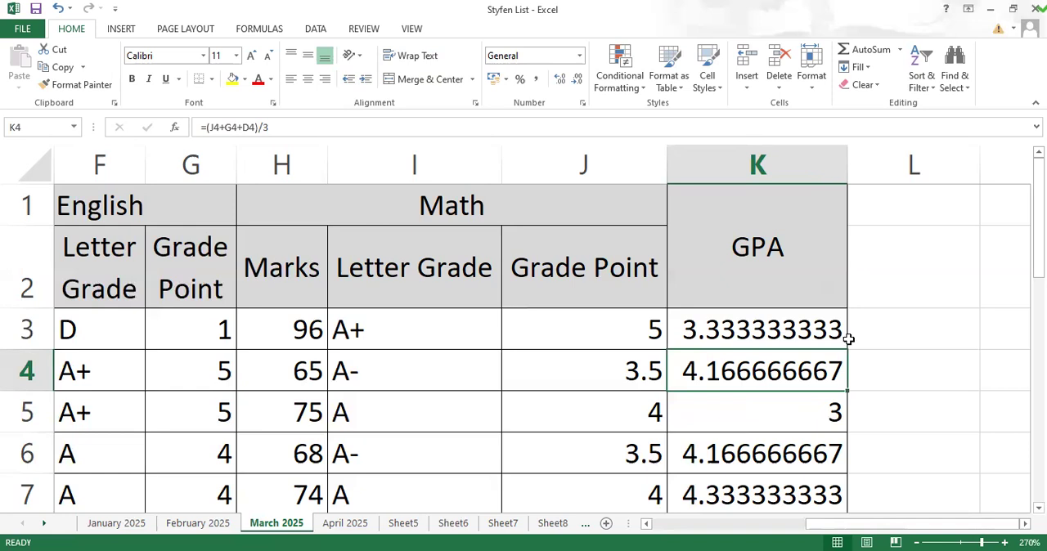
{"action": "left_click", "coordinate": [895, 332]}
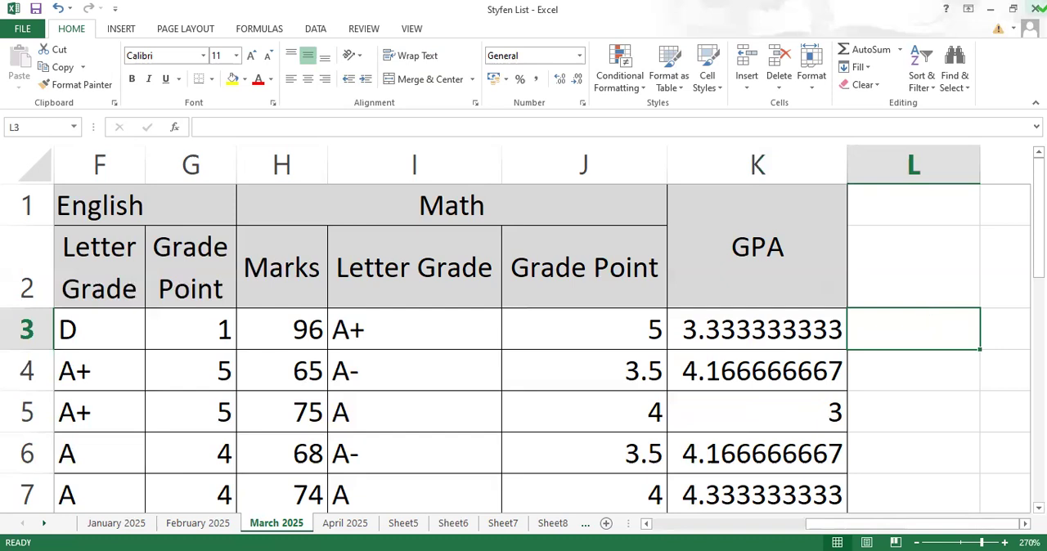
{"action": "type", "text": "="}
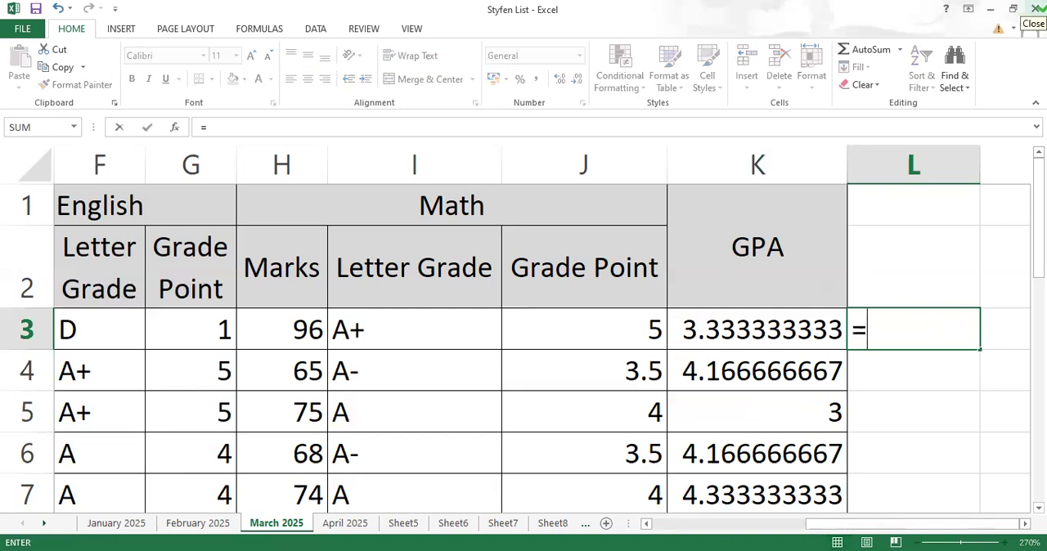
{"action": "type", "text": "a"}
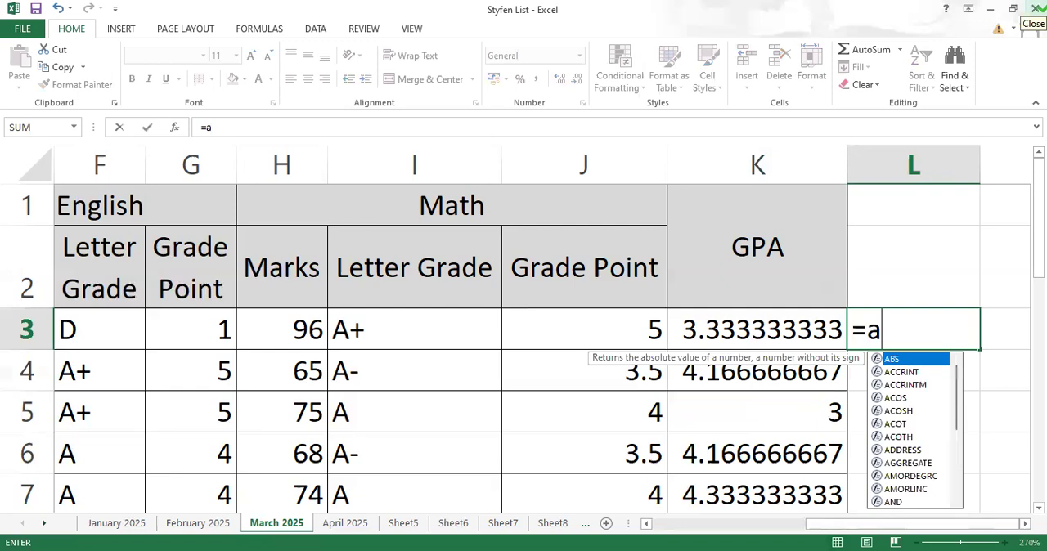
{"action": "type", "text": "nd("}
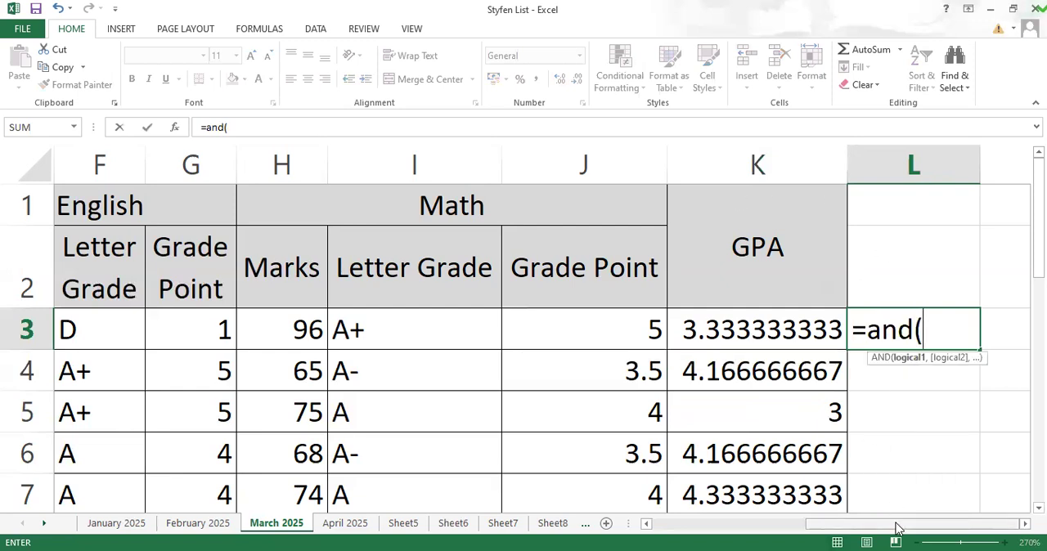
{"action": "left_click_drag", "start_coordinate": [897, 528], "coordinate": [867, 528]}
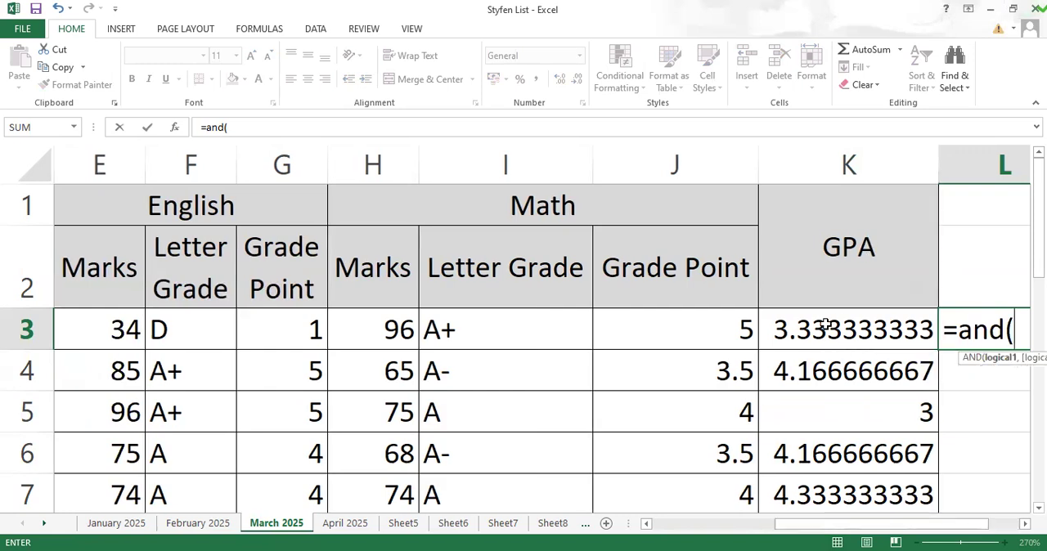
{"action": "key", "text": "Escape"}
{"action": "left_click_drag", "start_coordinate": [828, 328], "coordinate": [829, 368]}
{"action": "key", "text": "BackSpace"}
{"action": "key", "text": "BackSpace"}
{"action": "key", "text": "BackSpace"}
{"action": "key", "text": "BackSpace"}
{"action": "key", "text": "BackSpace"}
{"action": "type", "text": "="}
{"action": "left_click", "coordinate": [878, 260]}
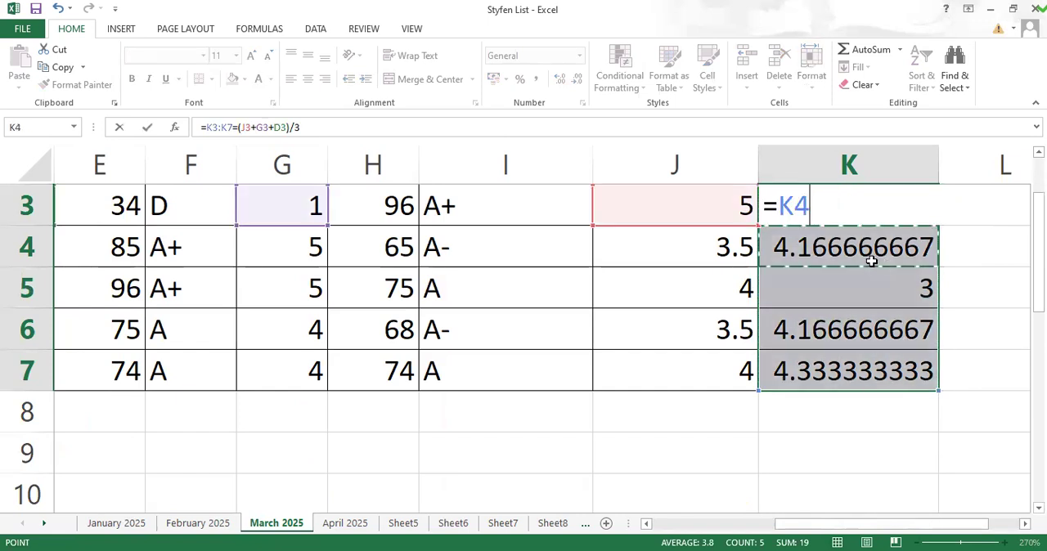
{"action": "key", "text": "BackSpace"}
{"action": "key", "text": "BackSpace"}
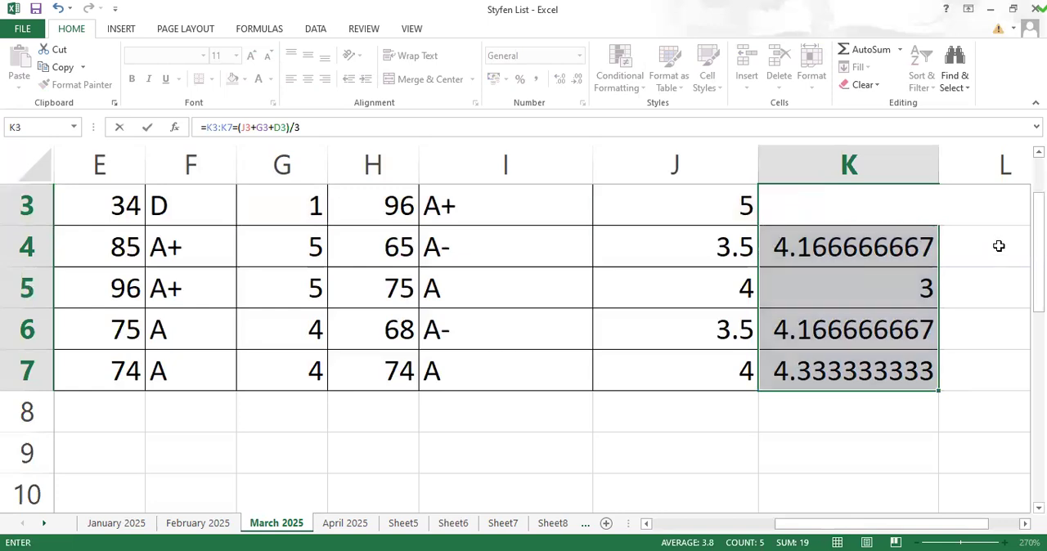
{"action": "key", "text": "Return"}
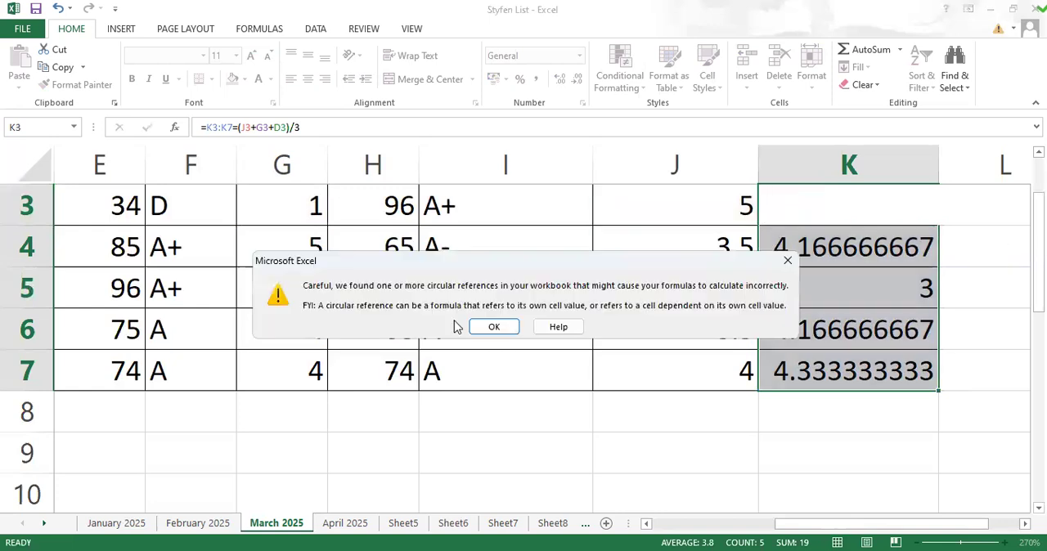
{"action": "left_click", "coordinate": [494, 326]}
Step: Clear the GPA values in K3:K7 and the GPA heading above them
{"action": "scroll", "coordinate": [902, 300], "scroll_direction": "up", "scroll_amount": 1}
{"action": "left_click_drag", "start_coordinate": [889, 332], "coordinate": [882, 495]}
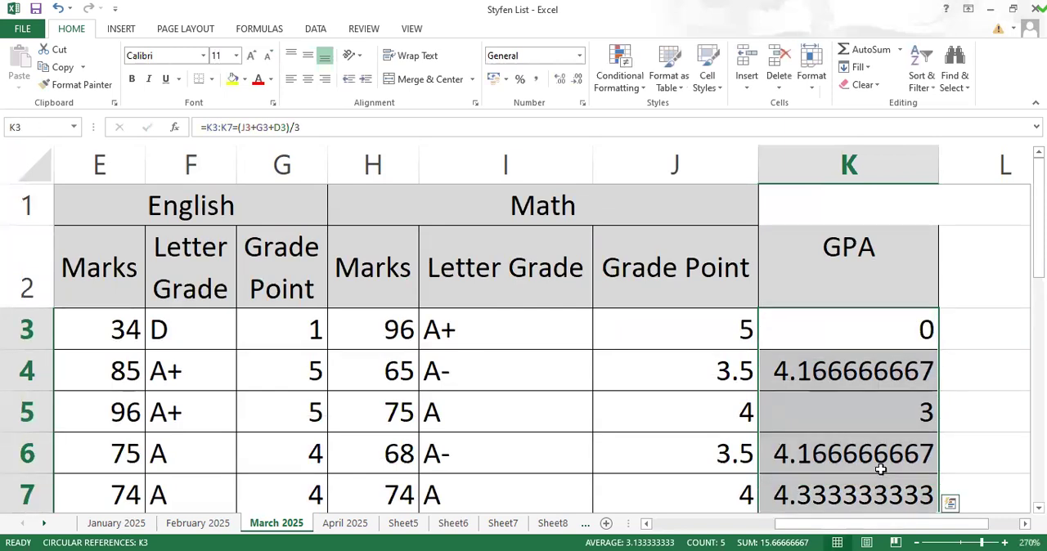
{"action": "key", "text": "Delete"}
{"action": "scroll", "coordinate": [913, 418], "scroll_direction": "down", "scroll_amount": 2}
{"action": "scroll", "coordinate": [913, 417], "scroll_direction": "up", "scroll_amount": 2}
{"action": "left_click", "coordinate": [886, 344]}
{"action": "left_click", "coordinate": [861, 242]}
{"action": "left_click", "coordinate": [786, 330]}
{"action": "left_click", "coordinate": [841, 252]}
{"action": "key", "text": "Delete"}
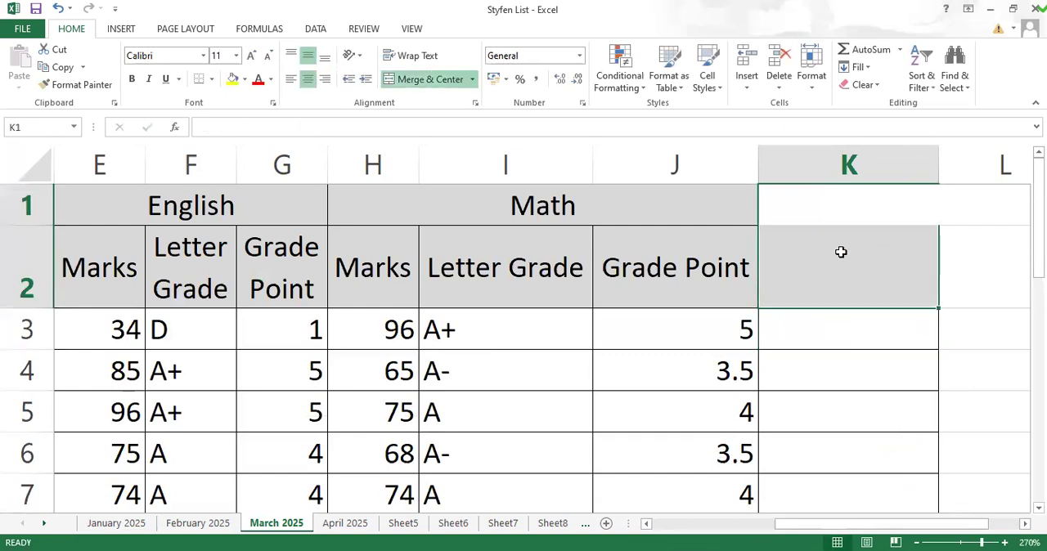
Step: Start an AND formula in K3 with the Bangla mark condition B3>=33 as its first argument
{"action": "left_click", "coordinate": [835, 337]}
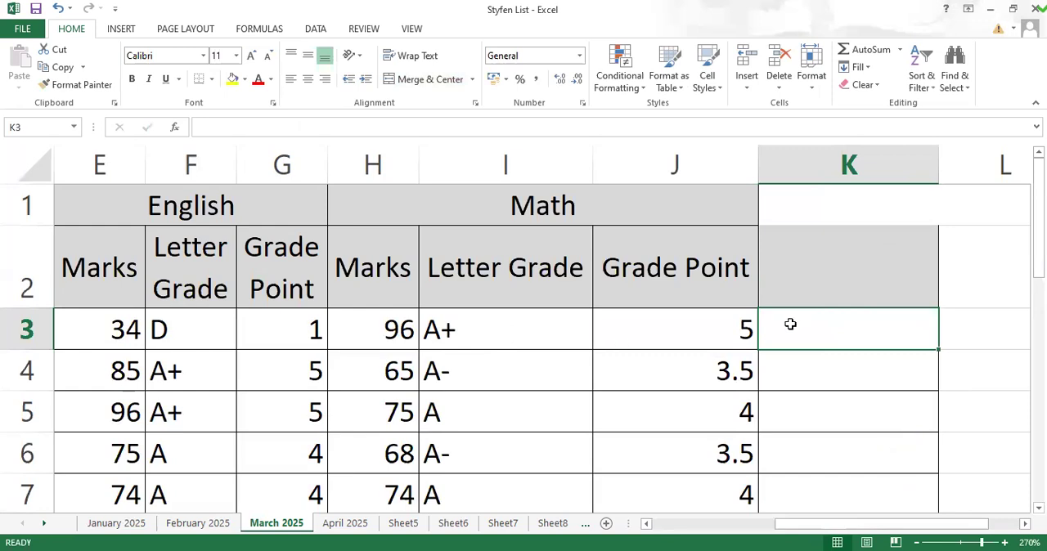
{"action": "type", "text": "="}
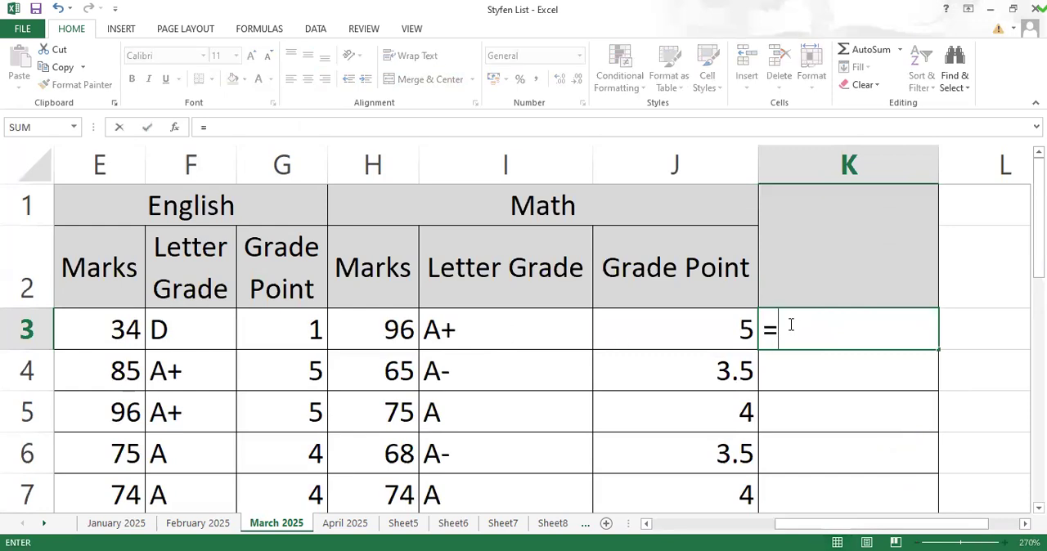
{"action": "type", "text": "and"}
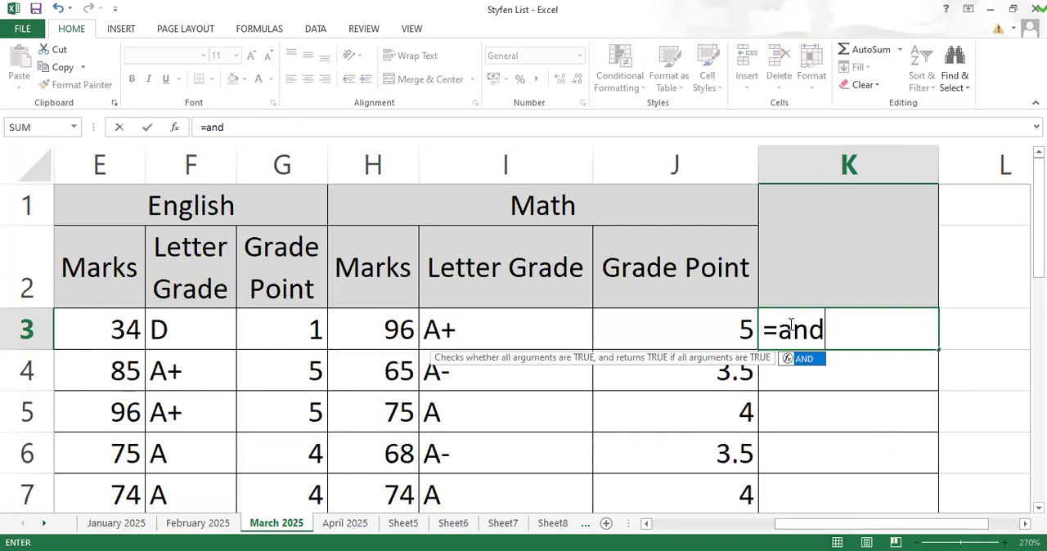
{"action": "key", "text": "Tab"}
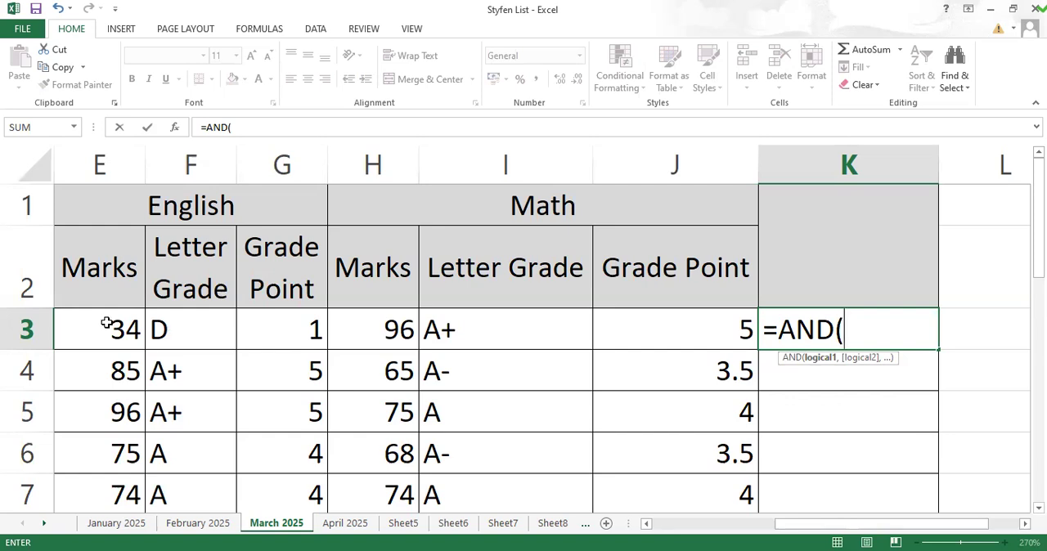
{"action": "left_click_drag", "start_coordinate": [818, 525], "coordinate": [330, 430]}
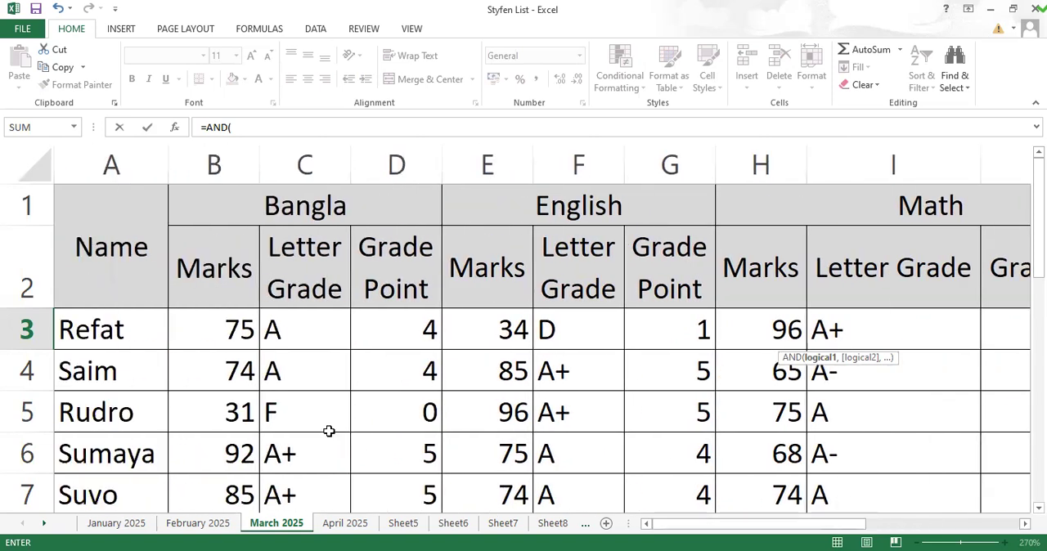
{"action": "left_click", "coordinate": [228, 329]}
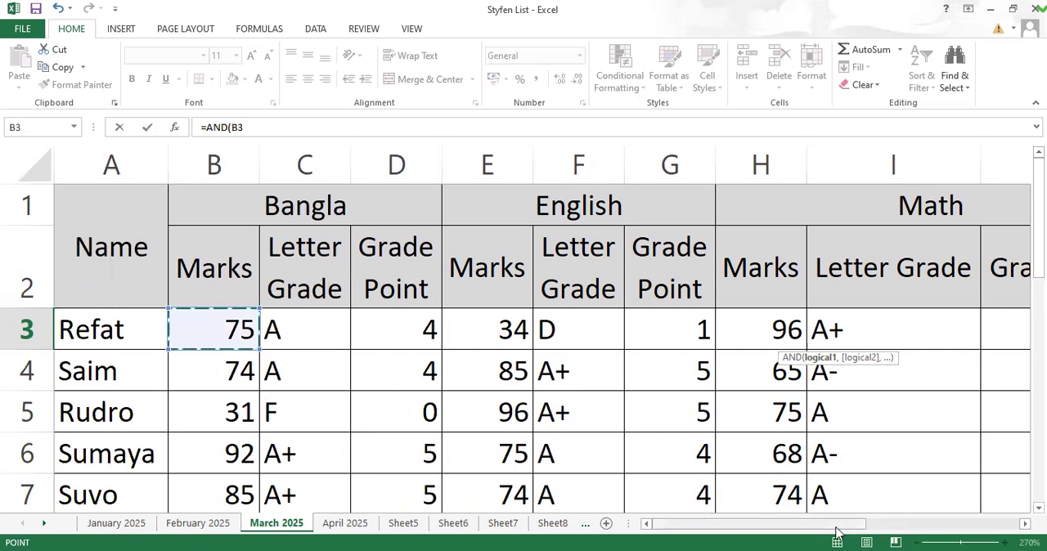
{"action": "left_click_drag", "start_coordinate": [831, 528], "coordinate": [956, 532]}
{"action": "type", "text": ">"}
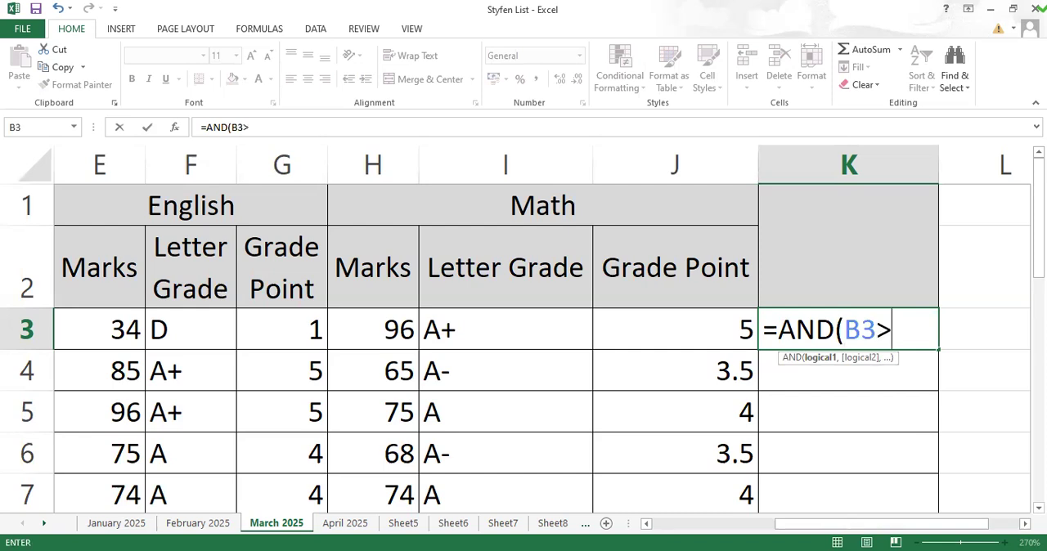
{"action": "type", "text": "=33"}
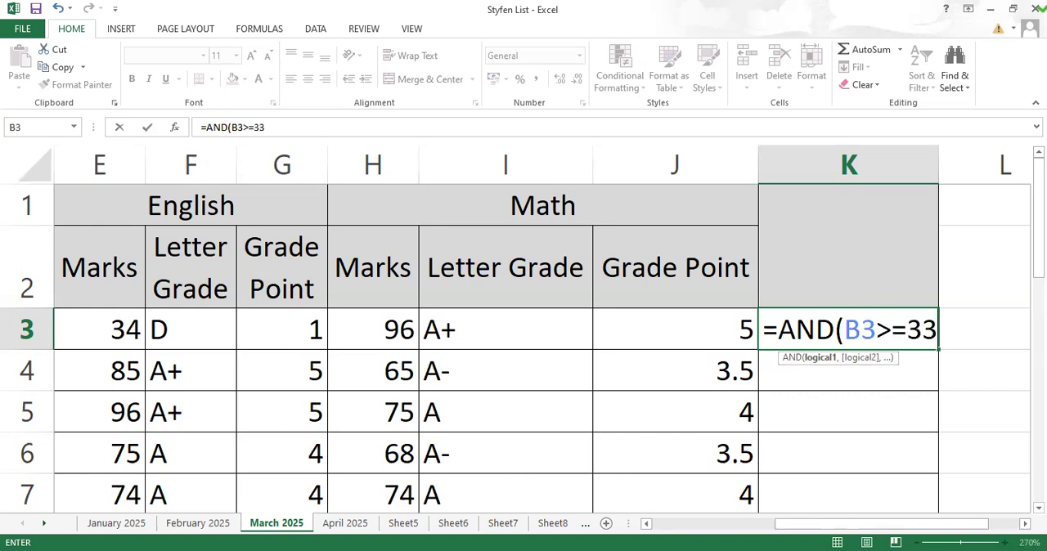
{"action": "type", "text": ","}
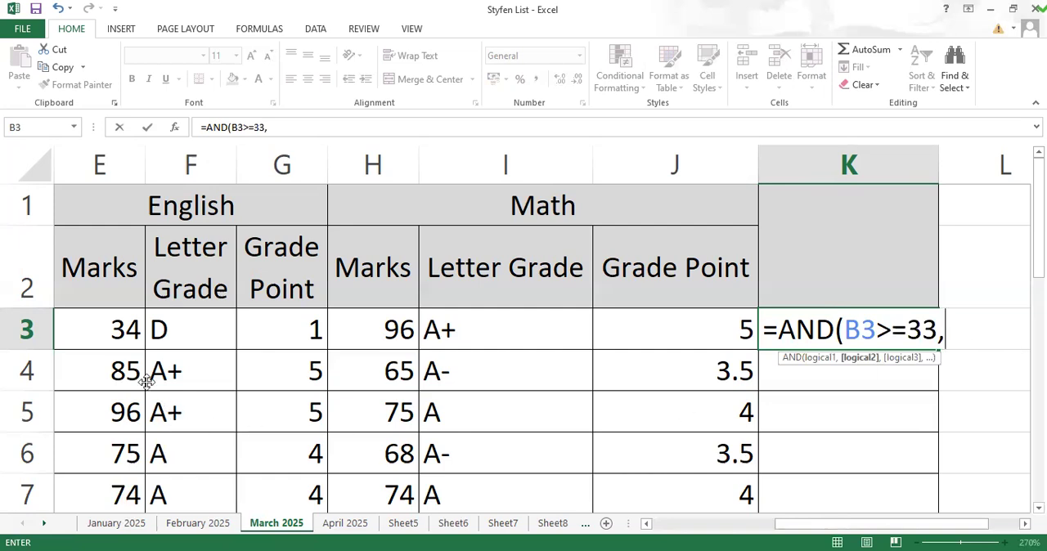
Step: Complete the AND formula in K3 with the English and Math conditions E3>=33 and H3>=33
{"action": "left_click", "coordinate": [117, 330]}
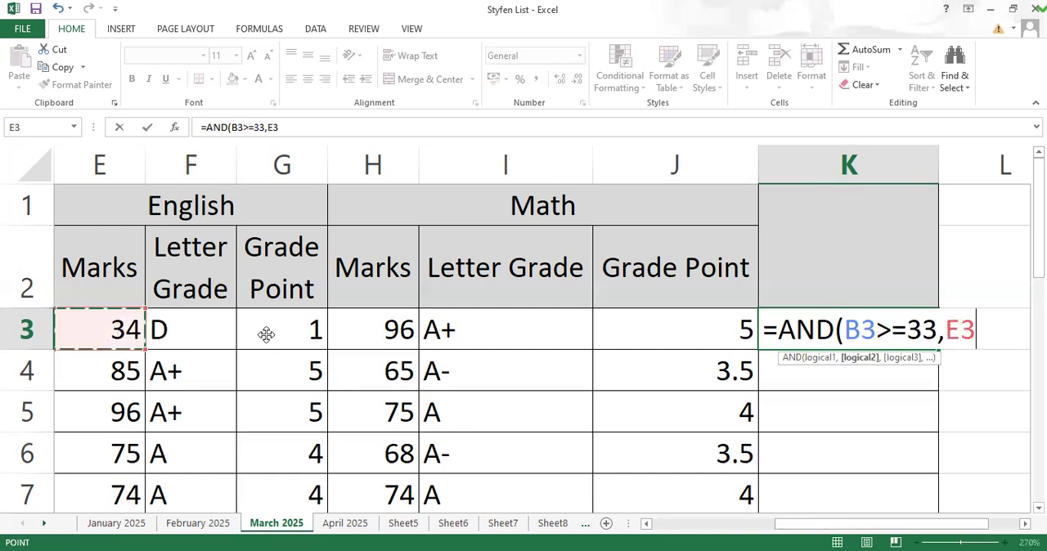
{"action": "type", "text": ">="}
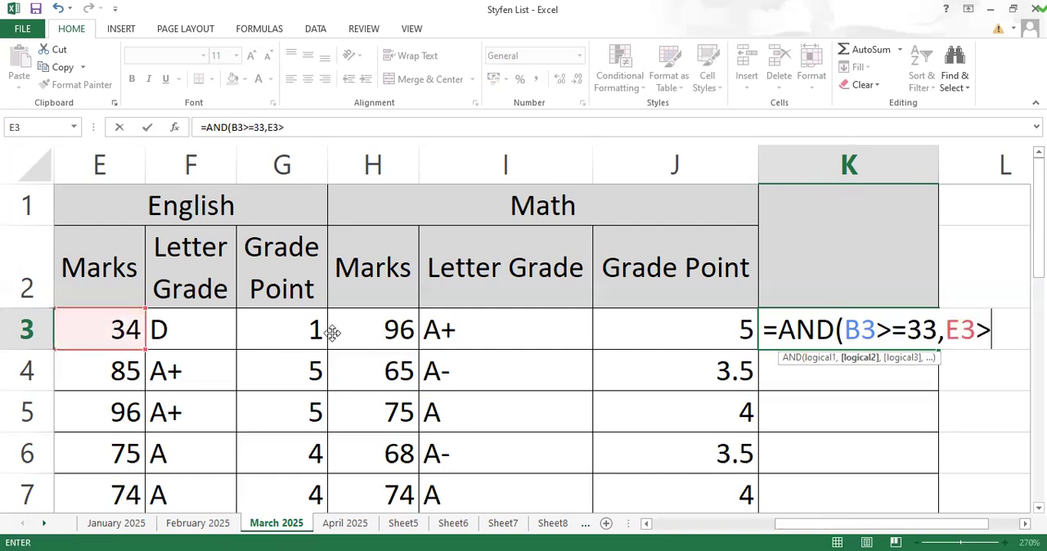
{"action": "type", "text": "33"}
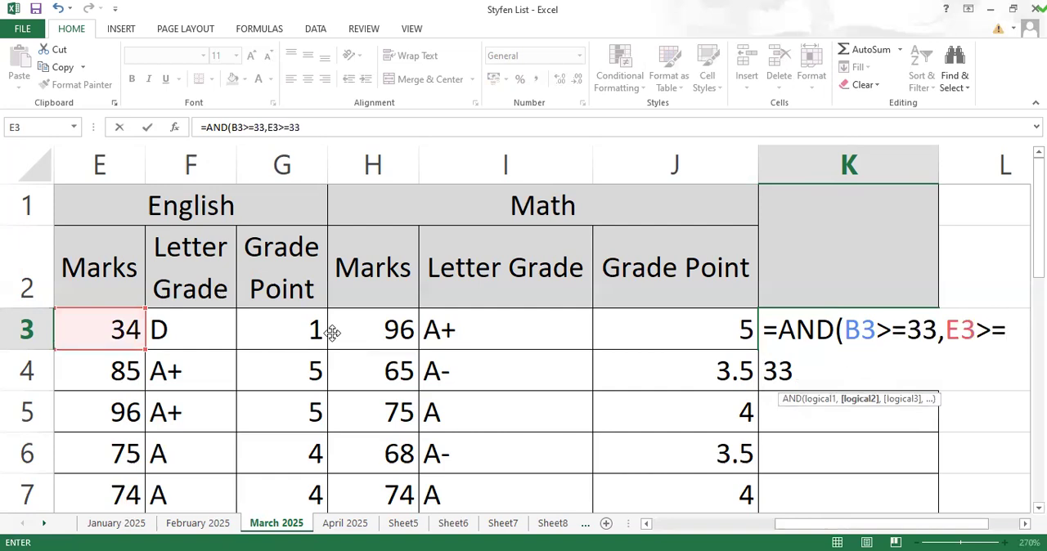
{"action": "type", "text": ","}
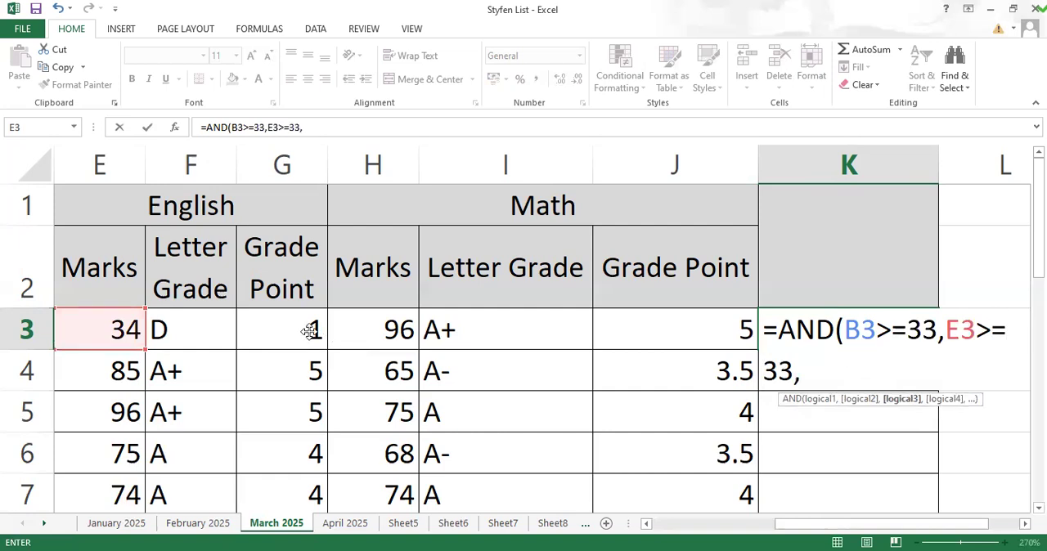
{"action": "left_click", "coordinate": [357, 327]}
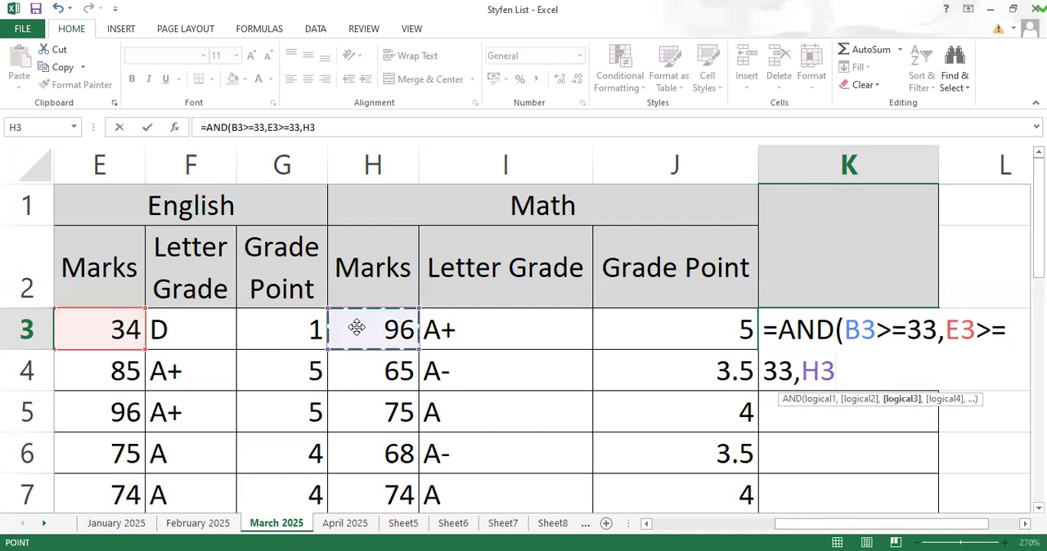
{"action": "type", "text": ">="}
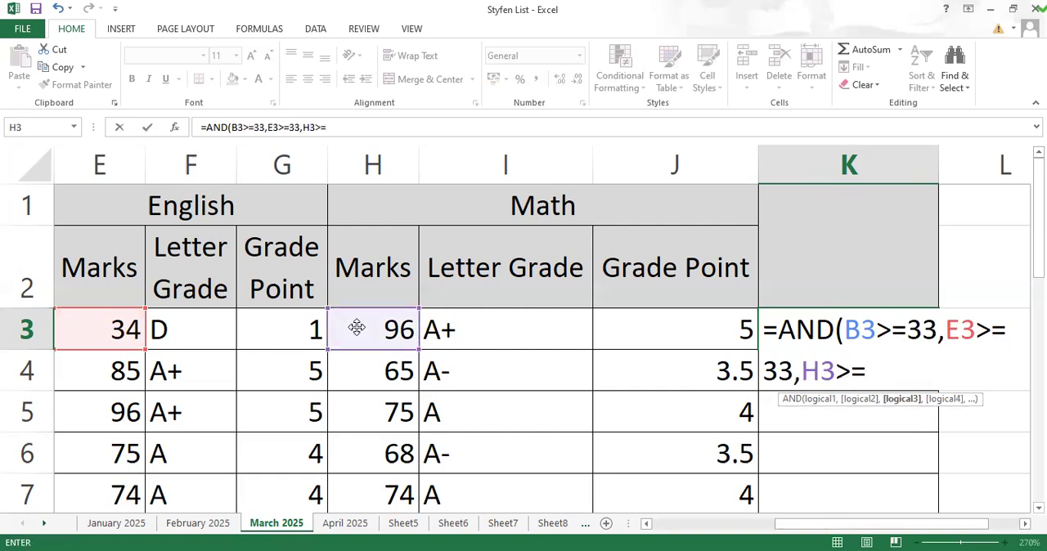
{"action": "type", "text": "33)"}
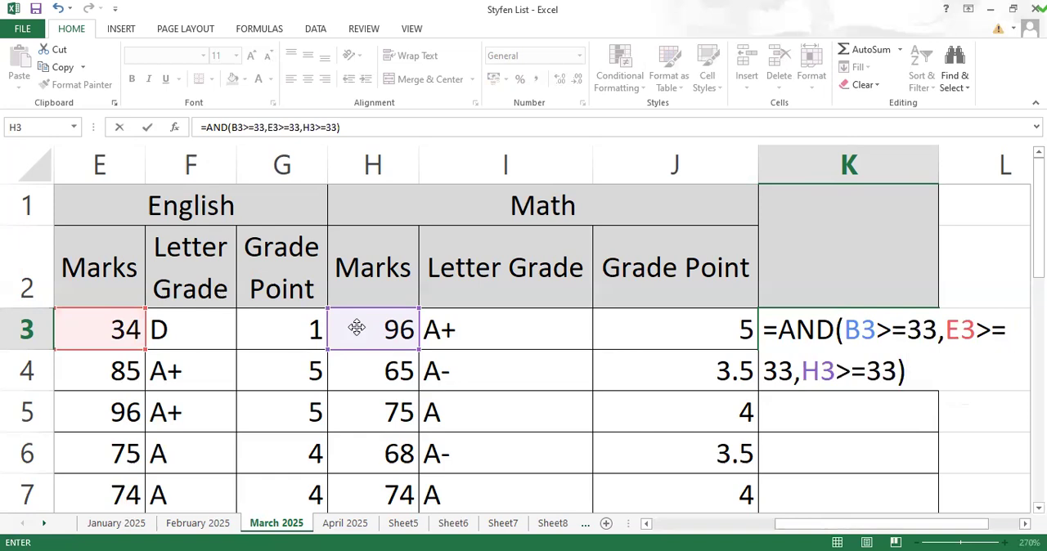
{"action": "key", "text": "Return"}
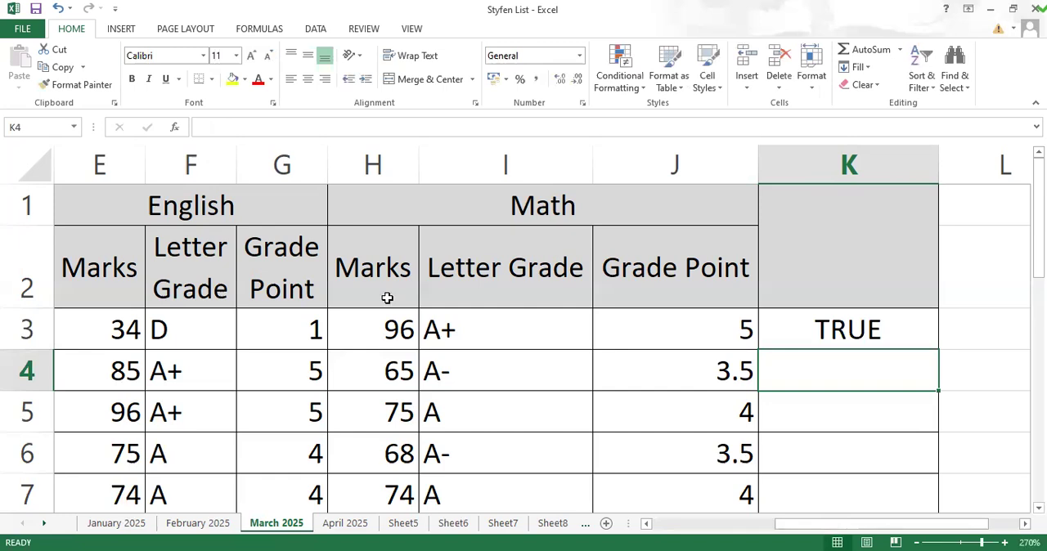
Step: Compare the first student's marks in B3, E3 and H3 with the AND result in K3
{"action": "left_click_drag", "start_coordinate": [822, 526], "coordinate": [638, 530]}
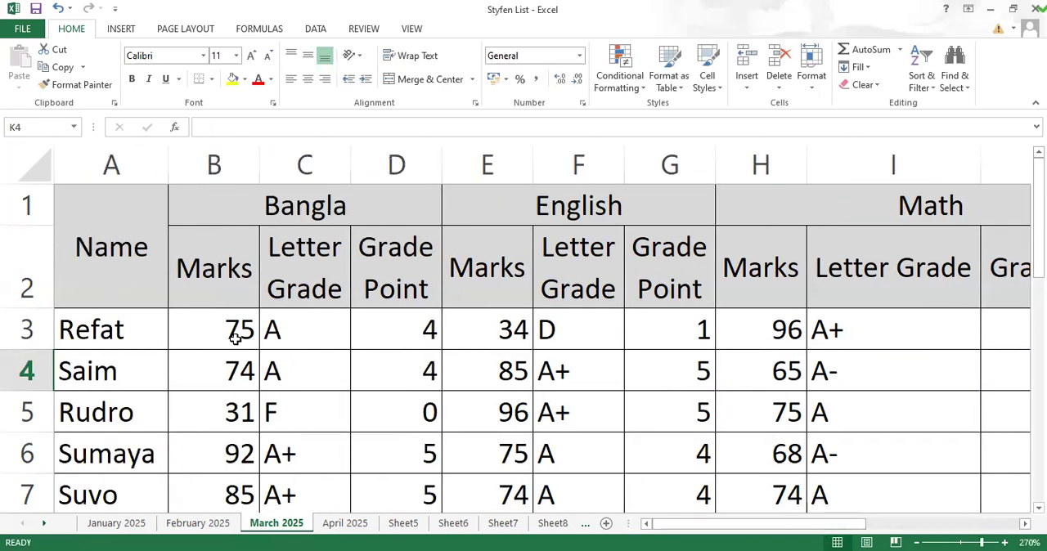
{"action": "left_click", "coordinate": [236, 336]}
{"action": "left_click", "coordinate": [478, 337]}
{"action": "left_click", "coordinate": [776, 334]}
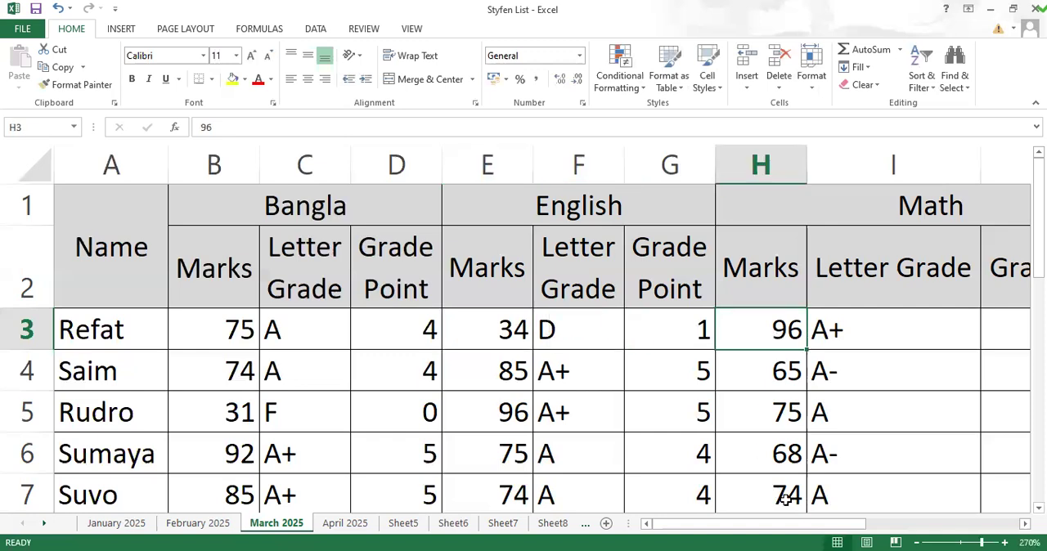
{"action": "left_click_drag", "start_coordinate": [773, 528], "coordinate": [933, 527]}
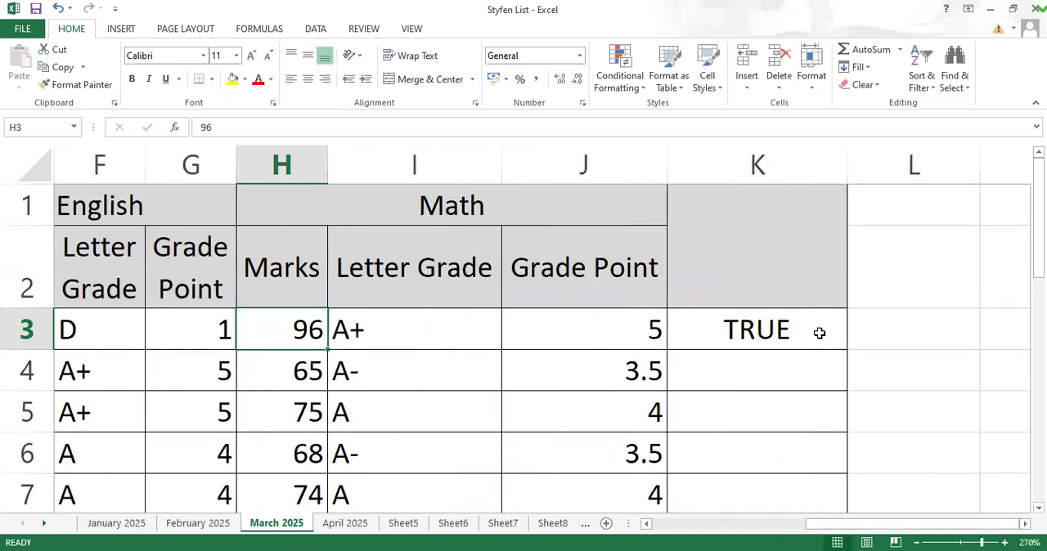
Step: Fill the AND formula from K3 down to K7 for the remaining students
{"action": "left_click", "coordinate": [820, 334]}
{"action": "double_click", "coordinate": [849, 349]}
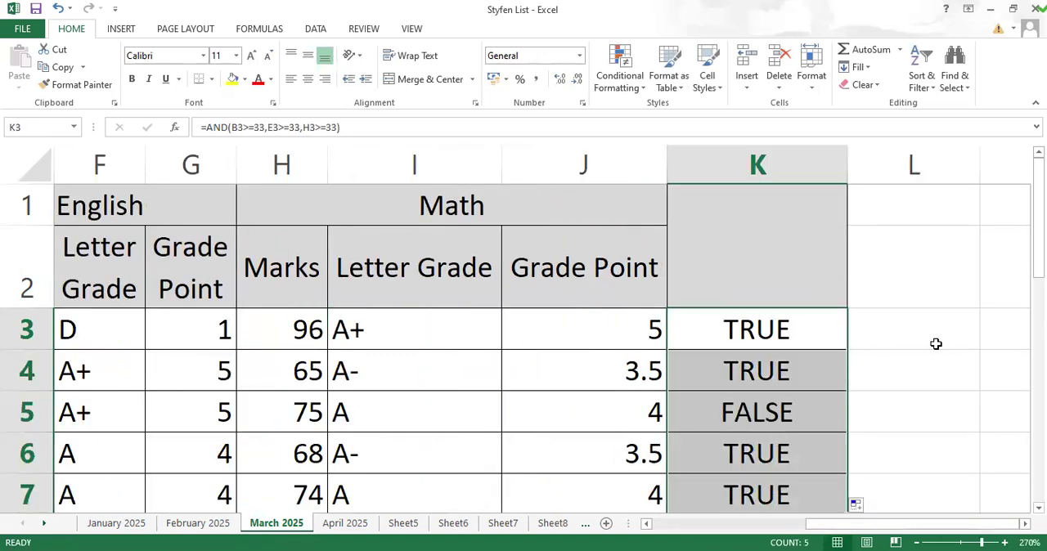
{"action": "scroll", "coordinate": [863, 385], "scroll_direction": "down", "scroll_amount": 2}
{"action": "scroll", "coordinate": [862, 386], "scroll_direction": "up", "scroll_amount": 2}
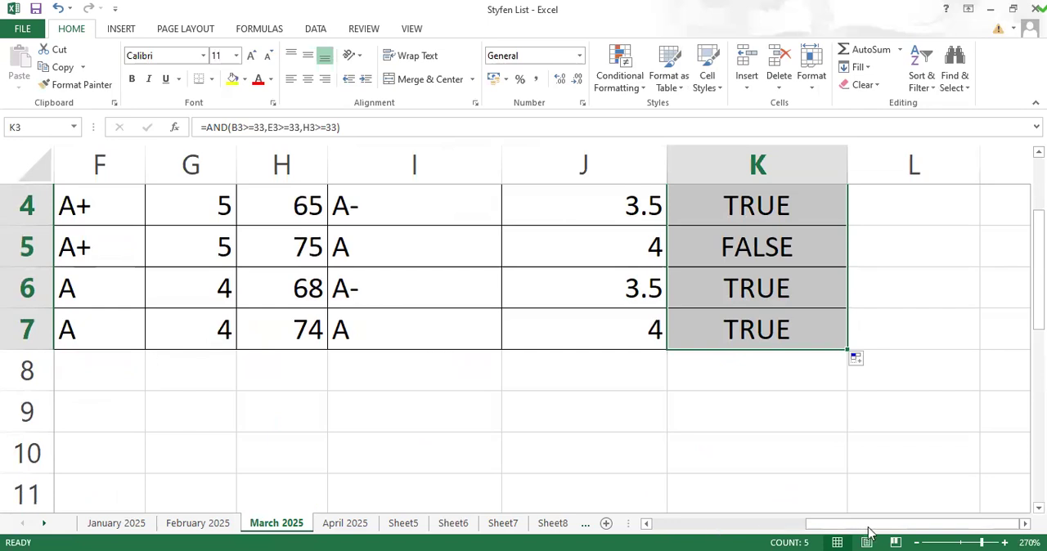
Step: Check the Bangla mark in B5 against the AND result in K5 and inspect the formula in K3
{"action": "left_click_drag", "start_coordinate": [870, 527], "coordinate": [757, 529]}
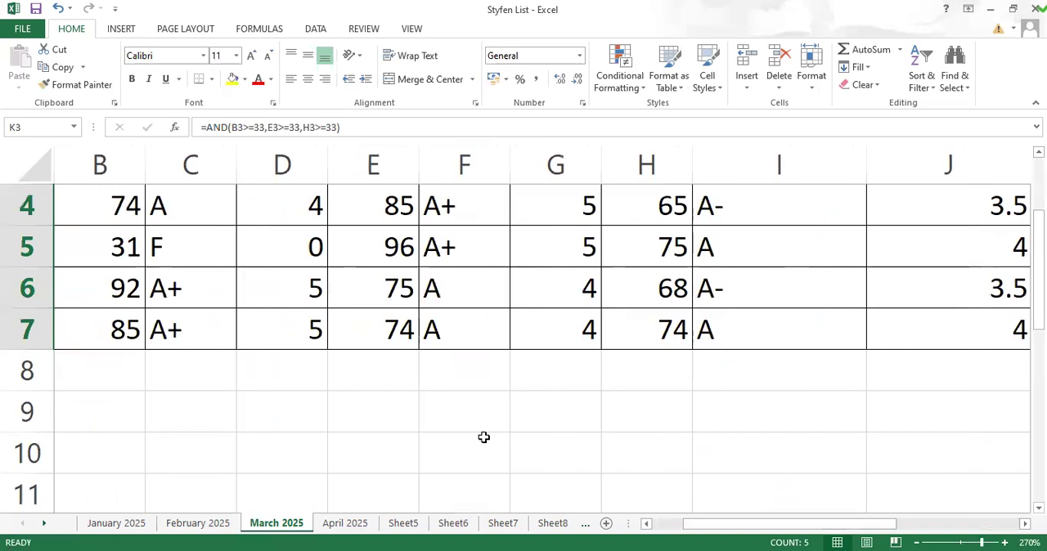
{"action": "left_click", "coordinate": [121, 245]}
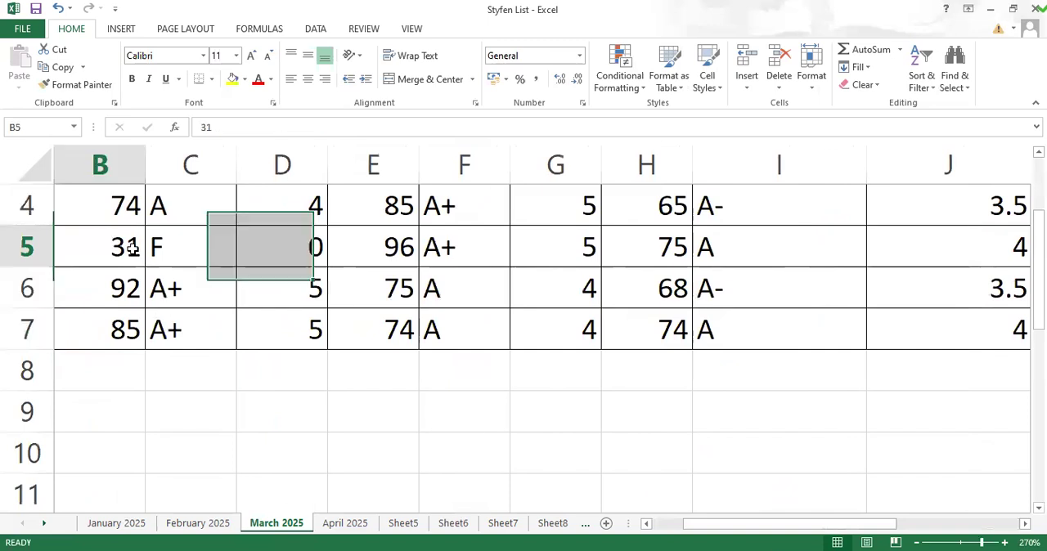
{"action": "left_click_drag", "start_coordinate": [728, 530], "coordinate": [822, 530]}
{"action": "left_click", "coordinate": [843, 250]}
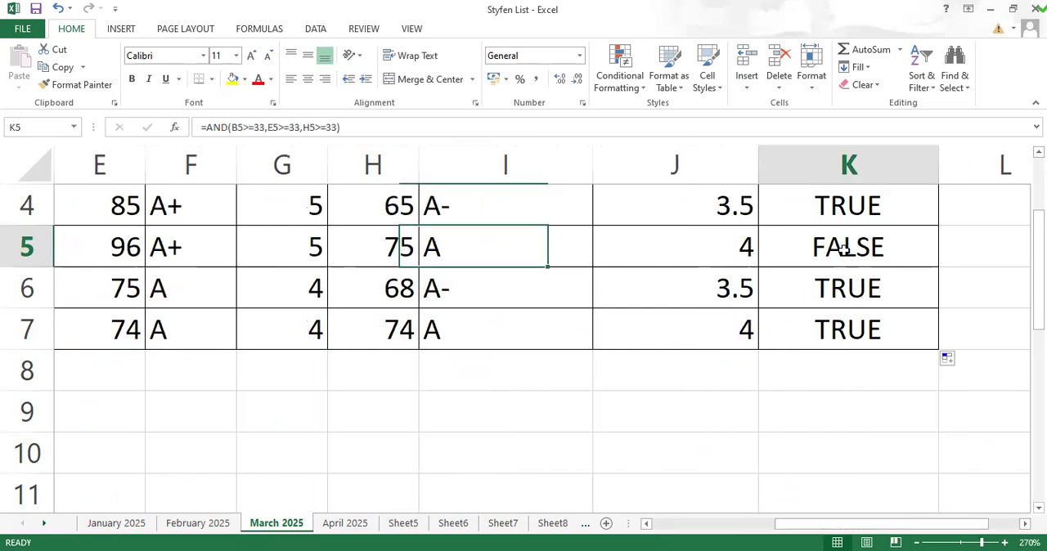
{"action": "scroll", "coordinate": [900, 384], "scroll_direction": "up", "scroll_amount": 1}
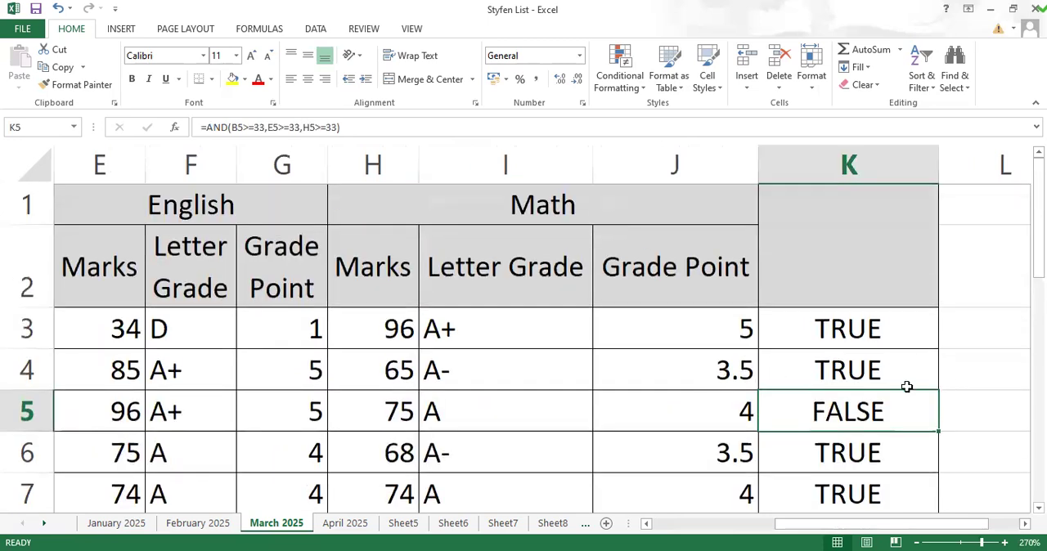
{"action": "left_click", "coordinate": [868, 321]}
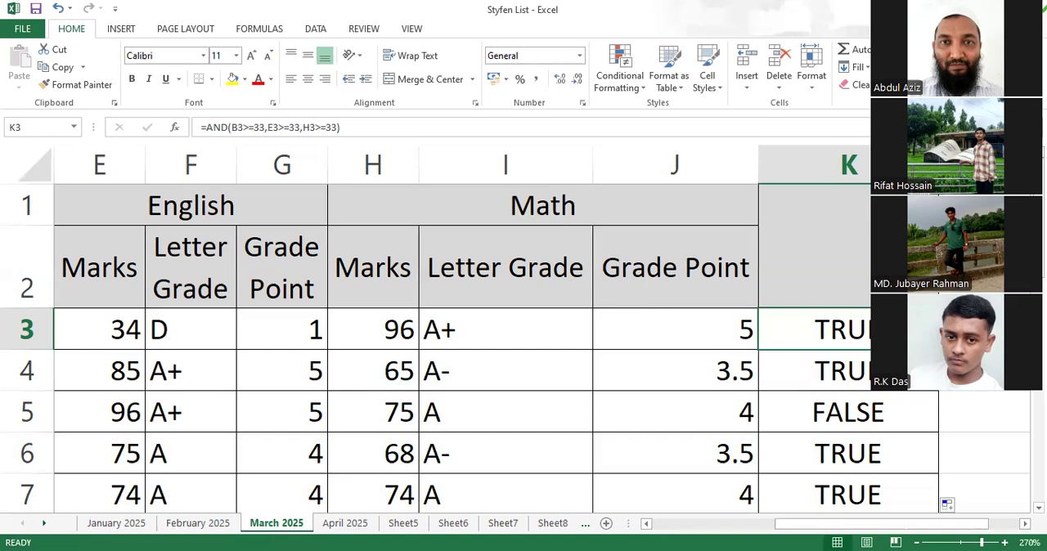
{"action": "scroll", "coordinate": [590, 426], "scroll_direction": "down", "scroll_amount": 3}
{"action": "scroll", "coordinate": [590, 426], "scroll_direction": "up", "scroll_amount": 2}
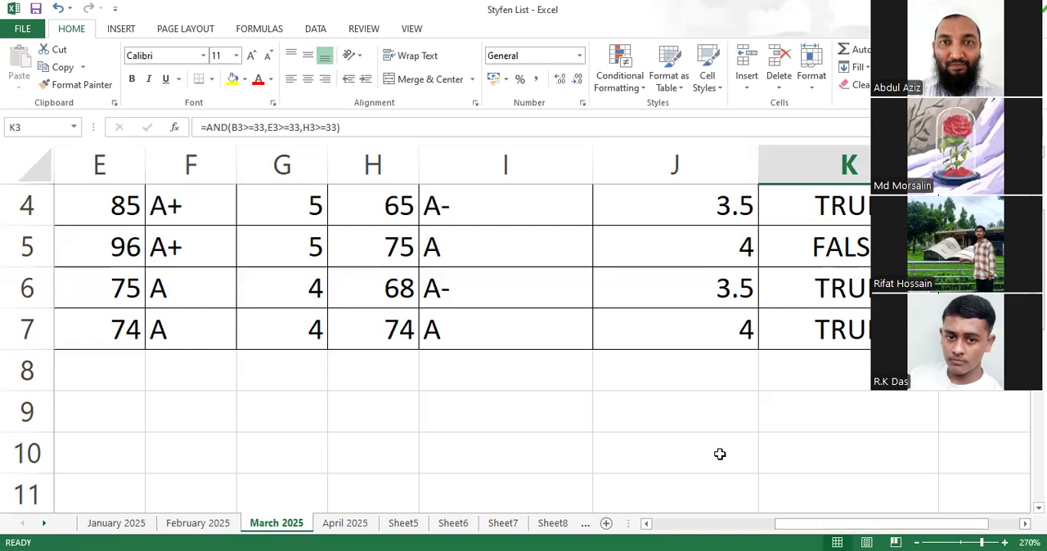
{"action": "left_click", "coordinate": [694, 423]}
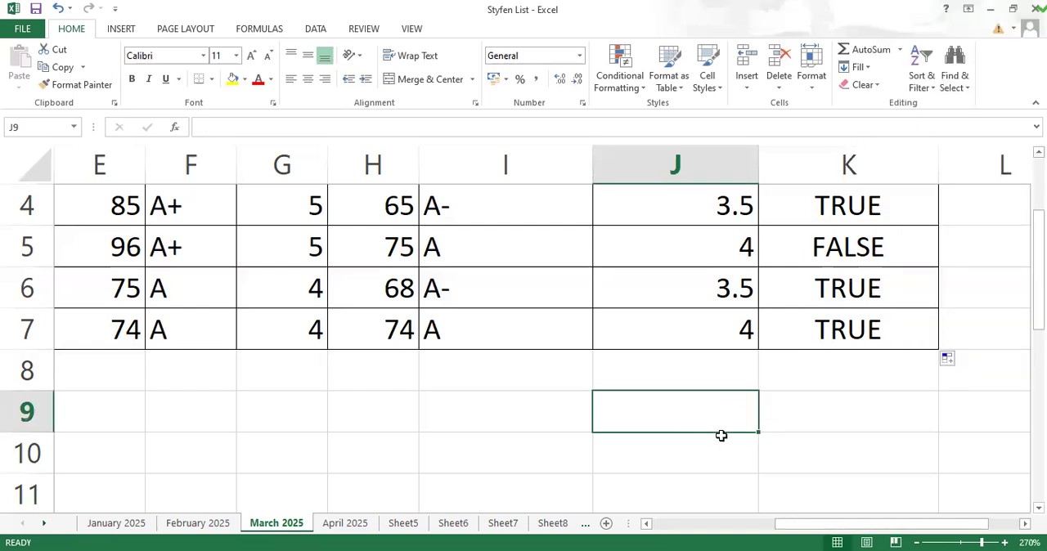
{"action": "scroll", "coordinate": [464, 412], "scroll_direction": "up", "scroll_amount": 1}
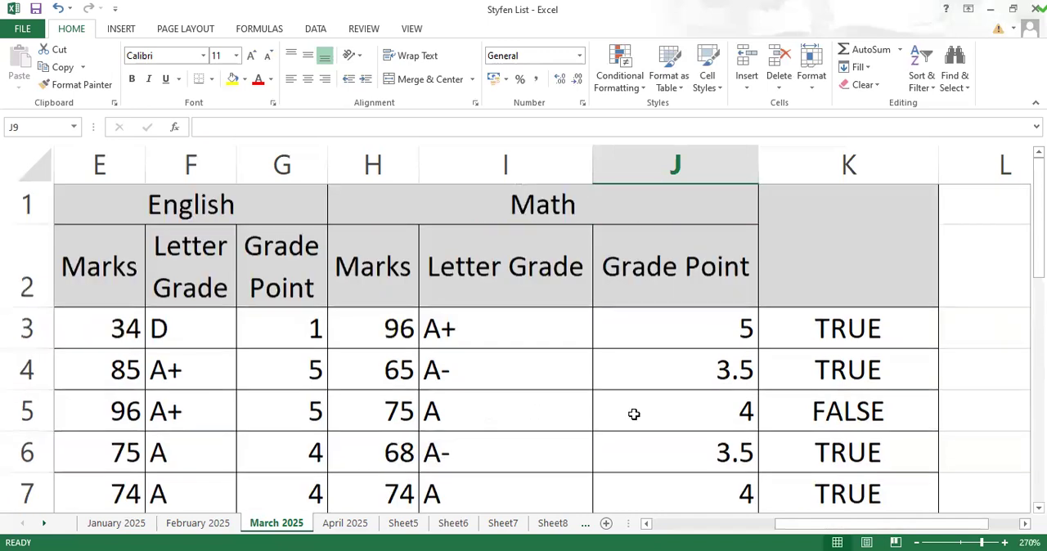
Step: Clear the AND results from K3 to K7
{"action": "left_click", "coordinate": [832, 327]}
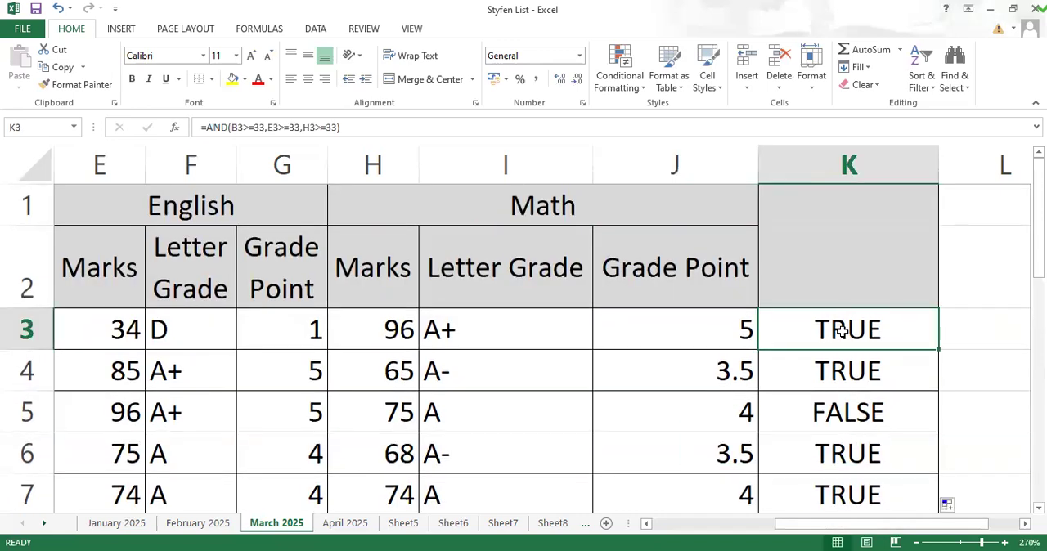
{"action": "key", "text": "Delete"}
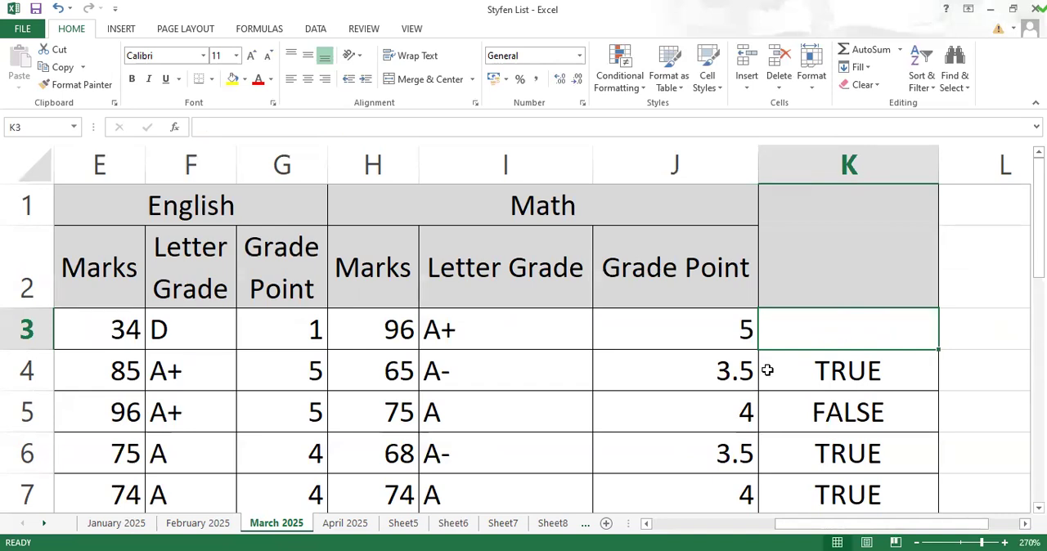
{"action": "left_click", "coordinate": [813, 368]}
{"action": "left_click_drag", "start_coordinate": [813, 411], "coordinate": [848, 378]}
{"action": "key", "text": "Delete"}
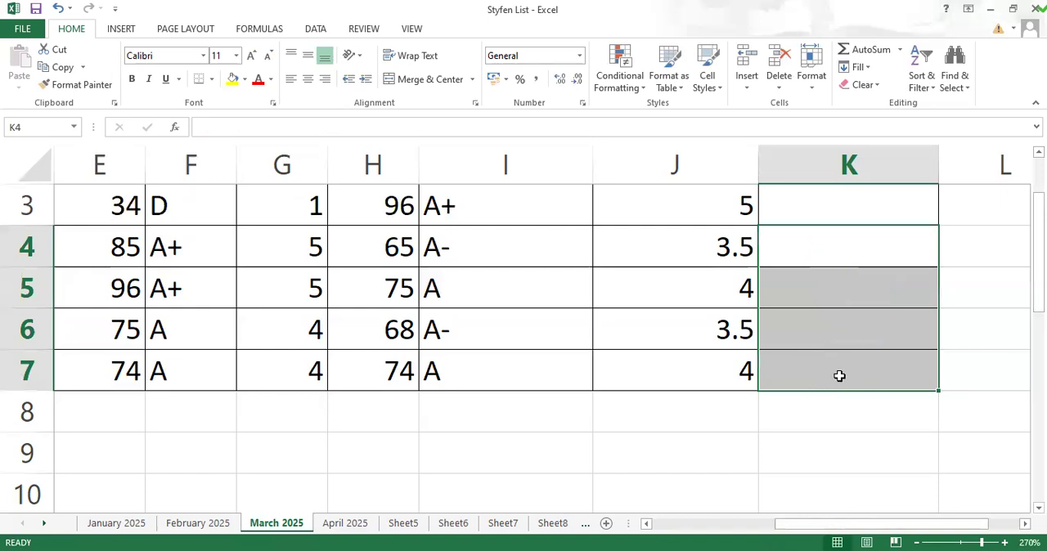
{"action": "scroll", "coordinate": [805, 456], "scroll_direction": "up", "scroll_amount": 1}
{"action": "left_click", "coordinate": [835, 301]}
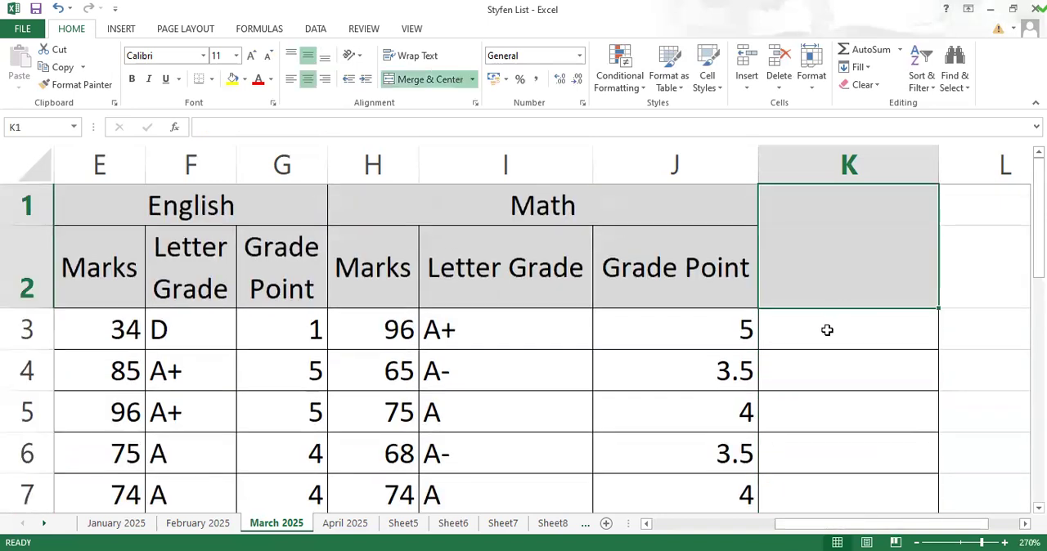
Step: Start an OR formula in K3 with the Bangla condition B3<=33
{"action": "left_click", "coordinate": [828, 329]}
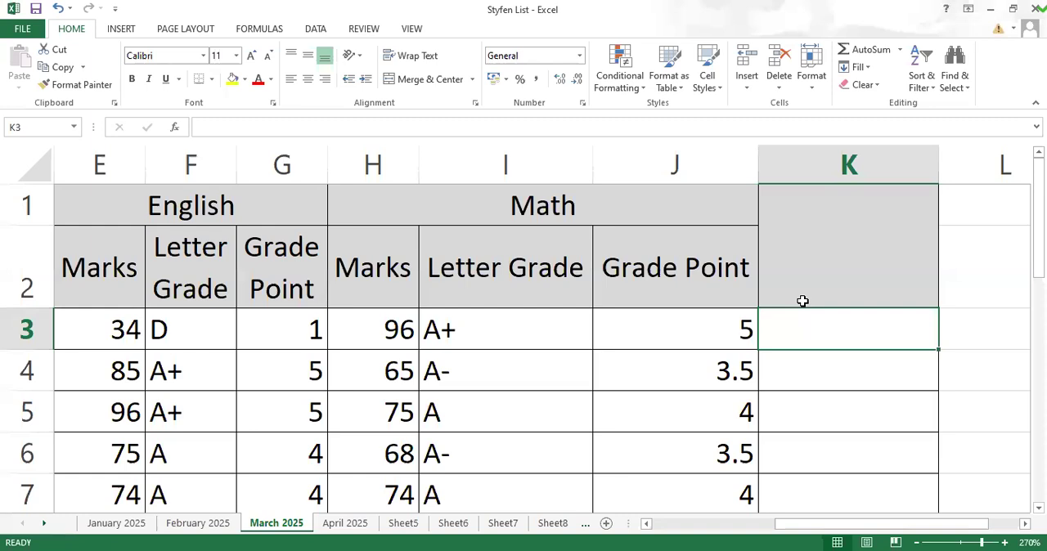
{"action": "type", "text": "="}
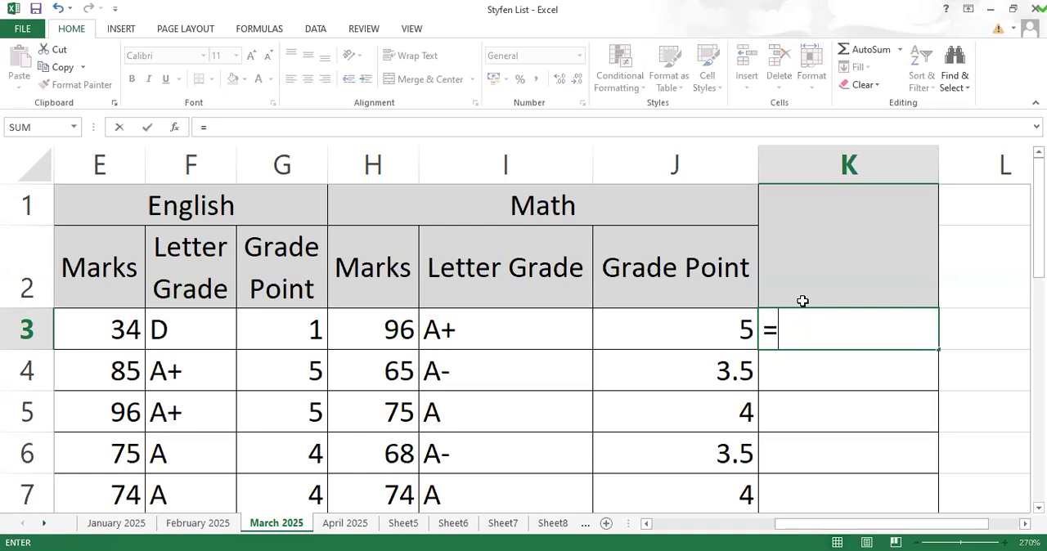
{"action": "type", "text": "or"}
{"action": "key", "text": "Tab"}
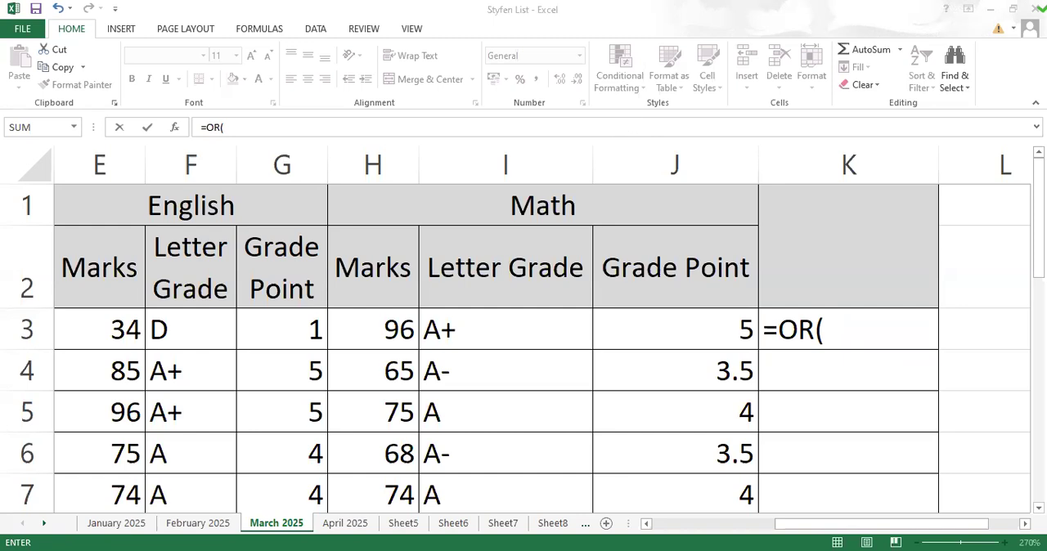
{"action": "left_click", "coordinate": [841, 327]}
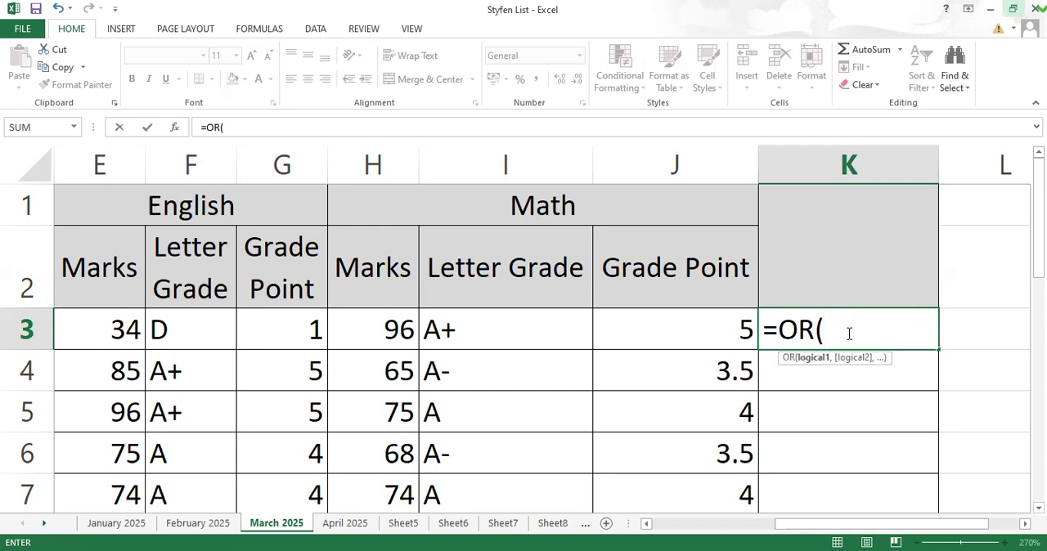
{"action": "left_click_drag", "start_coordinate": [825, 532], "coordinate": [703, 531]}
{"action": "left_click", "coordinate": [221, 340]}
{"action": "left_click_drag", "start_coordinate": [794, 533], "coordinate": [941, 525]}
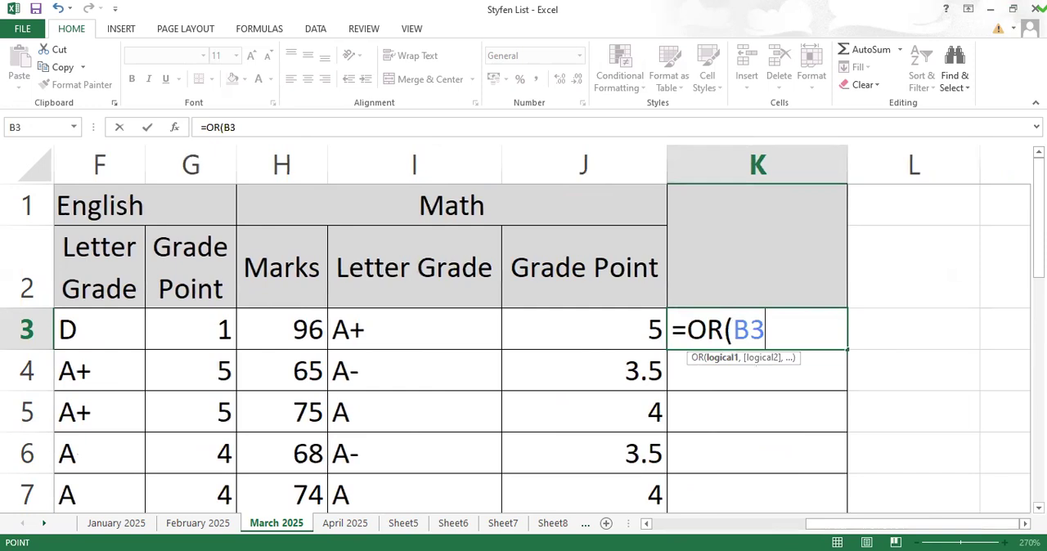
{"action": "type", "text": "<=33"}
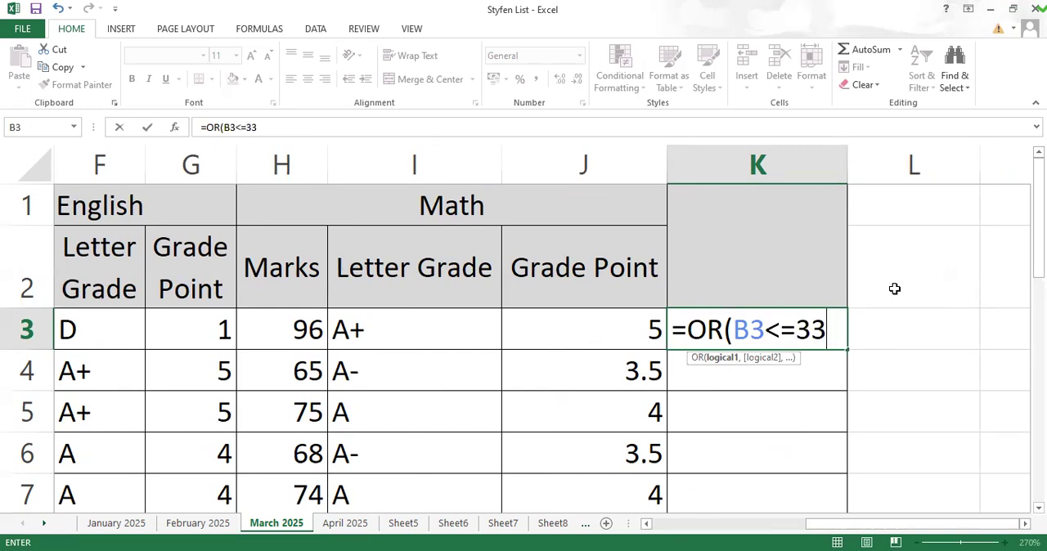
Step: Add the English condition E3<=33 to the OR formula in K3
{"action": "type", "text": ","}
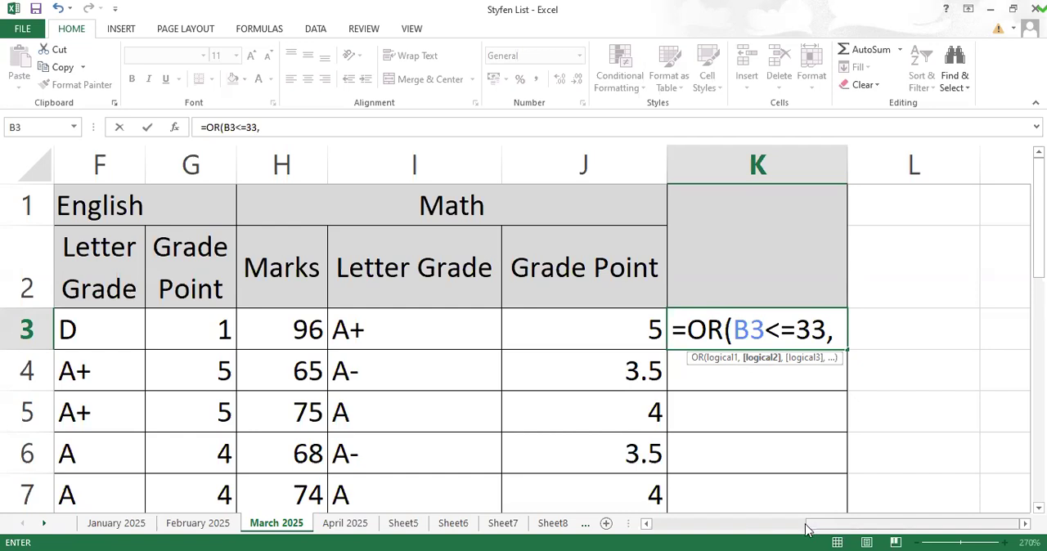
{"action": "left_click_drag", "start_coordinate": [806, 530], "coordinate": [795, 530]}
{"action": "left_click", "coordinate": [104, 335]}
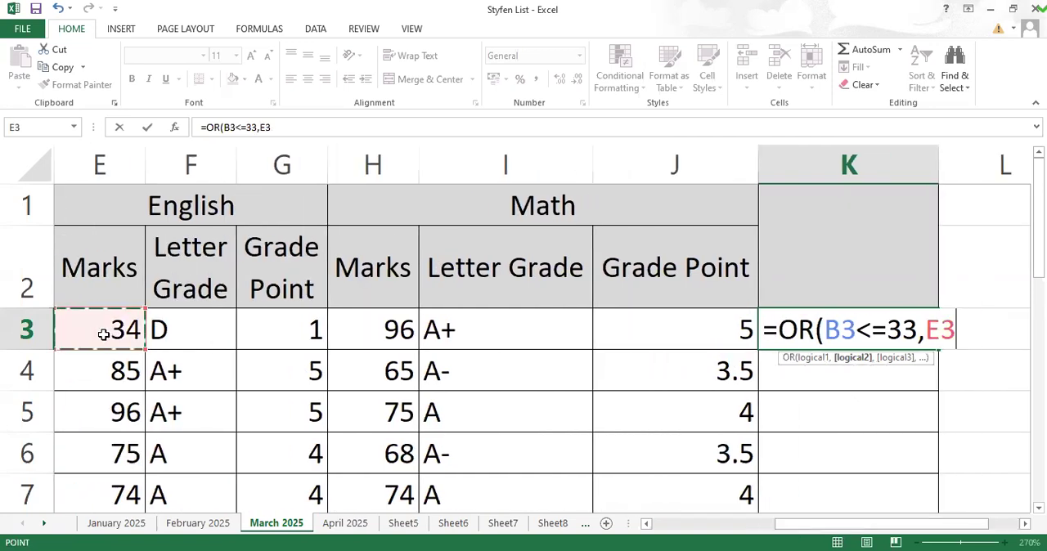
{"action": "type", "text": "<="}
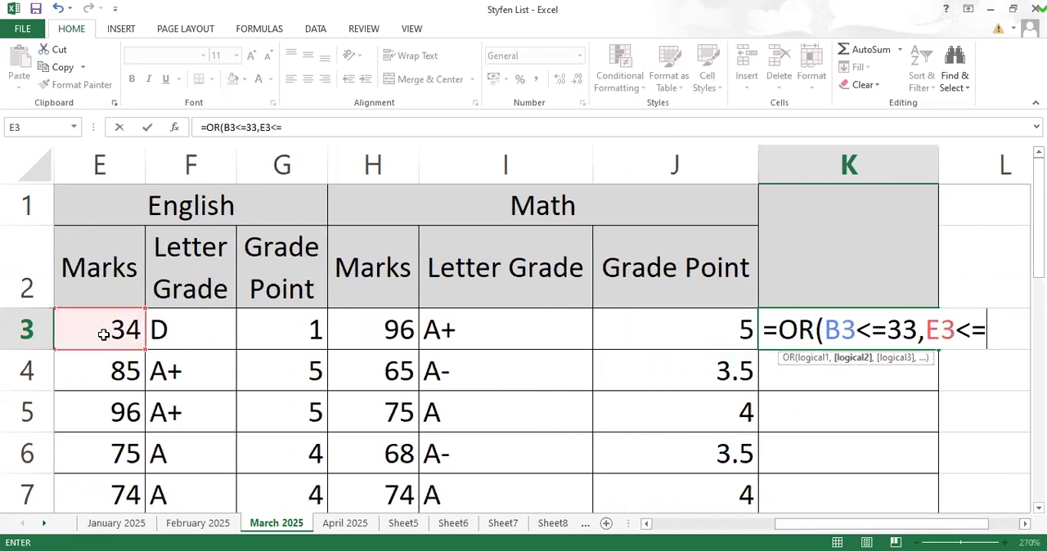
{"action": "type", "text": "33"}
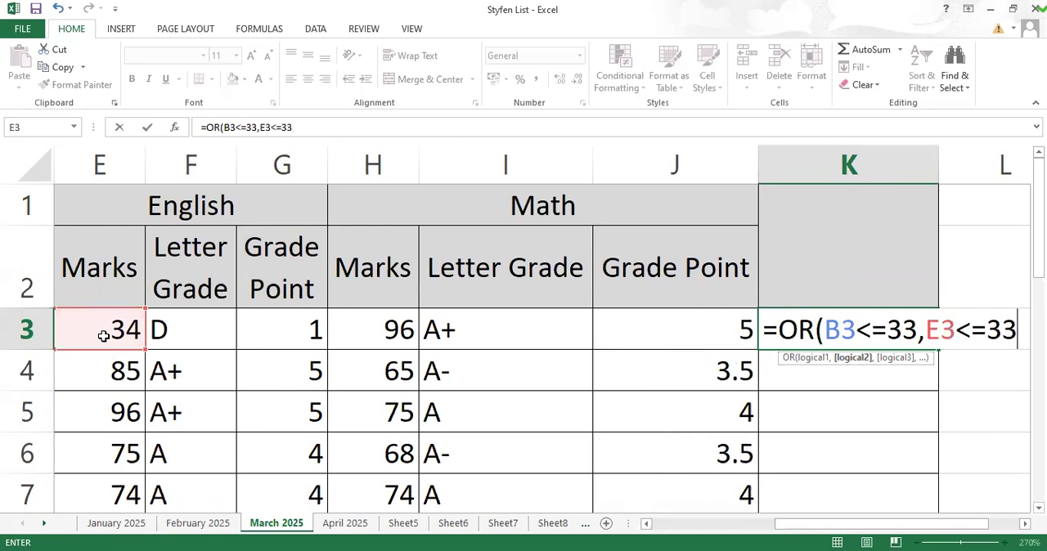
{"action": "type", "text": ","}
Step: Complete the OR formula in K3 with the Math condition H3<=33
{"action": "left_click", "coordinate": [378, 330]}
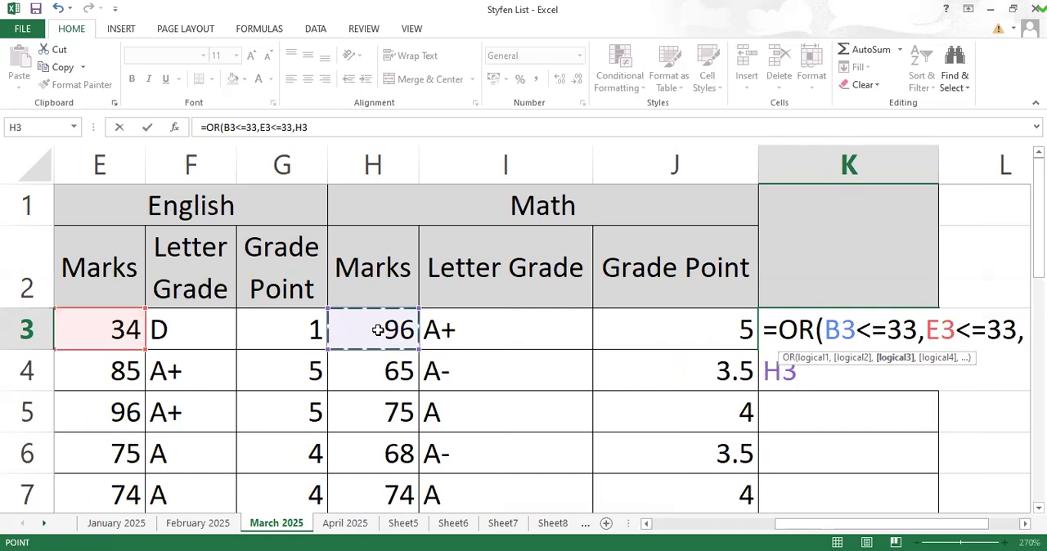
{"action": "type", "text": "<="}
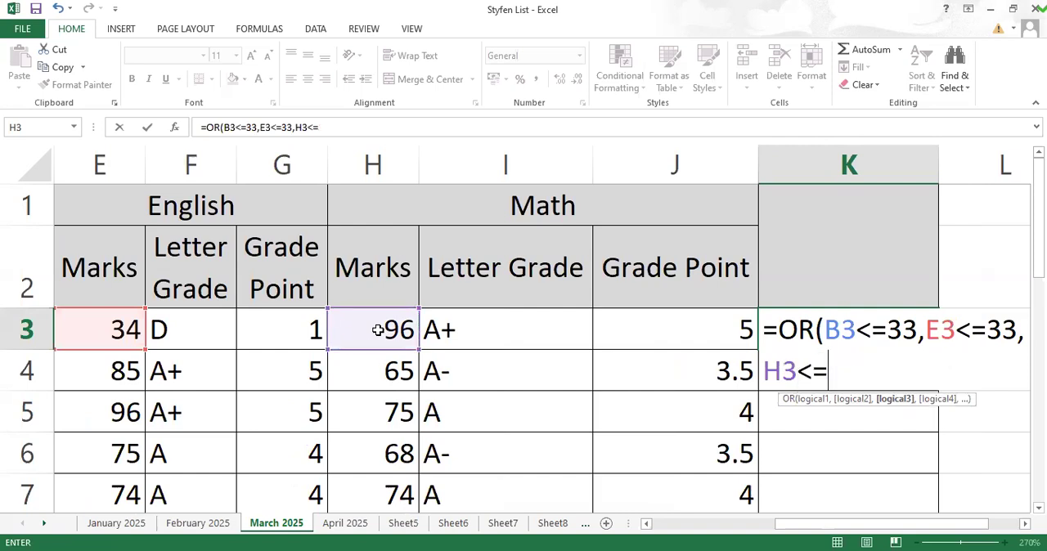
{"action": "type", "text": "33)"}
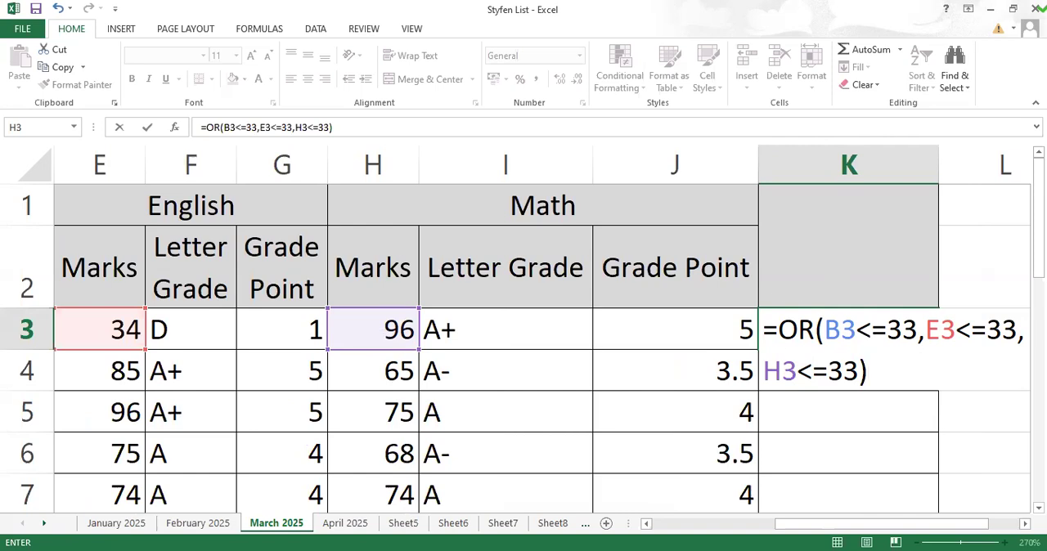
{"action": "key", "text": "Return"}
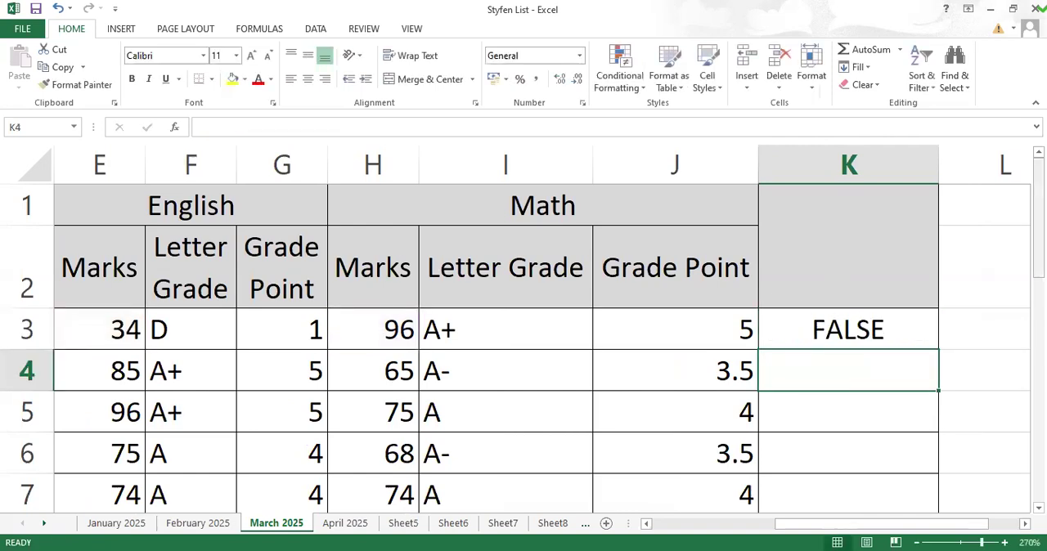
Step: Fill the OR formula from K3 down to K7 and check the result in K5 against that student's marks
{"action": "left_click", "coordinate": [867, 332]}
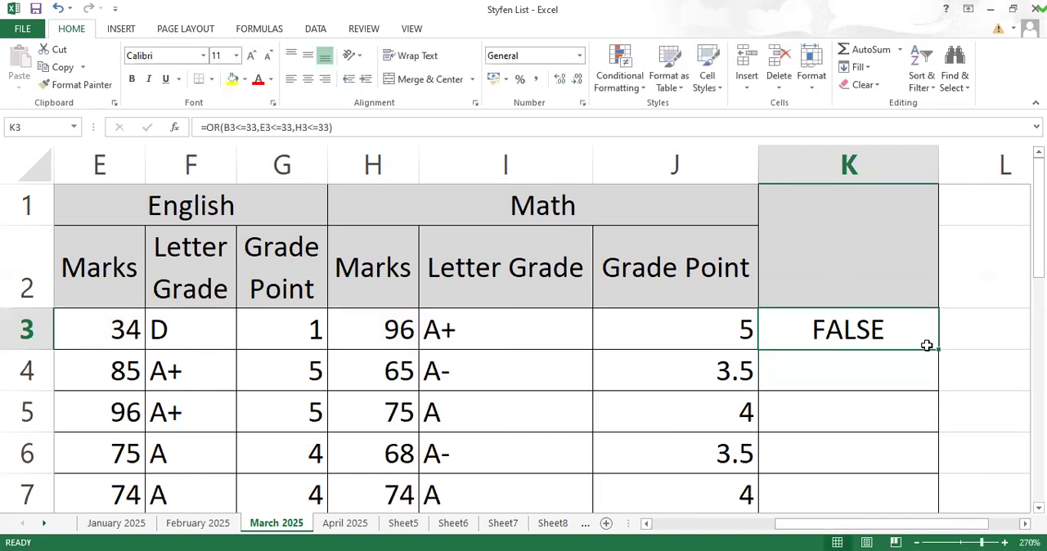
{"action": "double_click", "coordinate": [937, 349]}
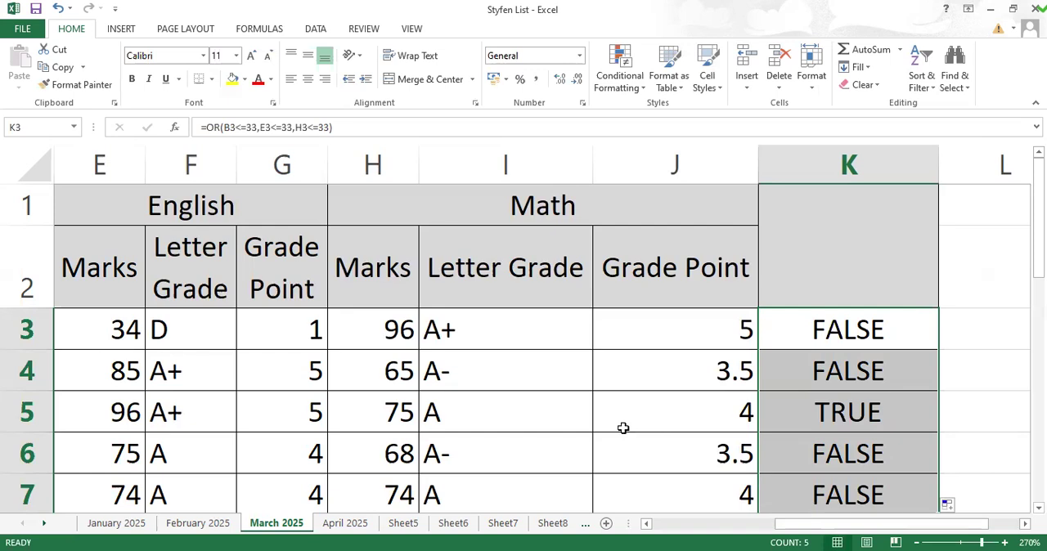
{"action": "left_click_drag", "start_coordinate": [836, 532], "coordinate": [707, 533]}
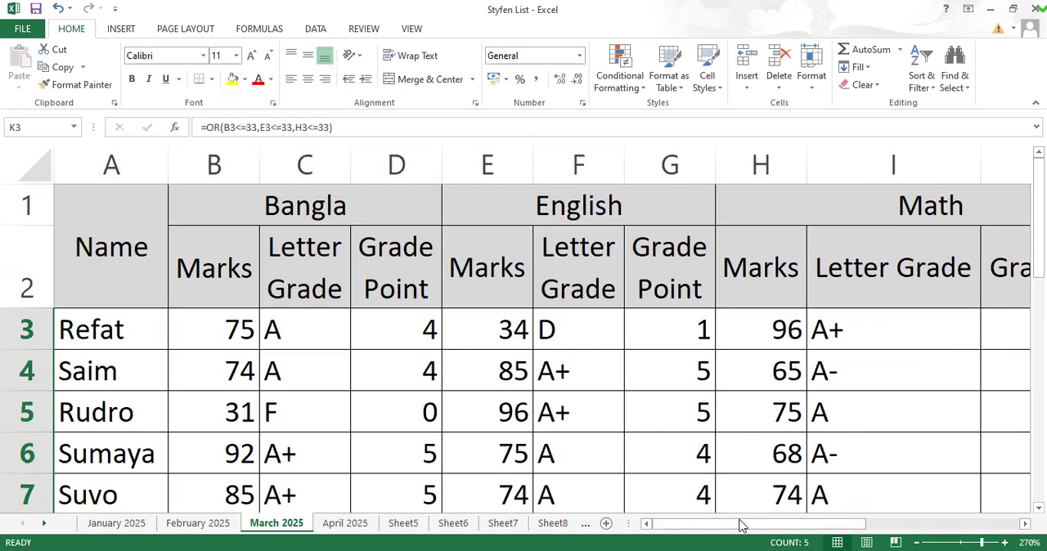
{"action": "left_click_drag", "start_coordinate": [741, 525], "coordinate": [903, 526]}
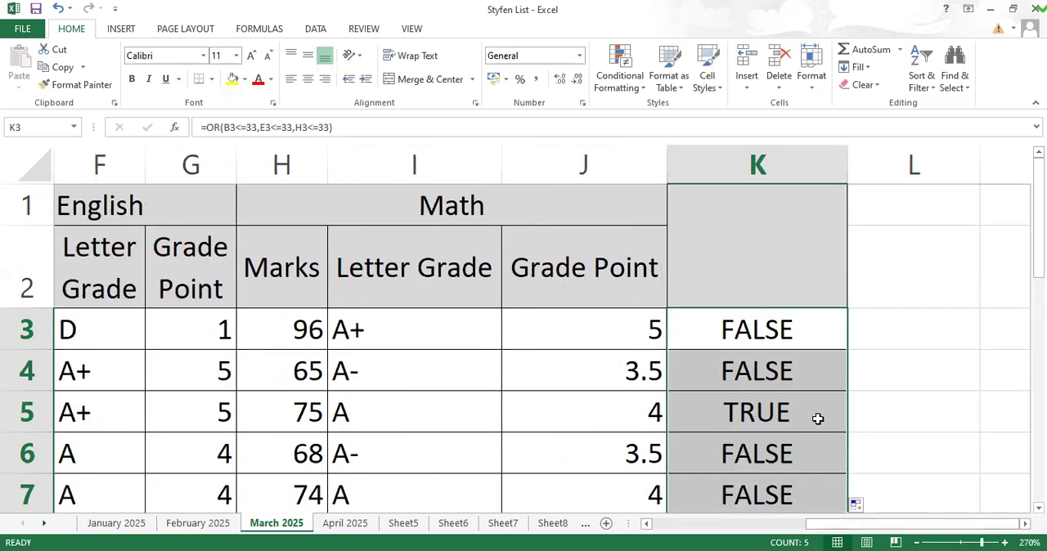
{"action": "left_click", "coordinate": [817, 418]}
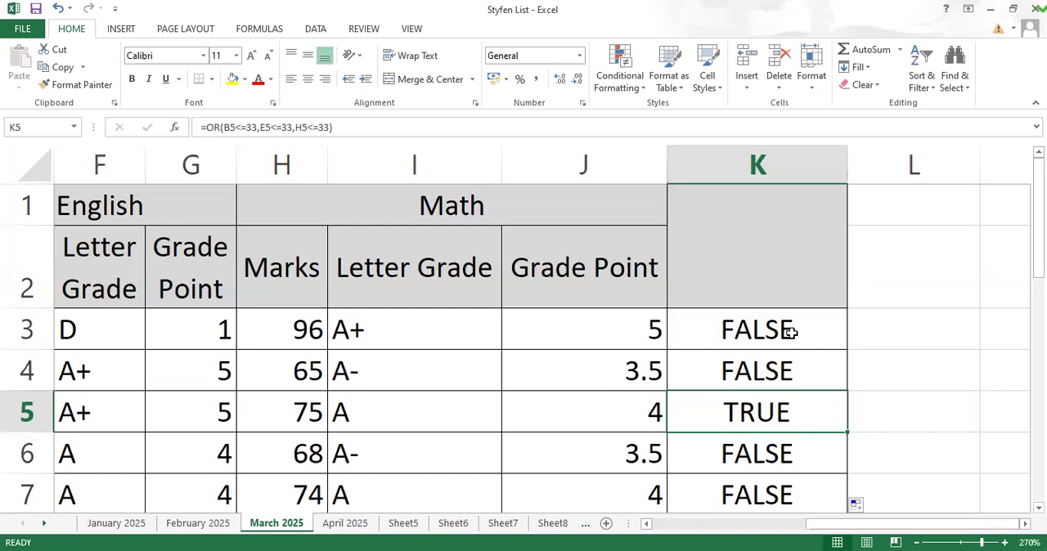
Step: Clear the OR results from K3 to K7
{"action": "left_click_drag", "start_coordinate": [790, 332], "coordinate": [773, 489]}
{"action": "key", "text": "Delete"}
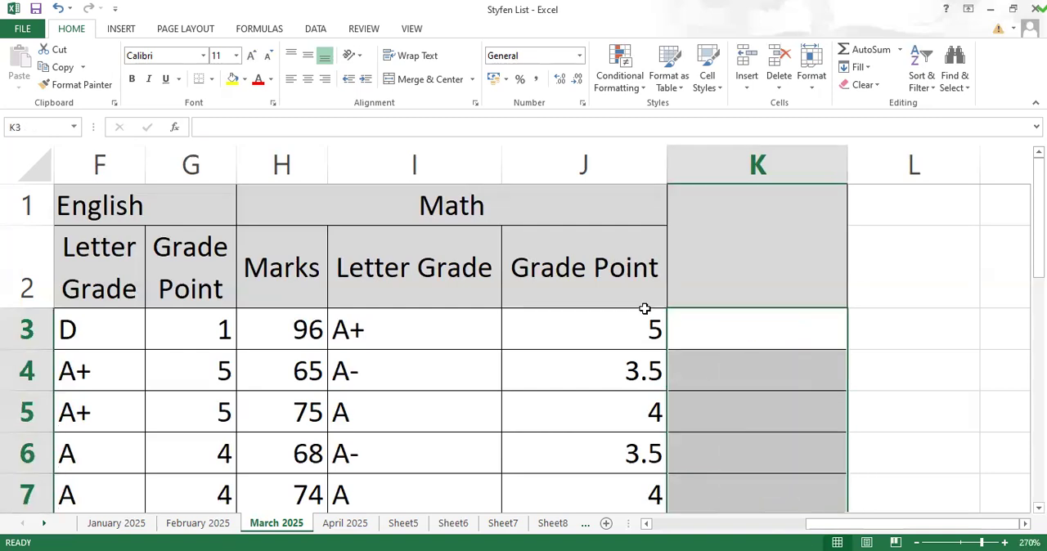
{"action": "left_click_drag", "start_coordinate": [704, 327], "coordinate": [730, 342]}
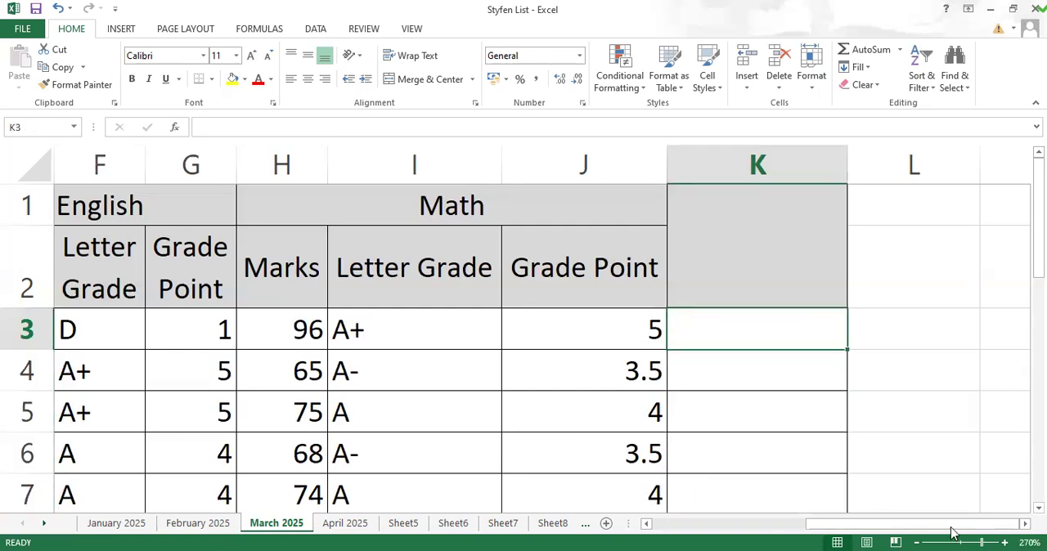
Step: Replace the Bangla mark in B4 with the text Absent
{"action": "left_click_drag", "start_coordinate": [847, 528], "coordinate": [756, 528]}
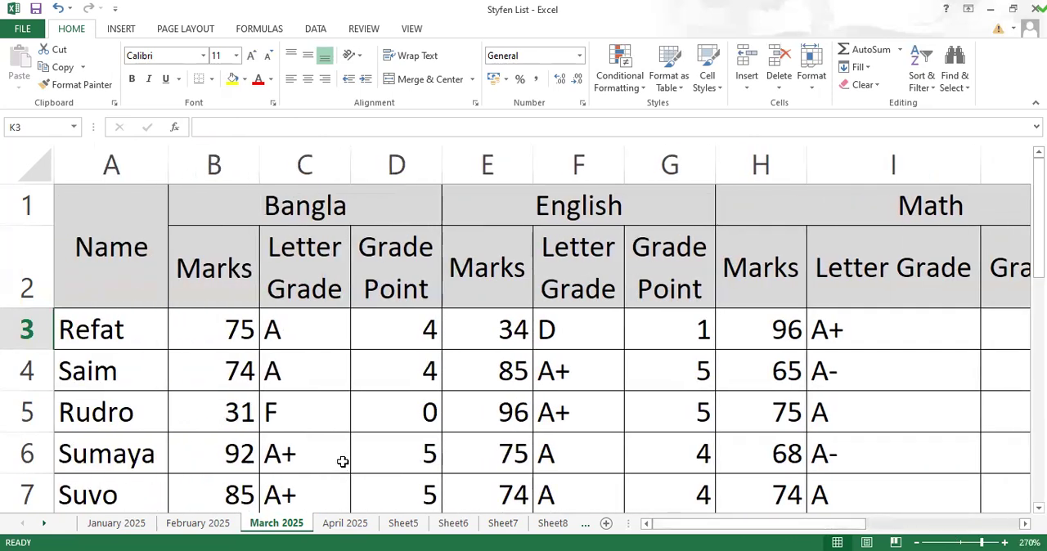
{"action": "left_click", "coordinate": [233, 375]}
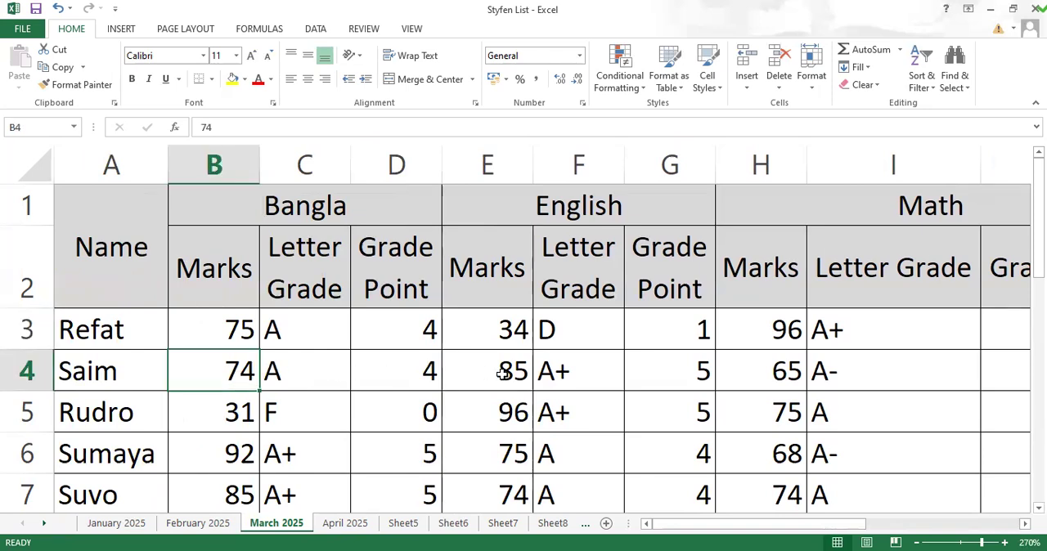
{"action": "type", "text": "A"}
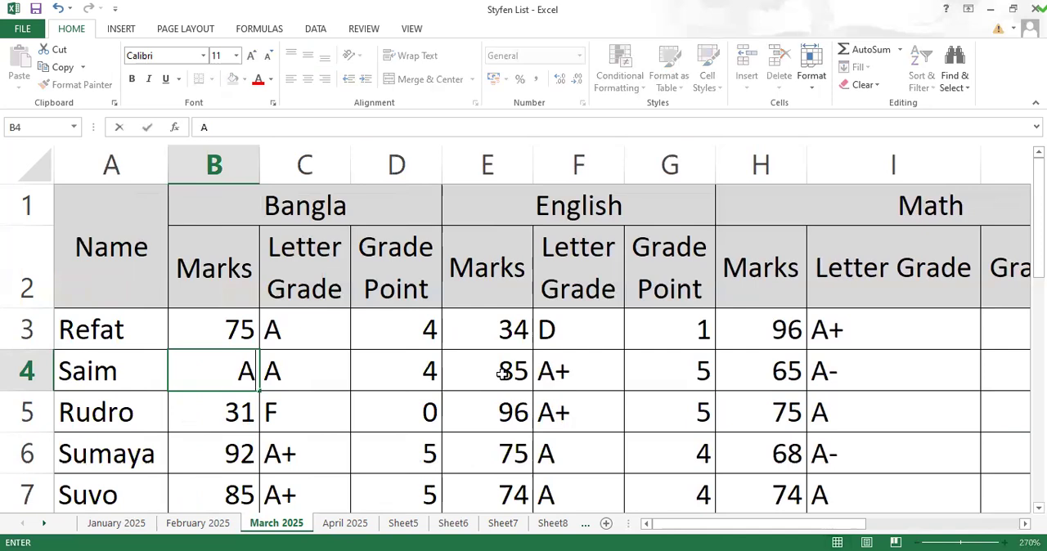
{"action": "type", "text": "bs"}
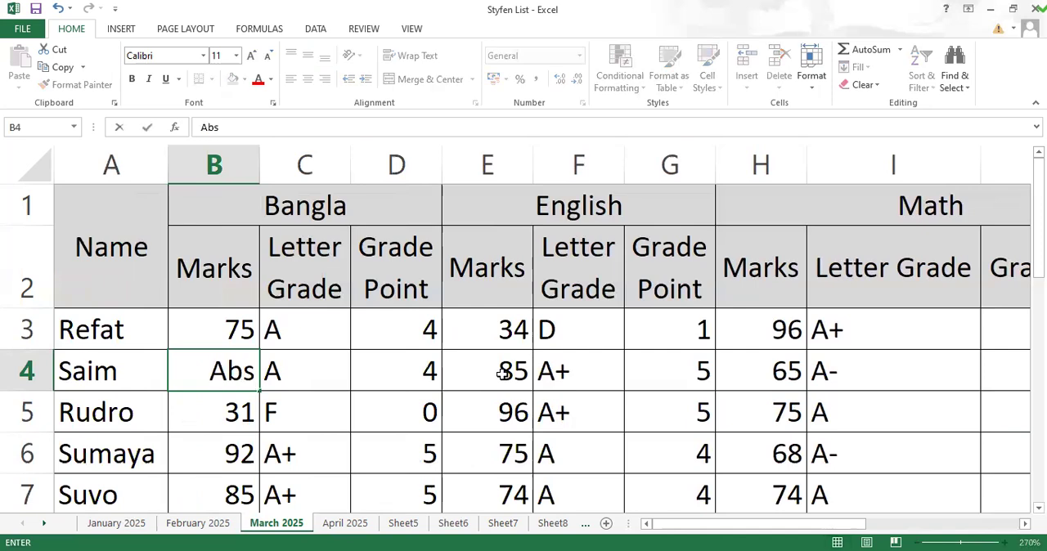
{"action": "type", "text": "ent"}
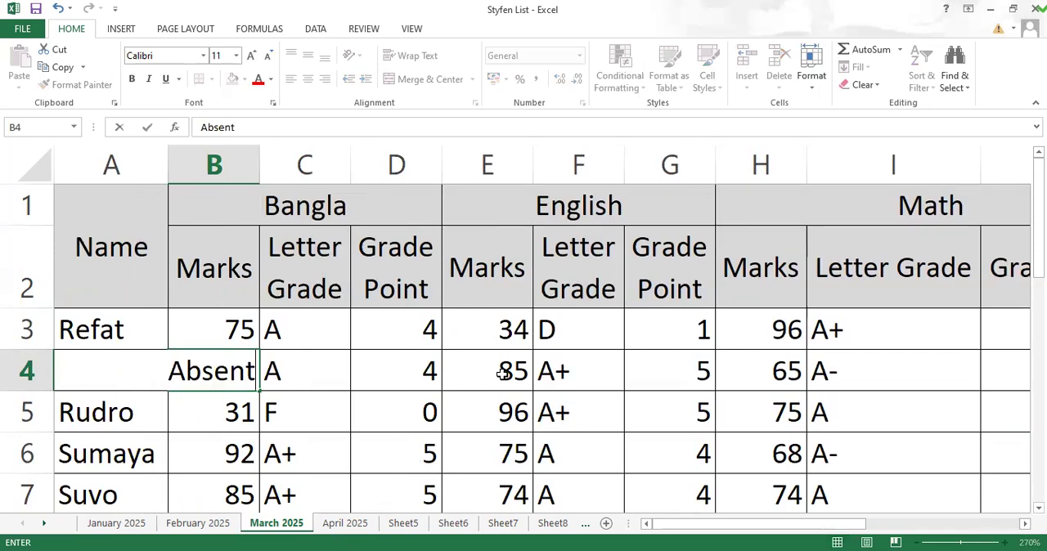
{"action": "left_click", "coordinate": [480, 413]}
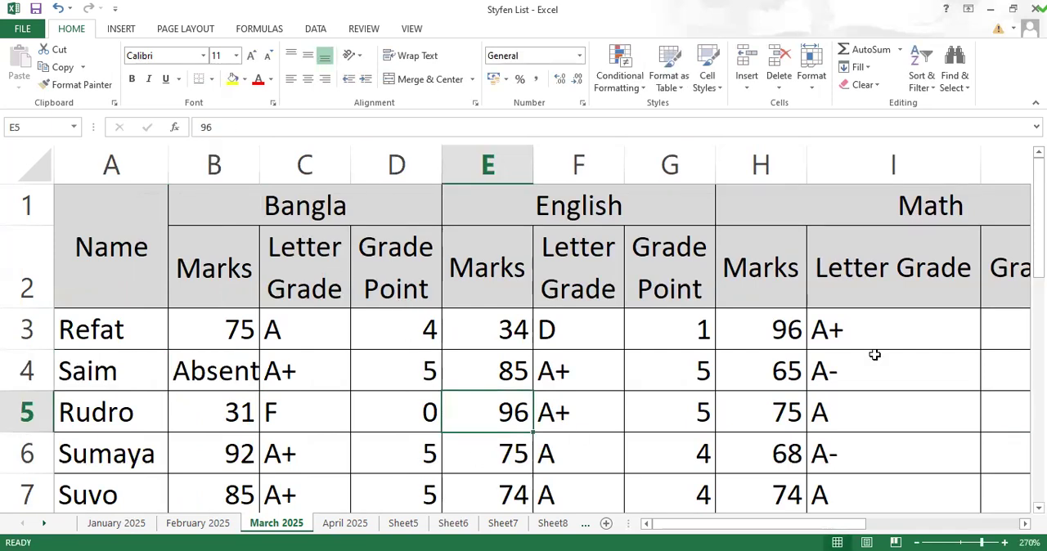
Step: Compare the Absent entry in B4 with the letter grade and its nested IF formula in C4
{"action": "left_click", "coordinate": [319, 373]}
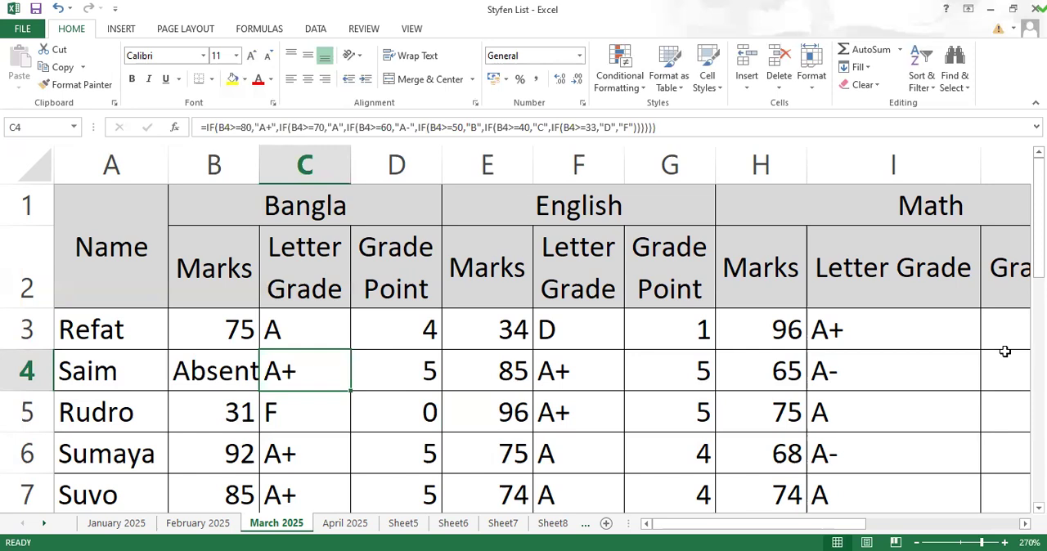
{"action": "left_click", "coordinate": [217, 368]}
{"action": "left_click", "coordinate": [298, 374]}
Step: Start an OR formula in K3 with the condition B3="Absent" for the Bangla mark
{"action": "left_click_drag", "start_coordinate": [733, 531], "coordinate": [824, 528]}
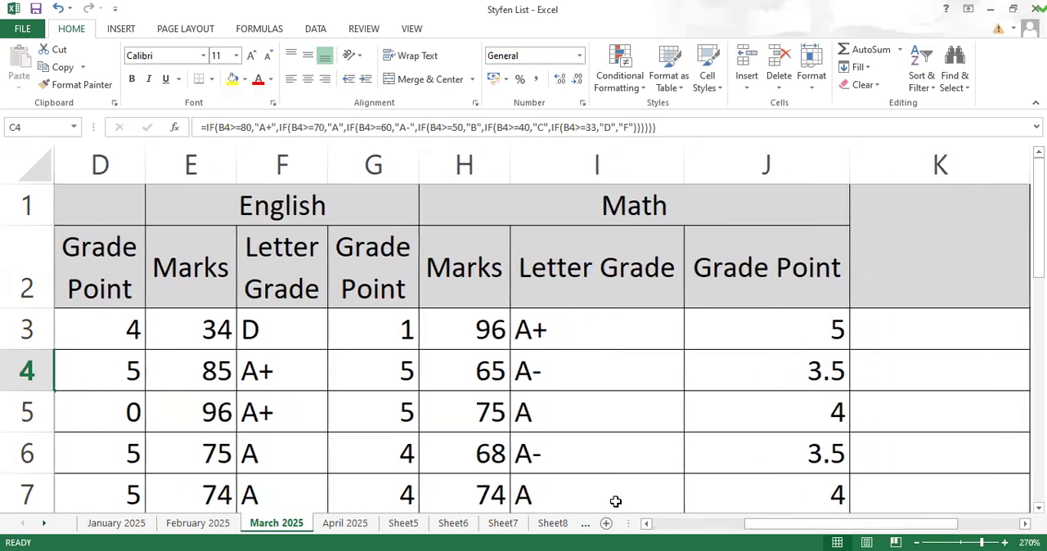
{"action": "left_click", "coordinate": [831, 530]}
{"action": "left_click", "coordinate": [929, 322]}
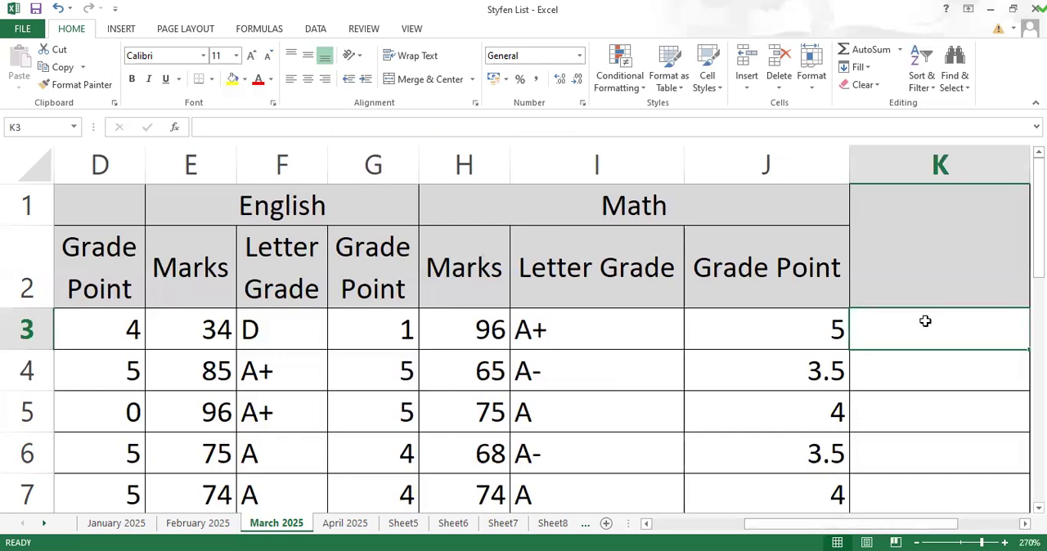
{"action": "type", "text": "="}
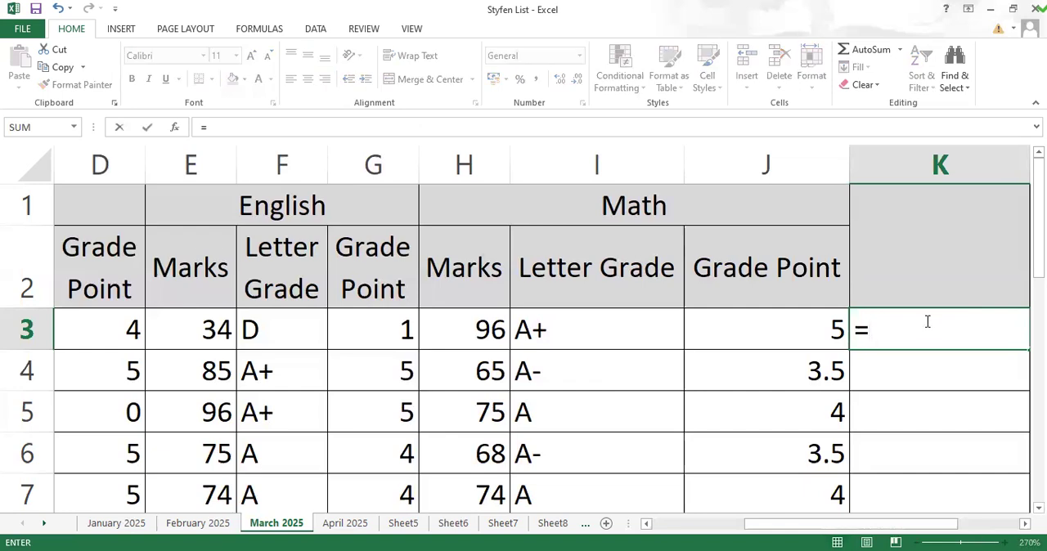
{"action": "type", "text": "o"}
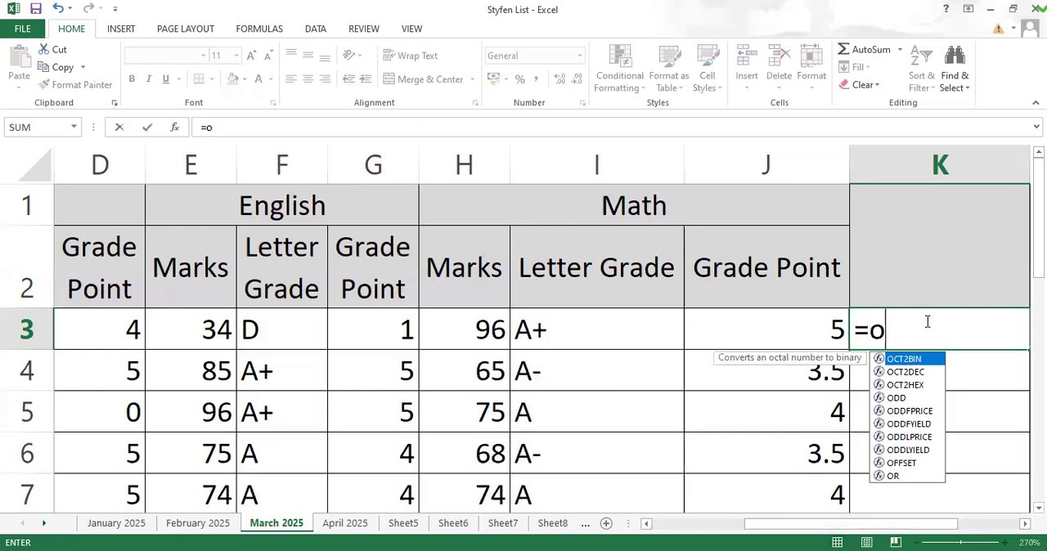
{"action": "type", "text": "r("}
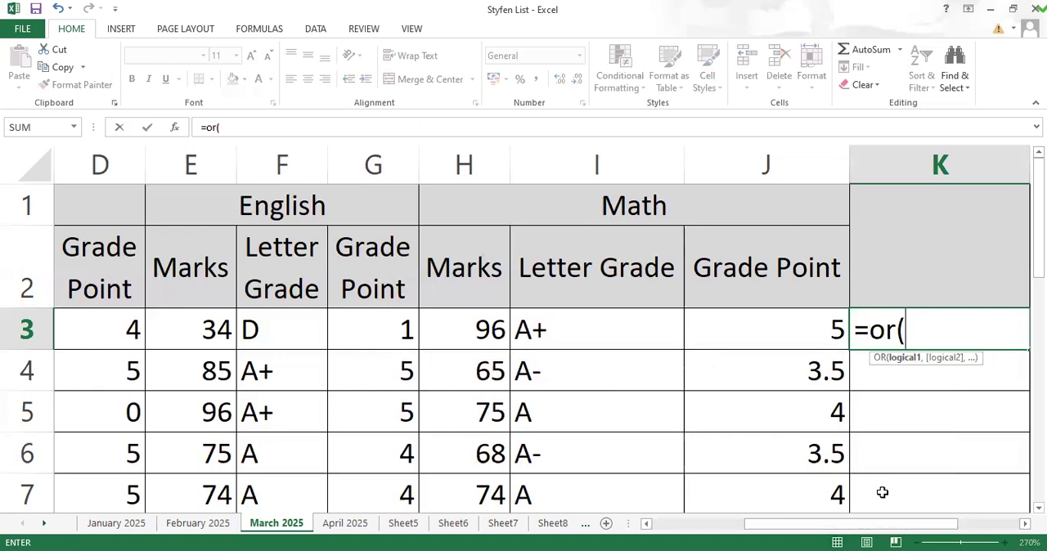
{"action": "scroll", "coordinate": [641, 477], "scroll_direction": "left", "scroll_amount": 3}
{"action": "left_click", "coordinate": [213, 328]}
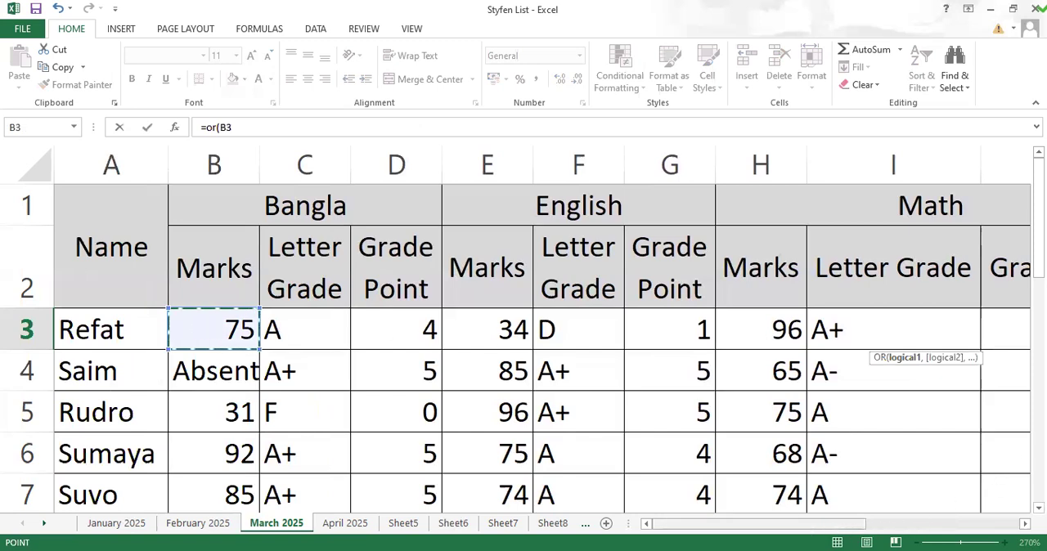
{"action": "scroll", "coordinate": [540, 327], "scroll_direction": "right", "scroll_amount": 3}
{"action": "type", "text": "=\"A"}
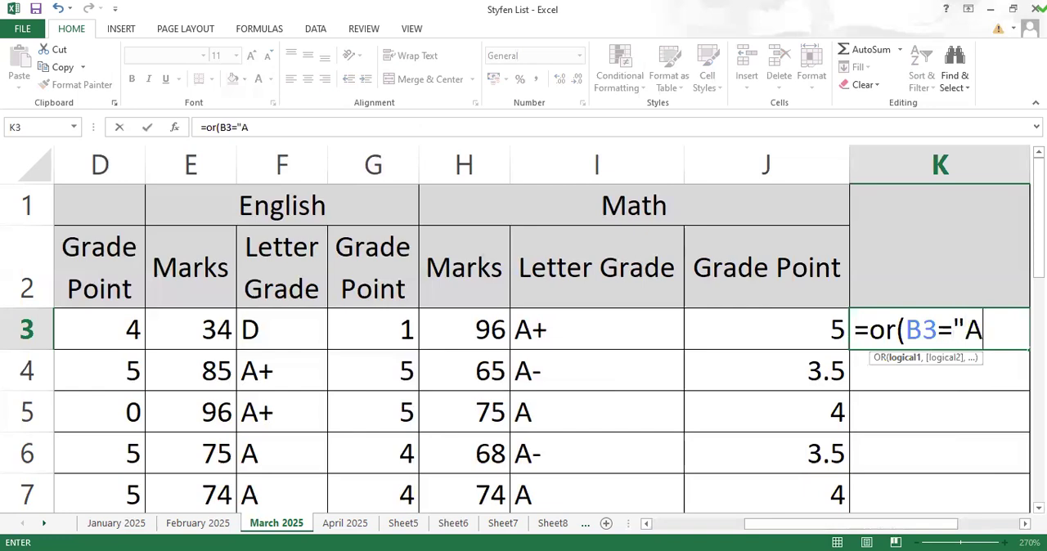
{"action": "type", "text": "bse"}
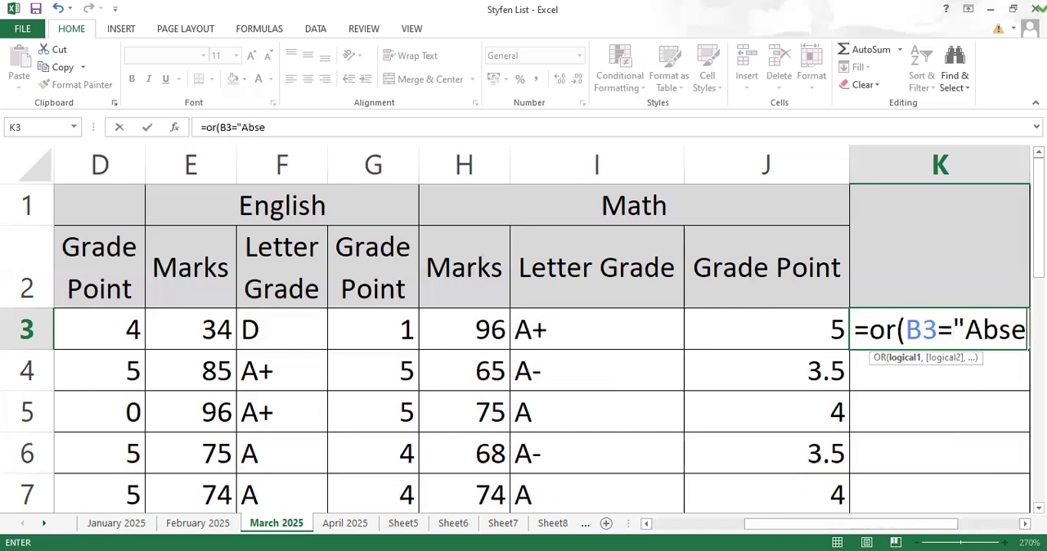
{"action": "type", "text": "nt\""}
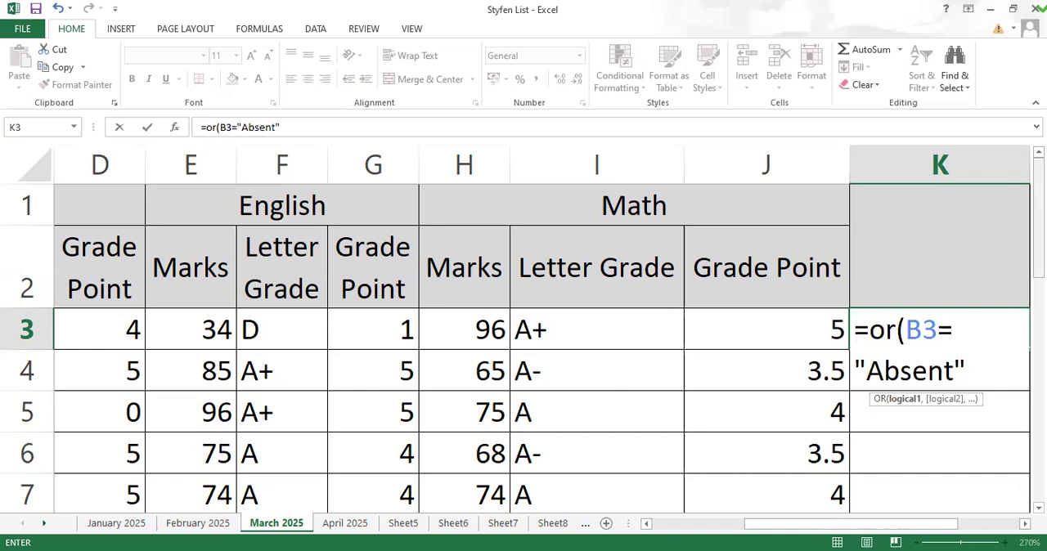
Step: Add E3="absent" as the second condition of the OR formula in K3, for the English mark
{"action": "type", "text": ","}
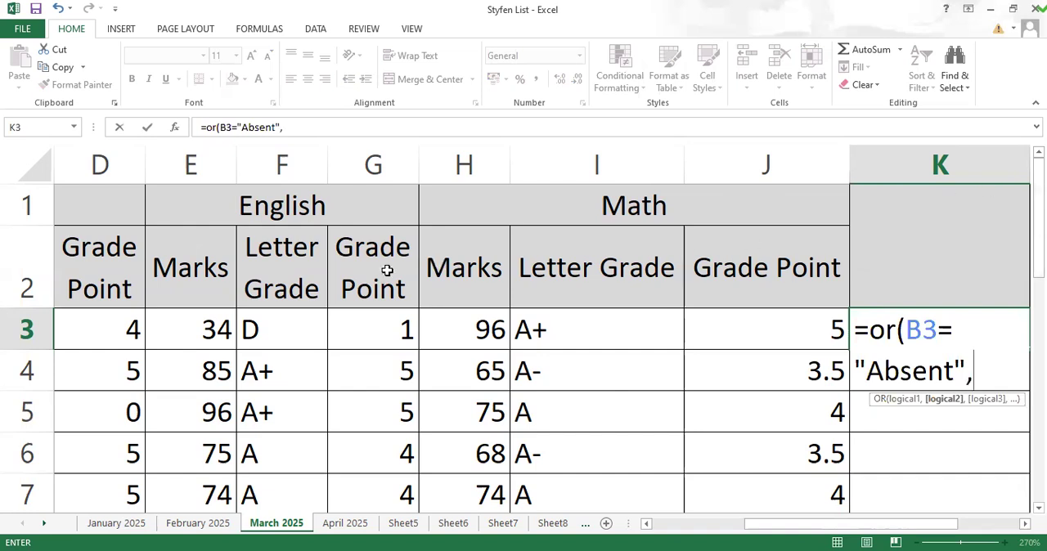
{"action": "left_click", "coordinate": [195, 325]}
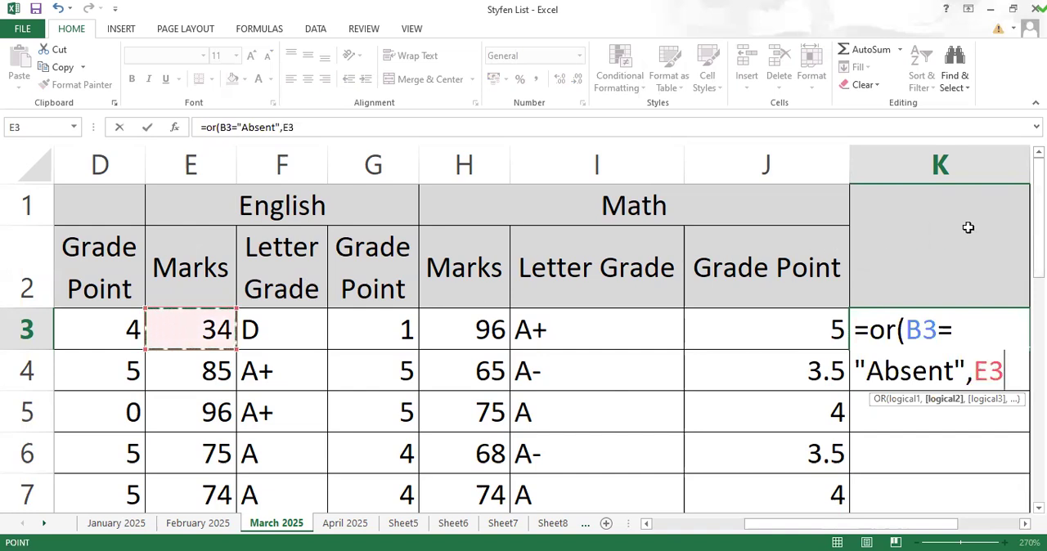
{"action": "type", "text": "="}
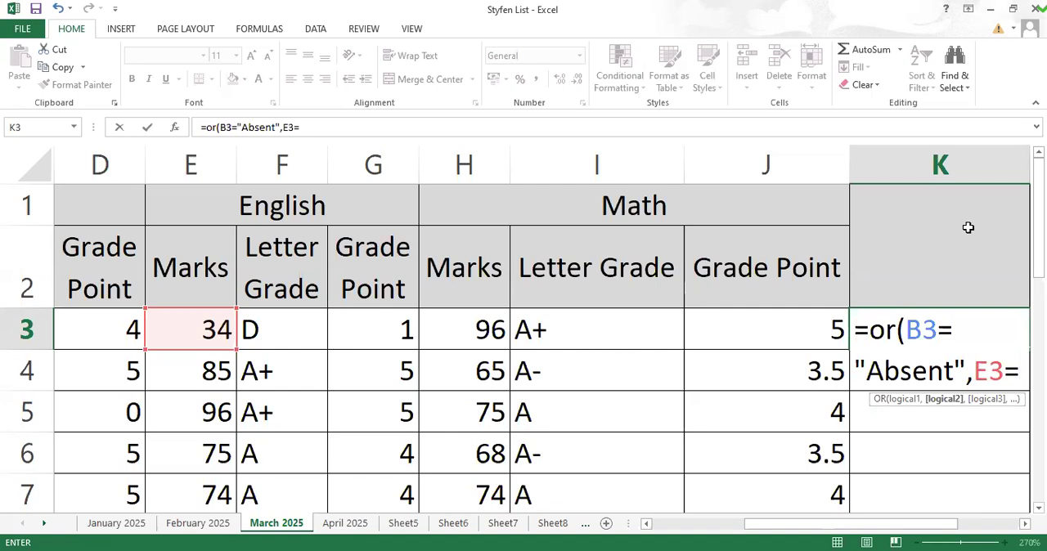
{"action": "left_click_drag", "start_coordinate": [966, 372], "coordinate": [858, 369]}
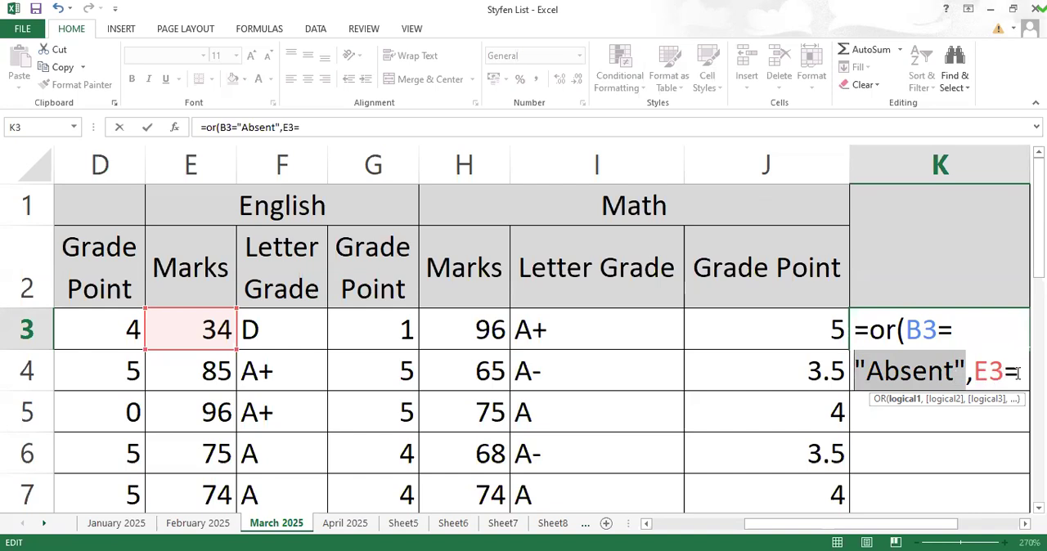
{"action": "key", "text": "End"}
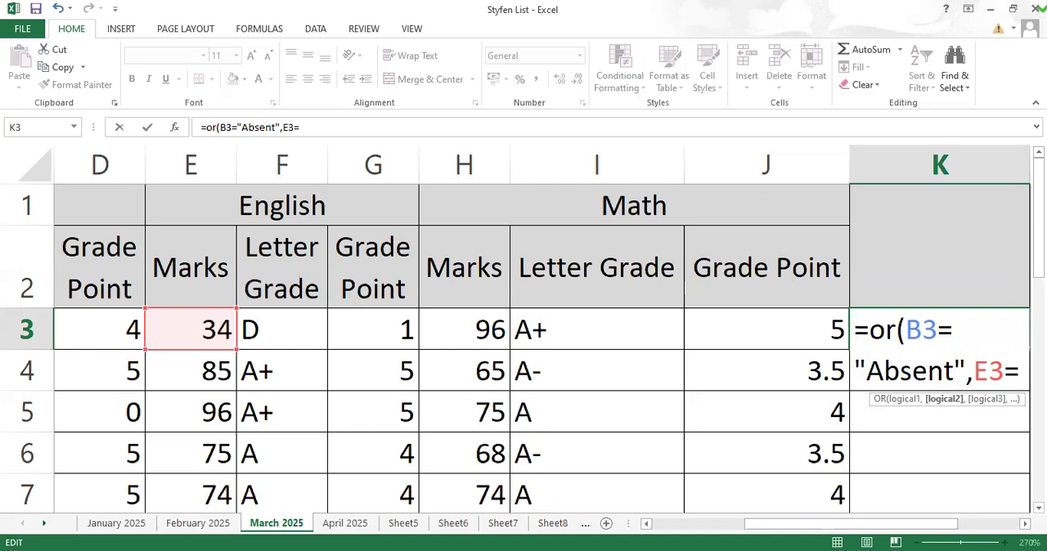
{"action": "type", "text": "\""}
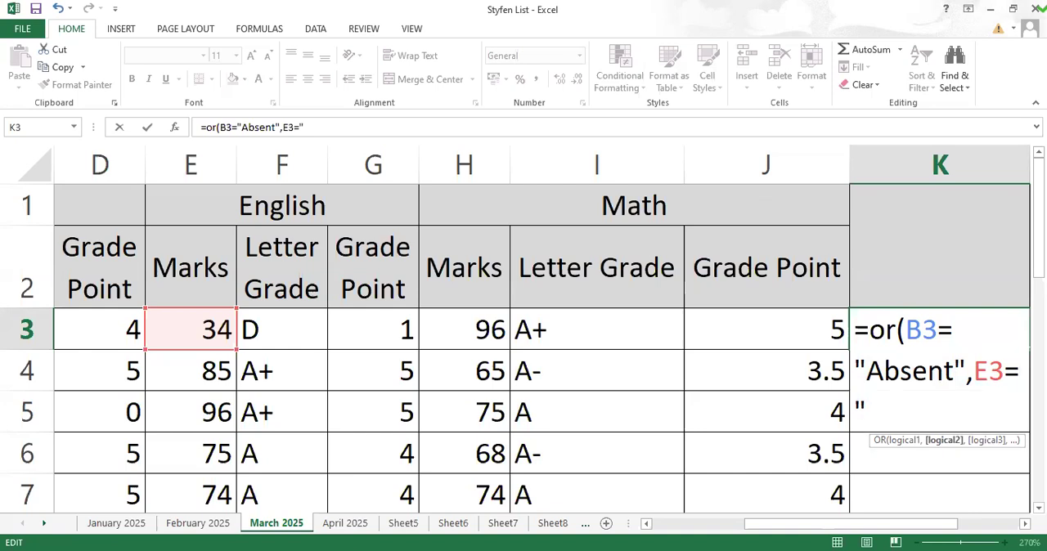
{"action": "type", "text": "absent"}
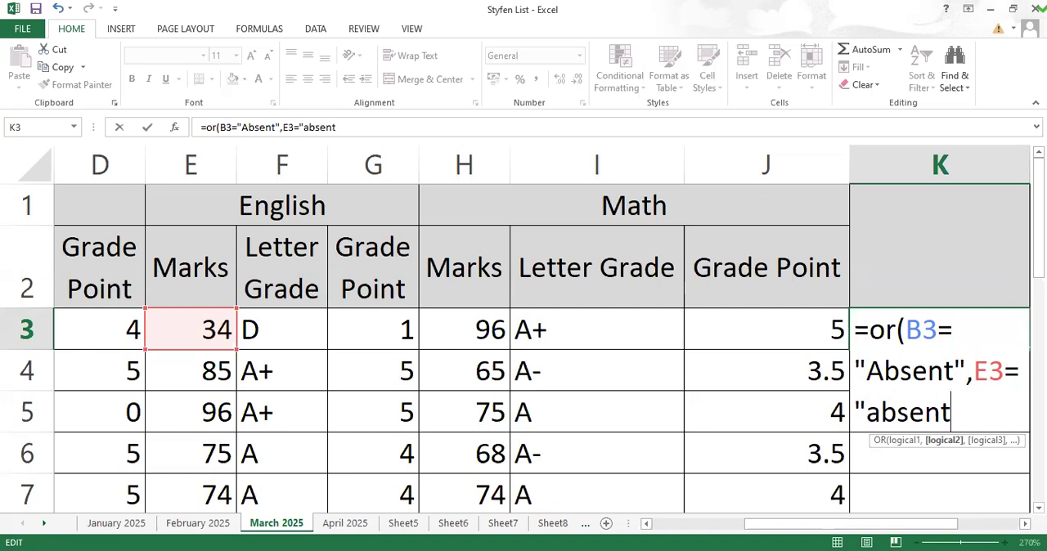
{"action": "type", "text": "\","}
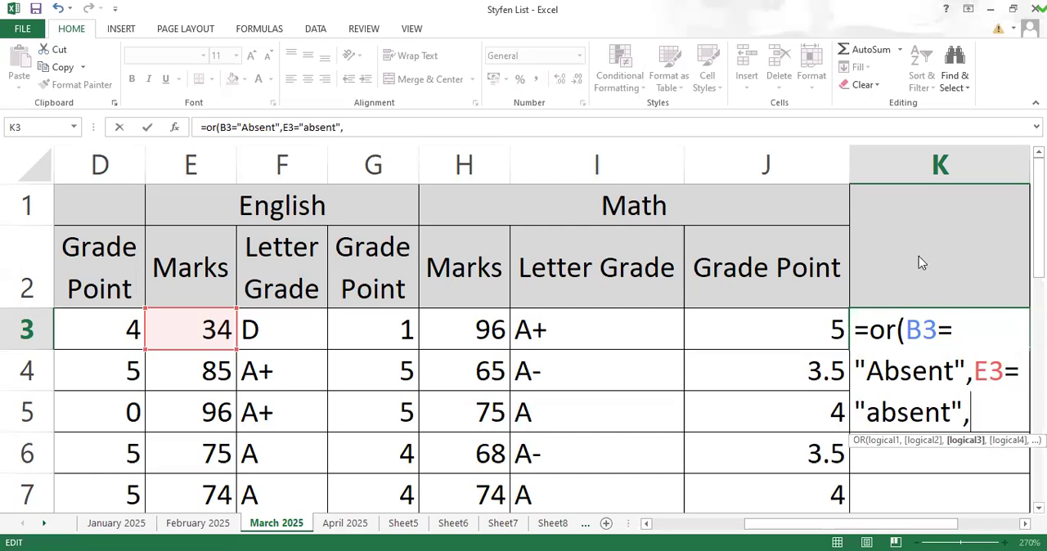
Step: Add H3="absent" as the third condition for the Math mark and complete the OR formula in K3
{"action": "key", "text": "Menu"}
{"action": "key", "text": "Escape"}
{"action": "left_click", "coordinate": [471, 329]}
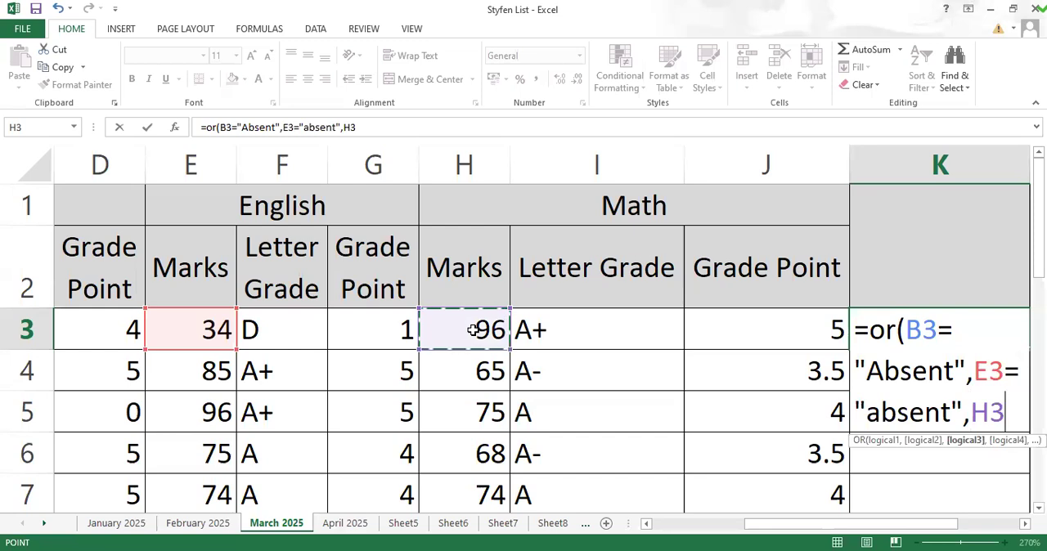
{"action": "type", "text": "=\""}
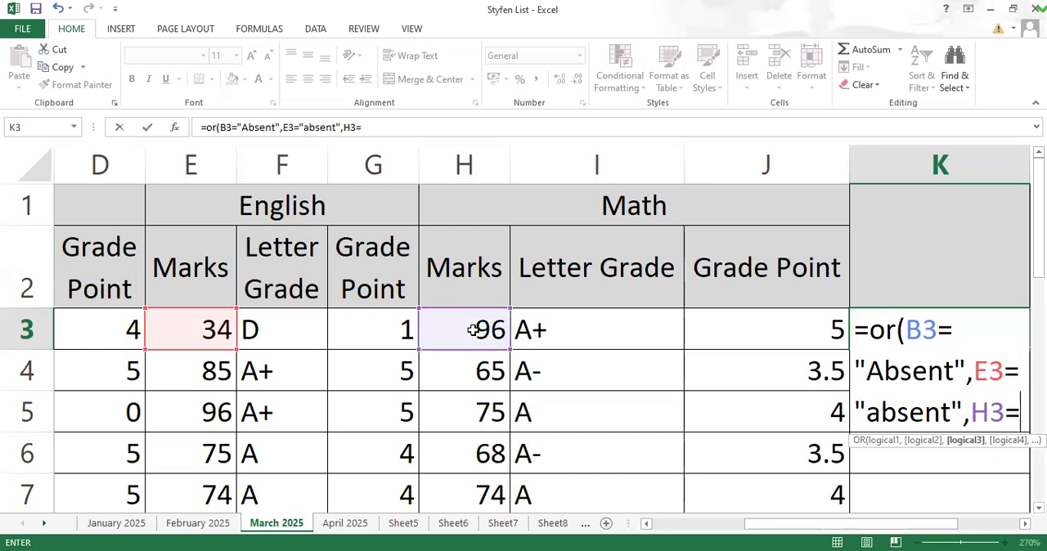
{"action": "type", "text": "a"}
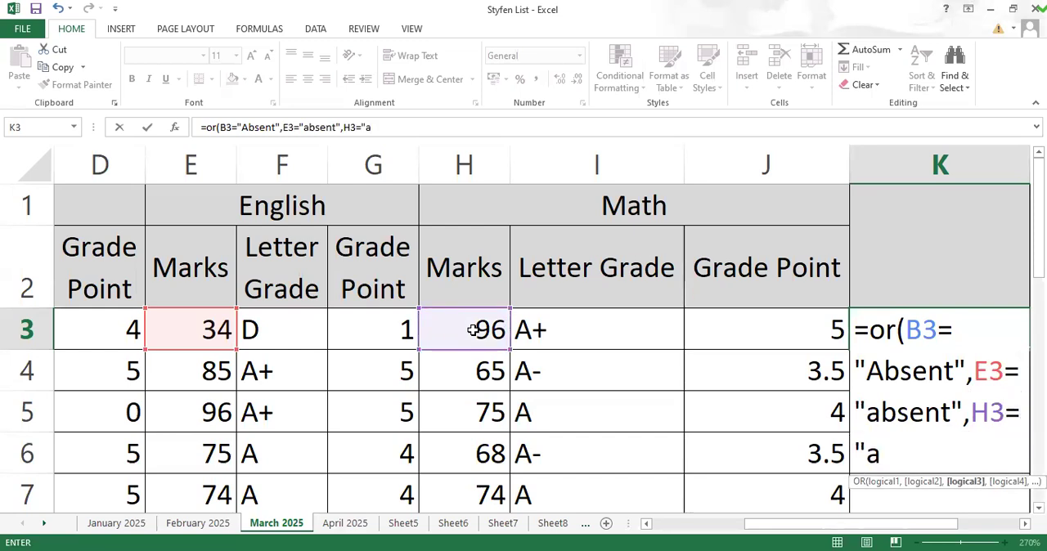
{"action": "type", "text": "bsent"}
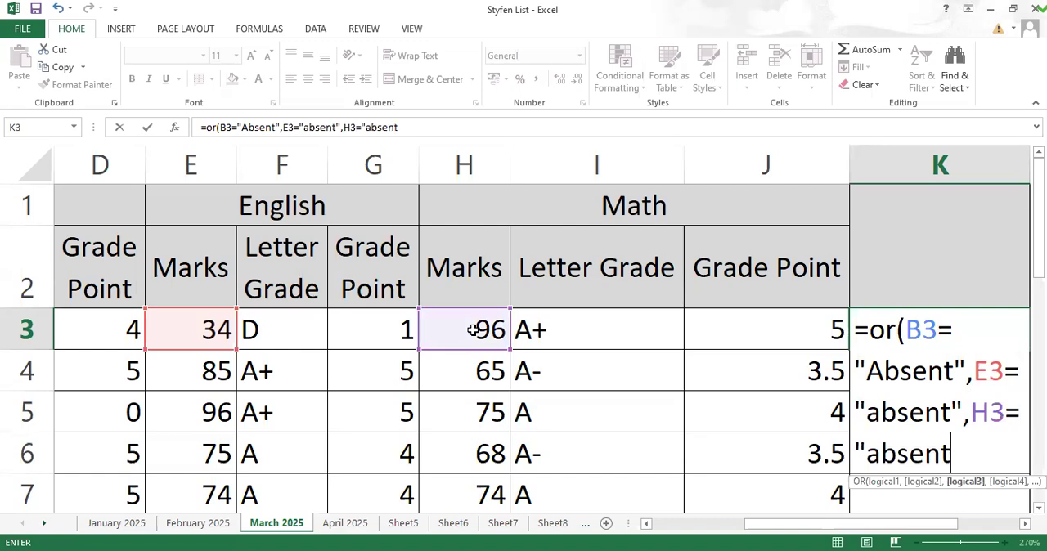
{"action": "type", "text": "\")"}
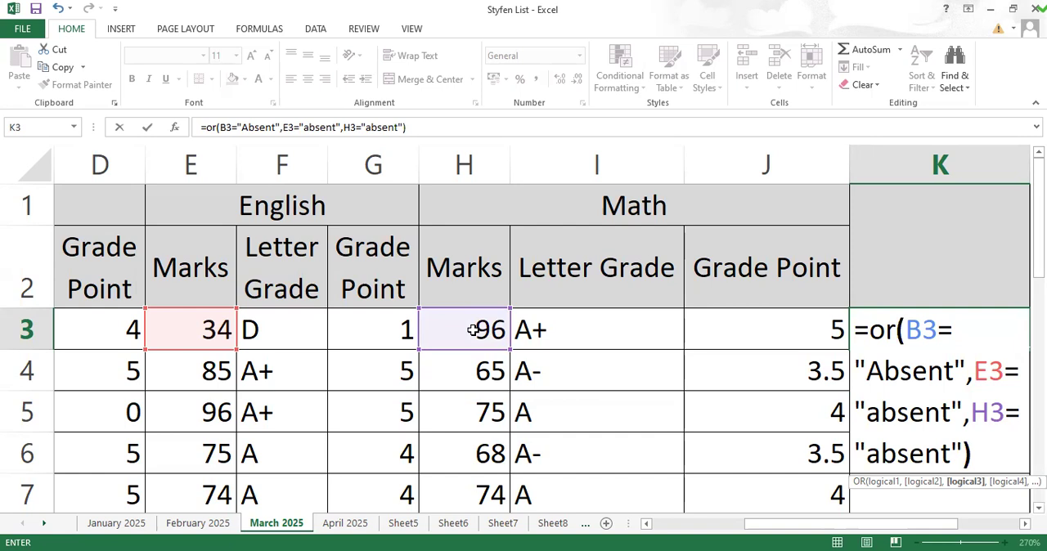
{"action": "key", "text": "Return"}
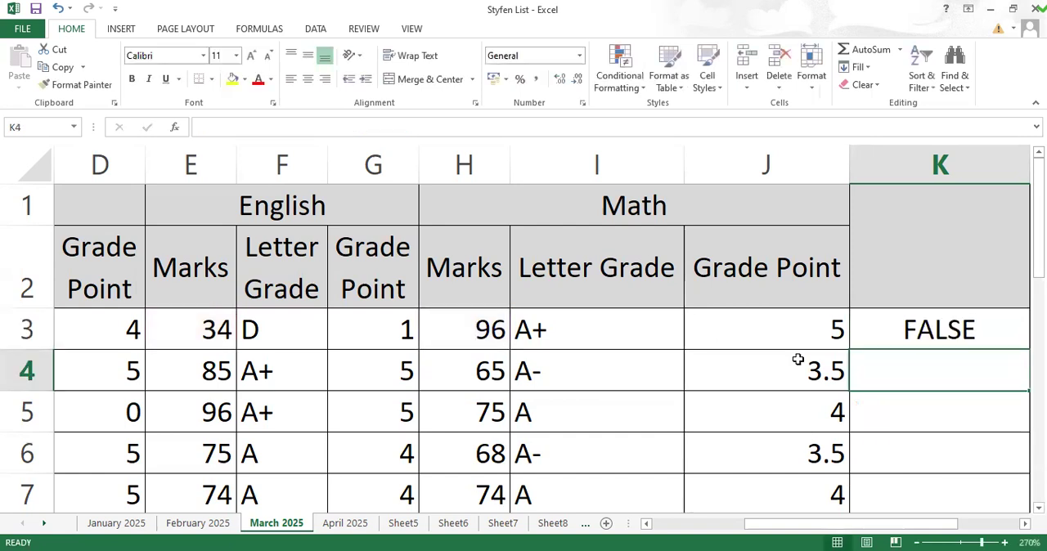
Step: Fill the OR formula from K3 down to K7 and compare the result in K4 with the marks in row 4
{"action": "left_click", "coordinate": [910, 323]}
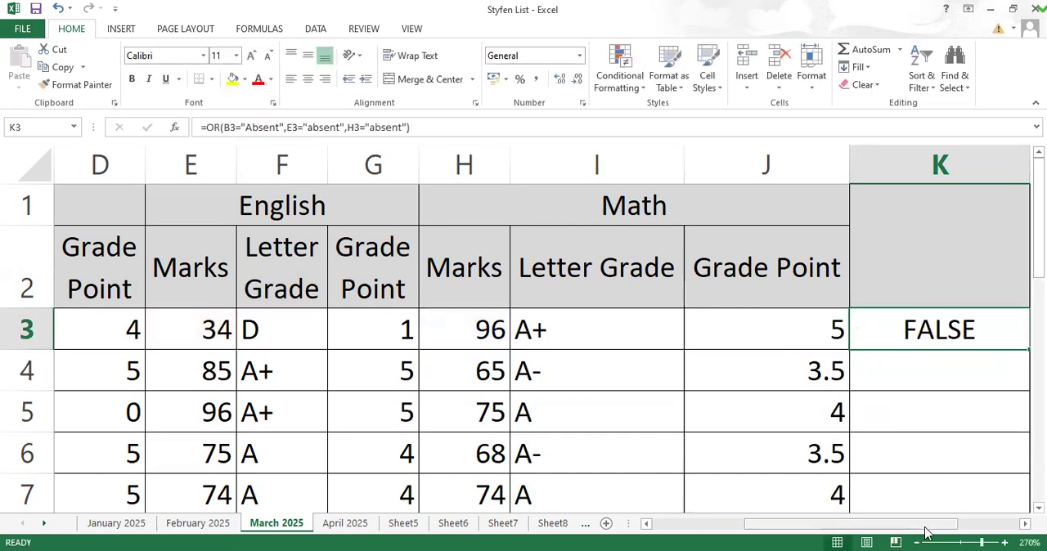
{"action": "left_click_drag", "start_coordinate": [926, 533], "coordinate": [958, 532]}
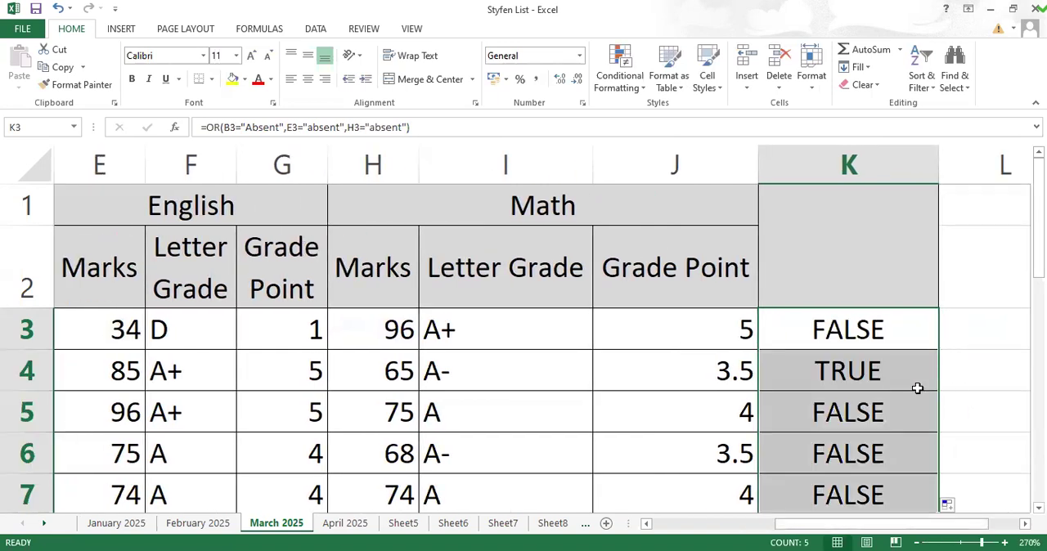
{"action": "left_click", "coordinate": [864, 370]}
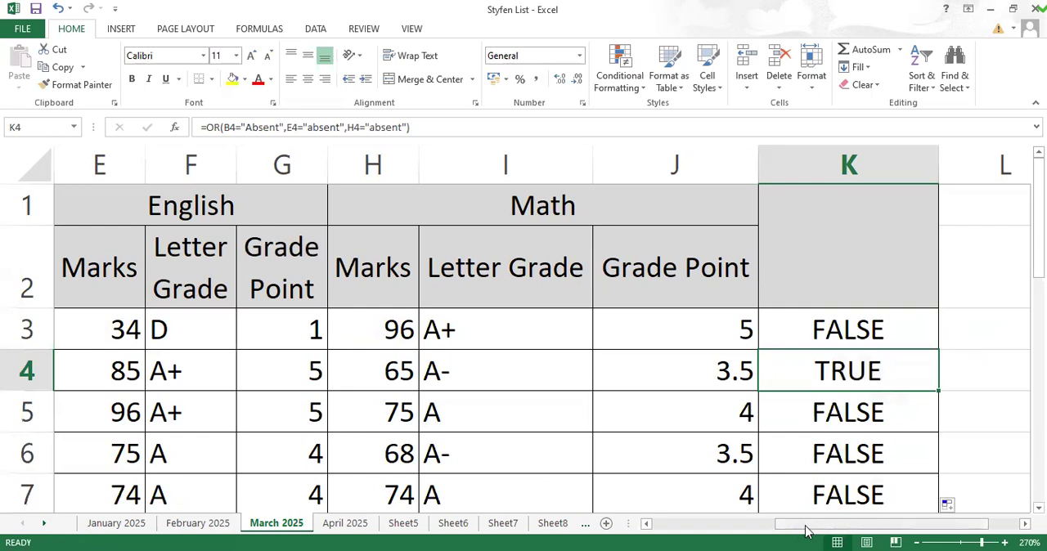
{"action": "left_click", "coordinate": [687, 527]}
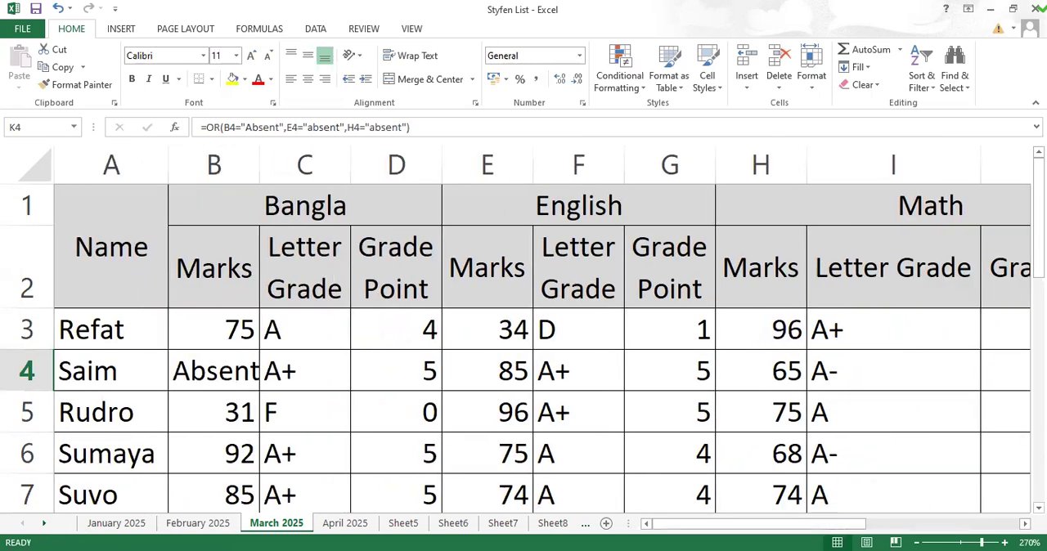
{"action": "left_click", "coordinate": [974, 523]}
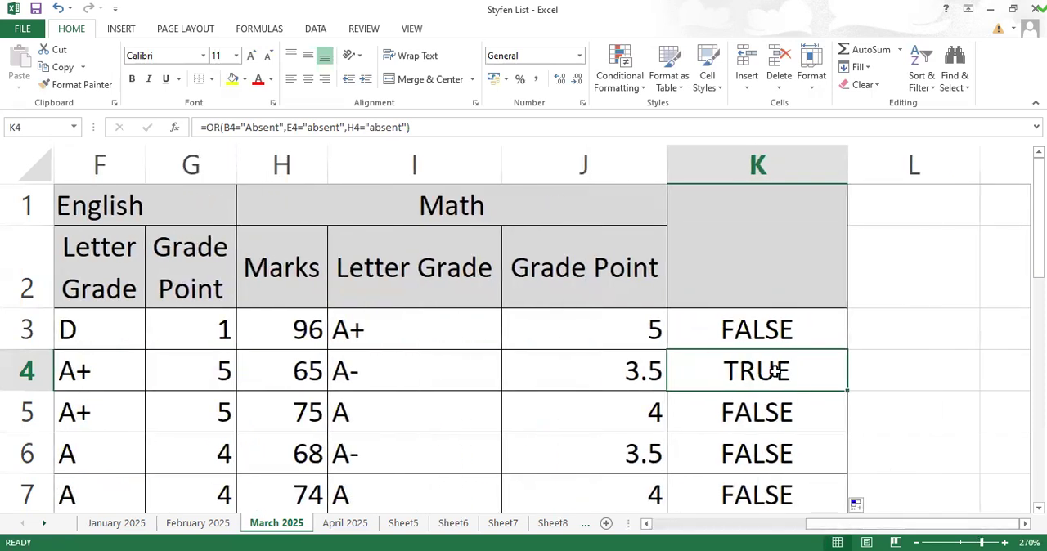
Step: Change the function in K3's formula to AND, fill it down to K7 and check the result in K4
{"action": "left_click", "coordinate": [769, 327]}
{"action": "double_click", "coordinate": [766, 329]}
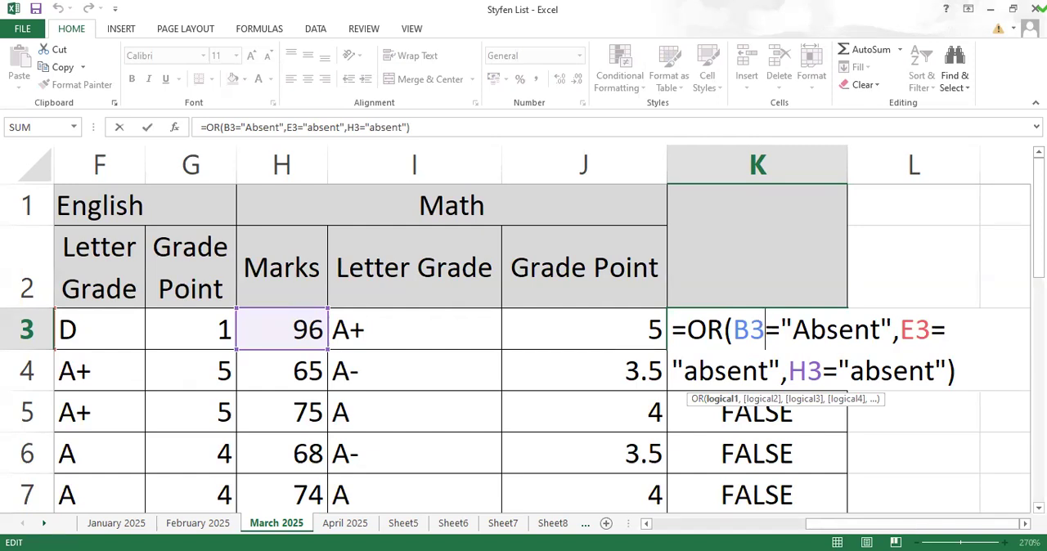
{"action": "left_click", "coordinate": [723, 338]}
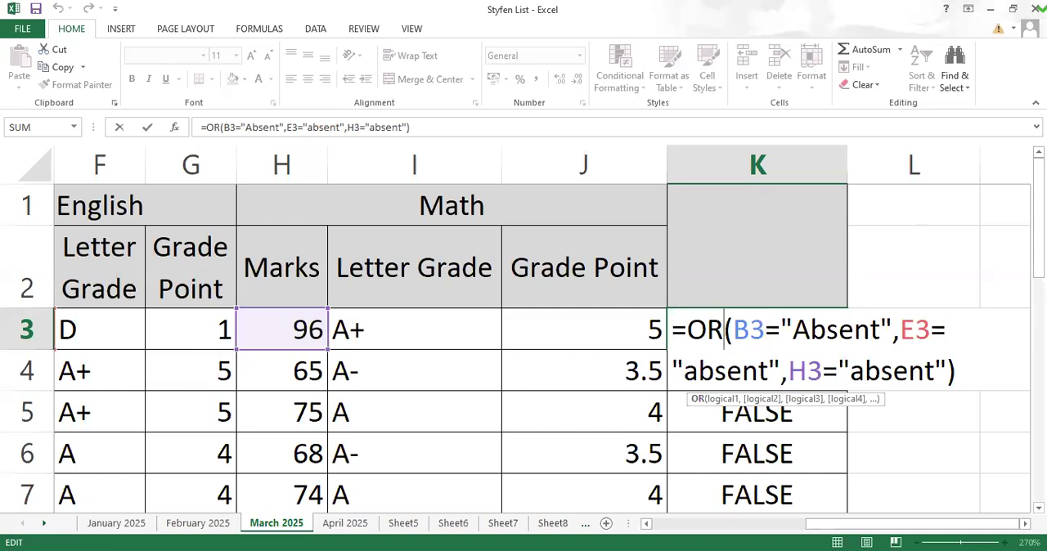
{"action": "key", "text": "BackSpace"}
{"action": "key", "text": "BackSpace"}
{"action": "type", "text": "a"}
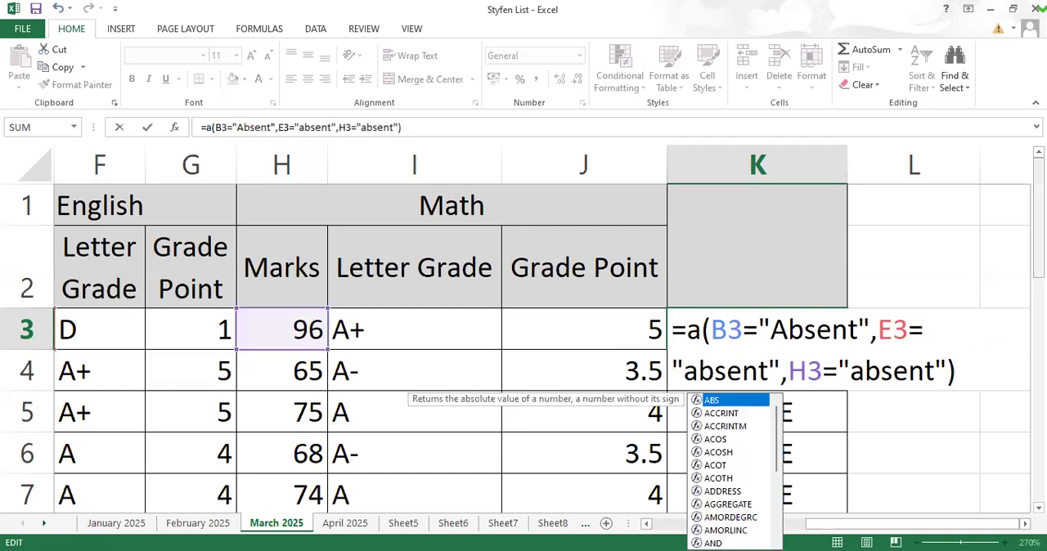
{"action": "type", "text": "nd"}
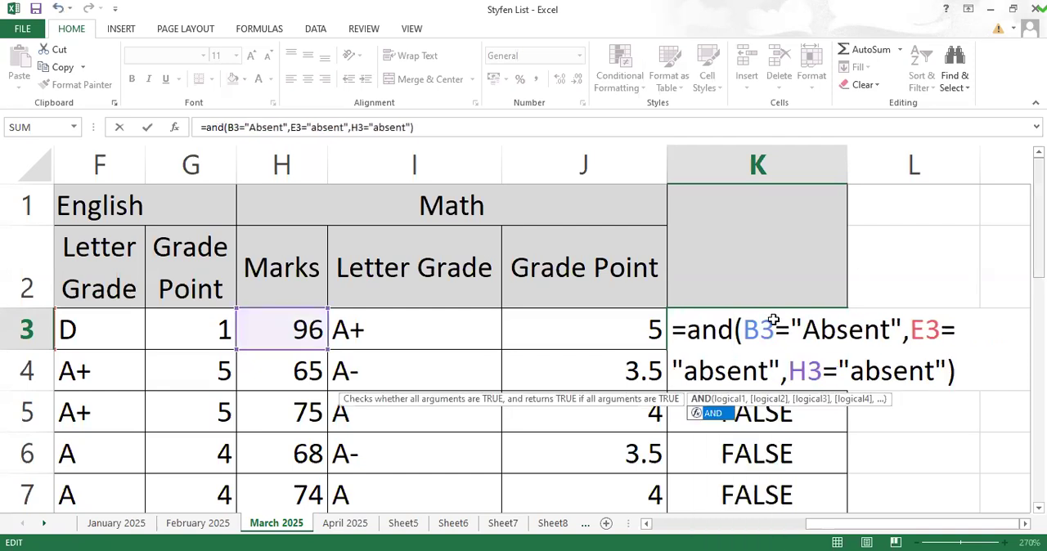
{"action": "key", "text": "ctrl+Return"}
{"action": "double_click", "coordinate": [849, 350]}
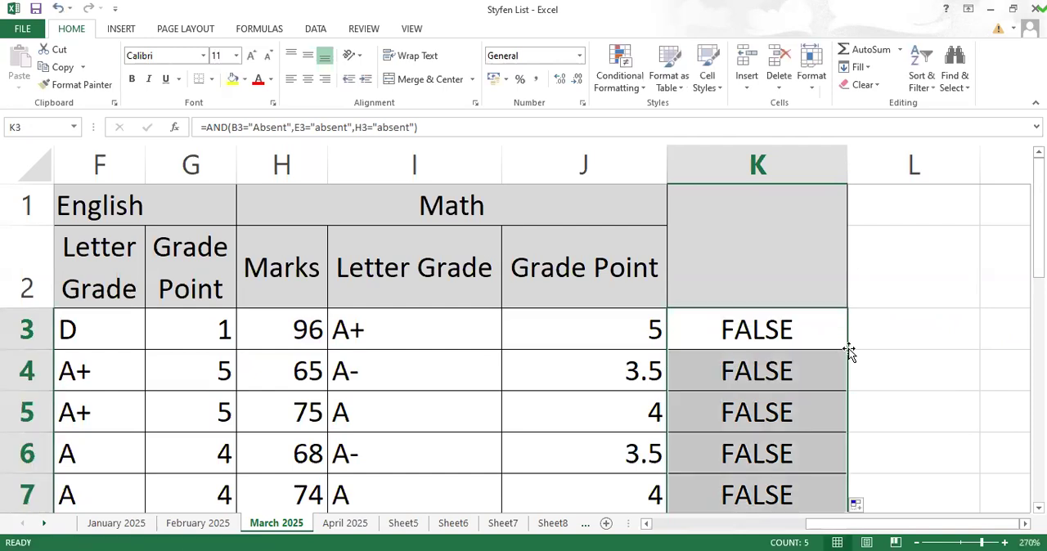
{"action": "left_click", "coordinate": [710, 374]}
Step: Replace the English mark in E4 with Absent
{"action": "left_click_drag", "start_coordinate": [849, 532], "coordinate": [710, 528]}
{"action": "left_click", "coordinate": [514, 370]}
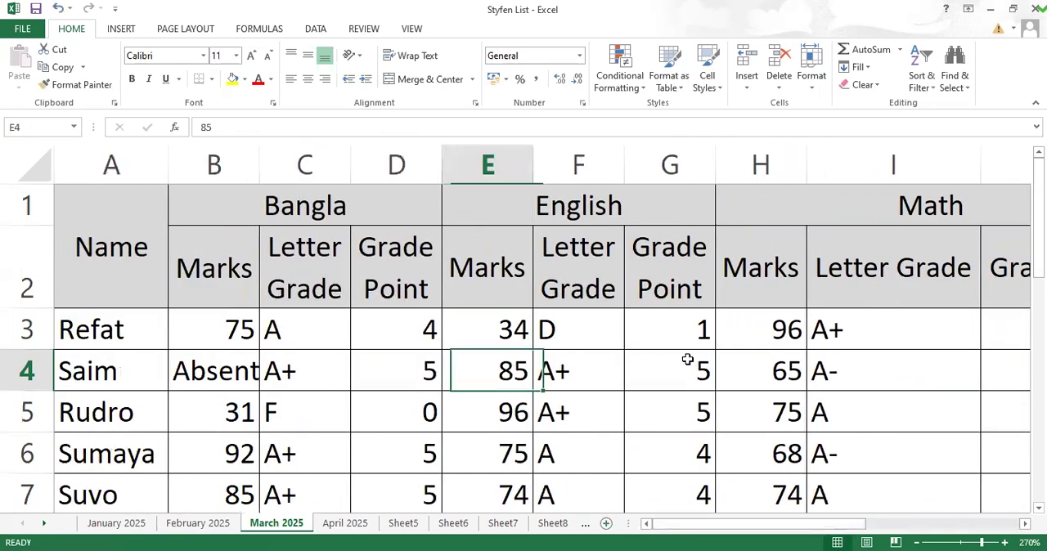
{"action": "type", "text": "A"}
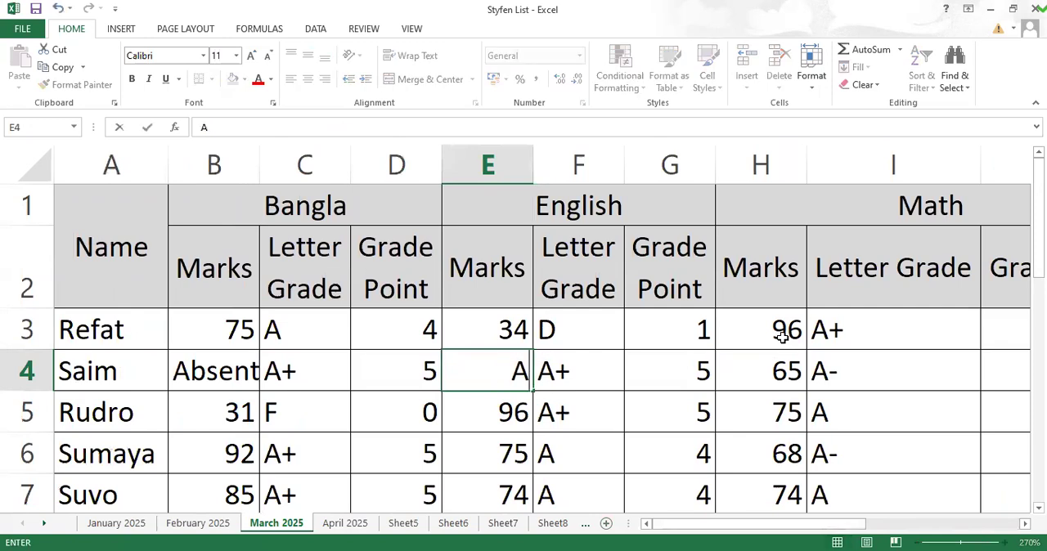
{"action": "type", "text": "bsent"}
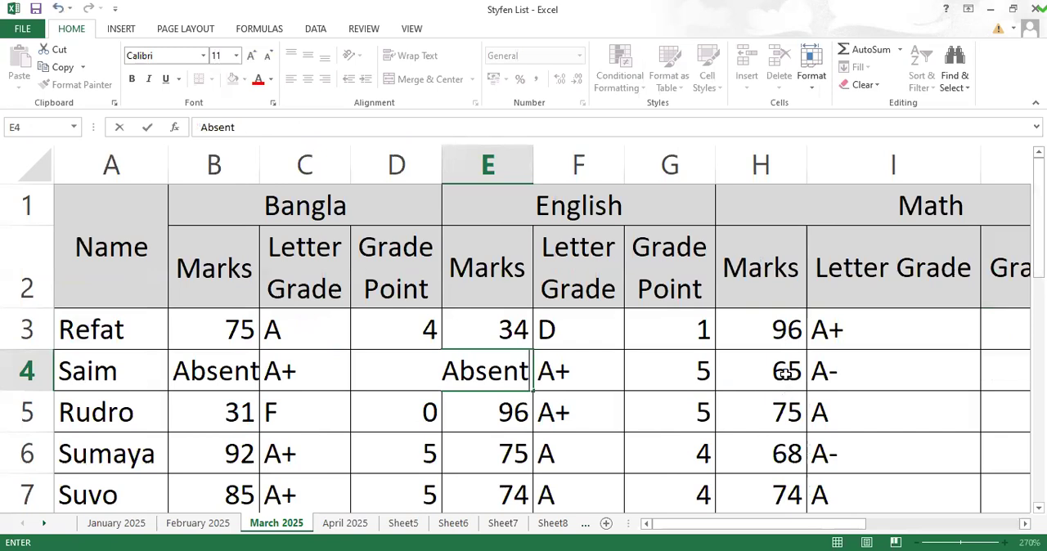
Step: Replace the Math mark in H4 with Absent and check the AND formula's results in K4 and K3
{"action": "left_click", "coordinate": [784, 373]}
{"action": "type", "text": "A"}
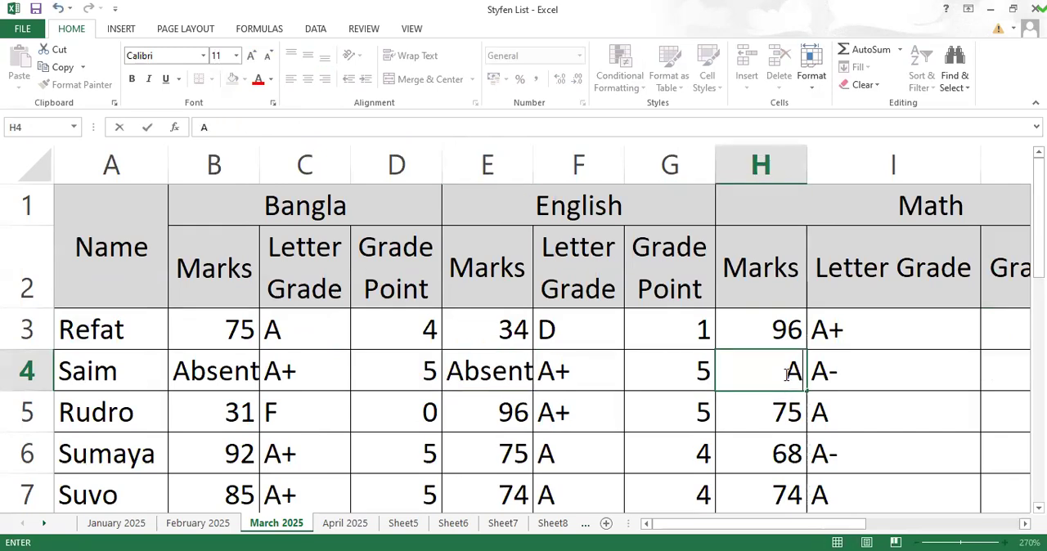
{"action": "type", "text": "bsent"}
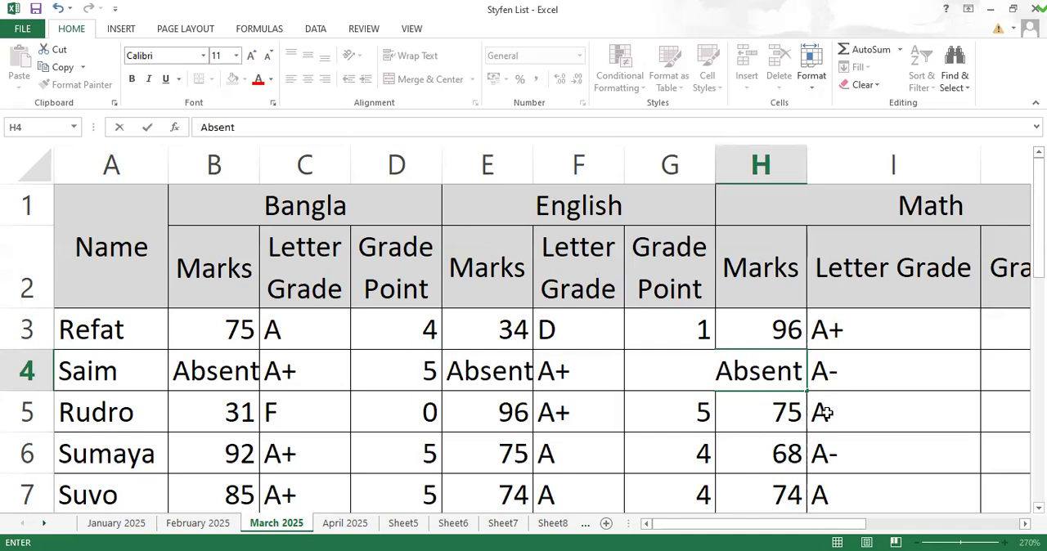
{"action": "key", "text": "Return"}
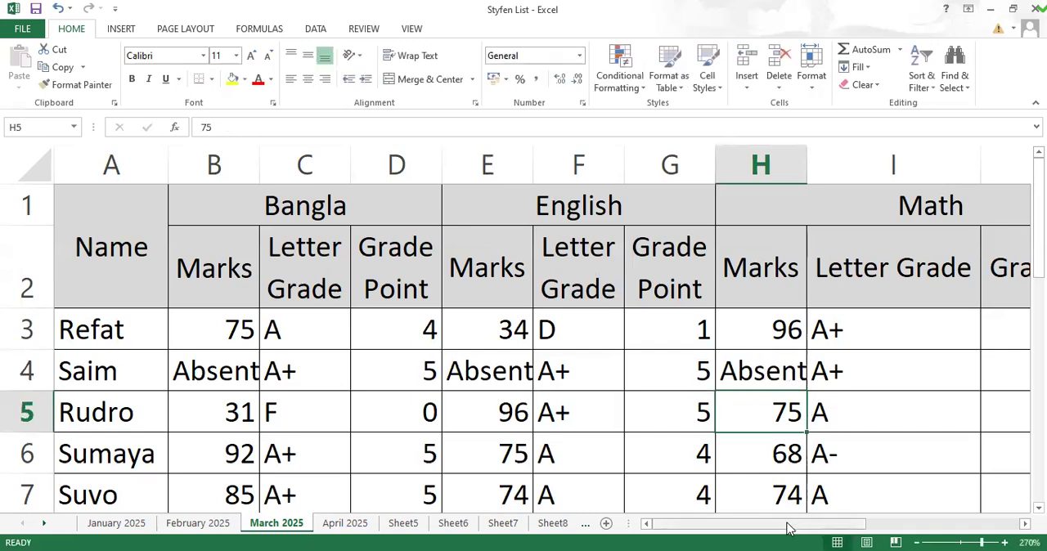
{"action": "left_click_drag", "start_coordinate": [788, 529], "coordinate": [942, 524]}
{"action": "left_click", "coordinate": [826, 376]}
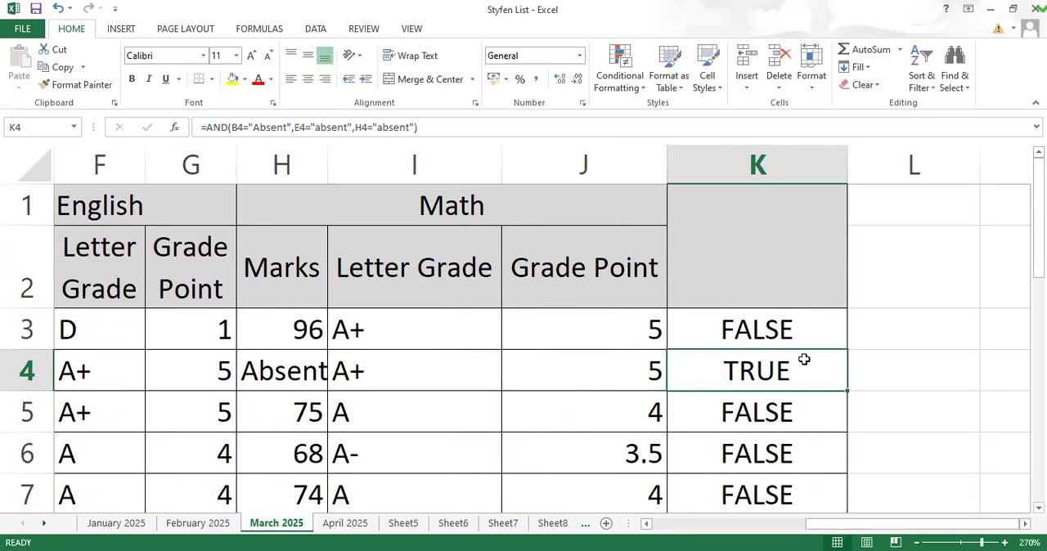
{"action": "left_click", "coordinate": [797, 336]}
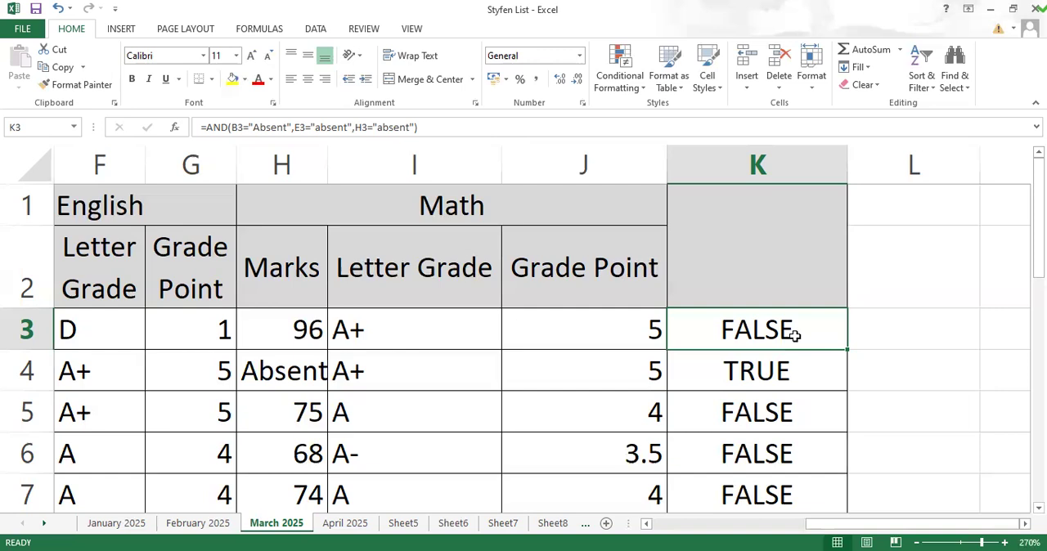
Step: Clear the AND formulas from K3 to K7
{"action": "left_click_drag", "start_coordinate": [781, 334], "coordinate": [783, 503]}
{"action": "key", "text": "Delete"}
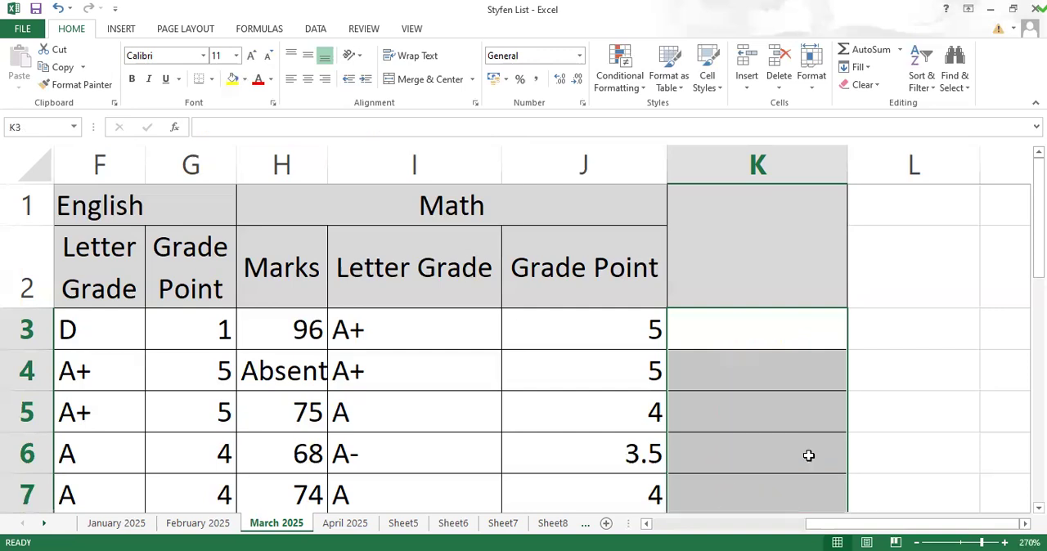
{"action": "left_click", "coordinate": [987, 401]}
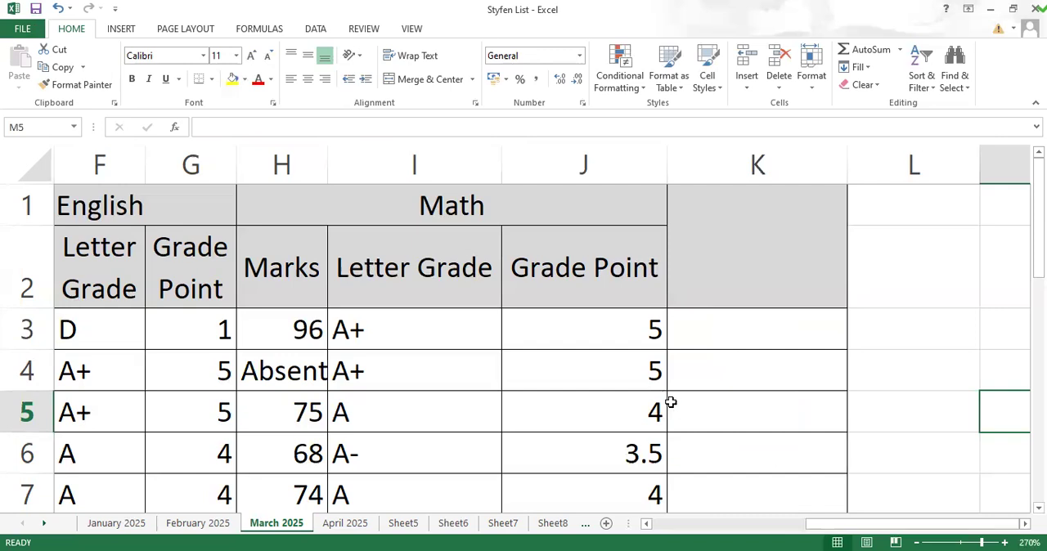
Step: Replace the Absent entries in row 4 with marks of 96 for Math (H4) and 45 for English (E4)
{"action": "left_click", "coordinate": [308, 377]}
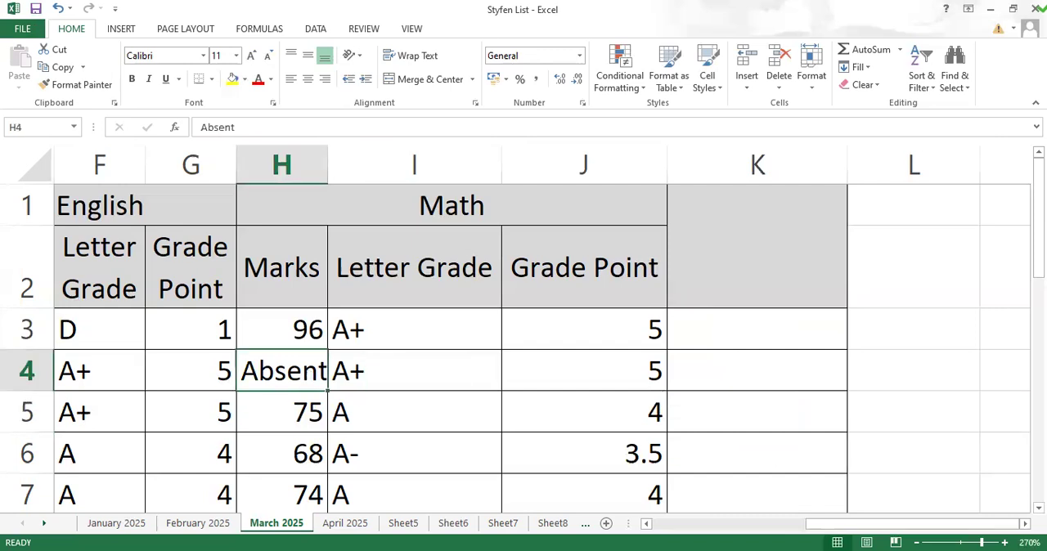
{"action": "type", "text": "96"}
{"action": "key", "text": "Return"}
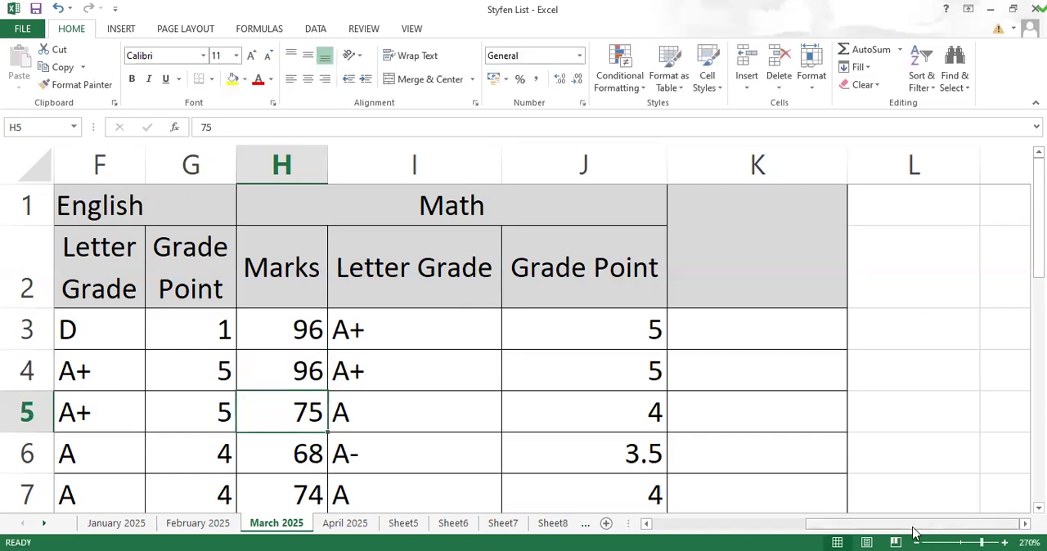
{"action": "left_click_drag", "start_coordinate": [914, 532], "coordinate": [792, 531]}
{"action": "left_click", "coordinate": [369, 373]}
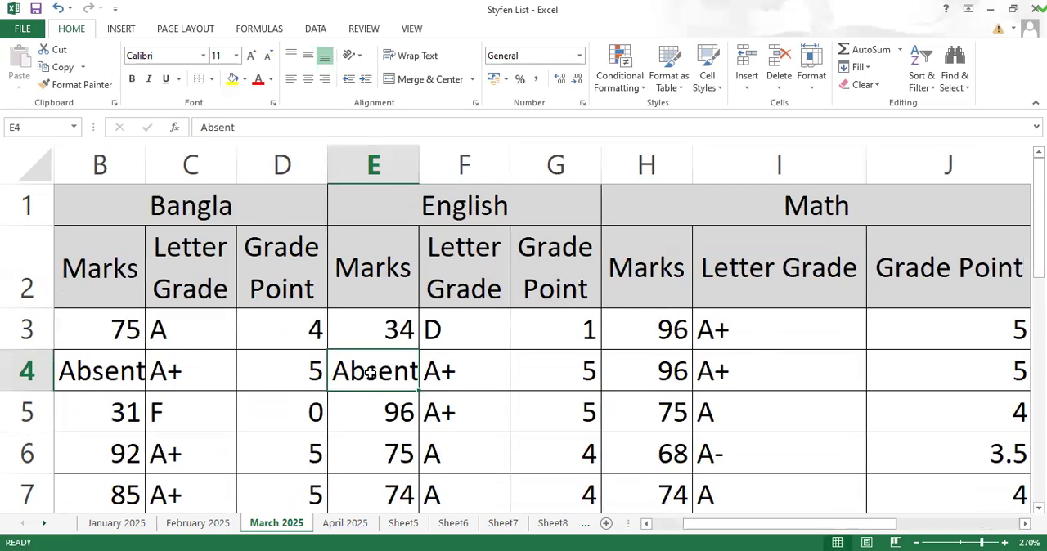
{"action": "type", "text": "45"}
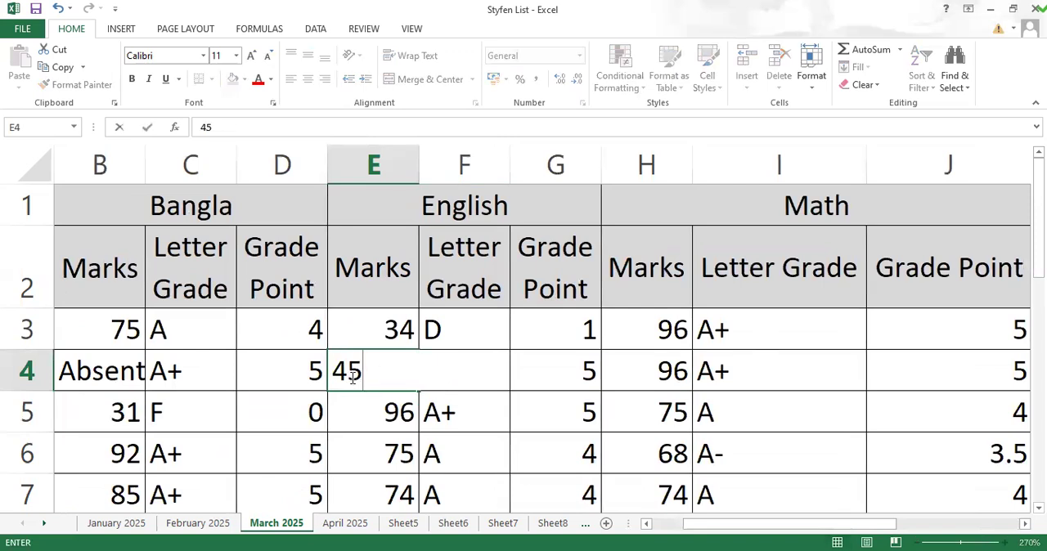
{"action": "left_click", "coordinate": [519, 382]}
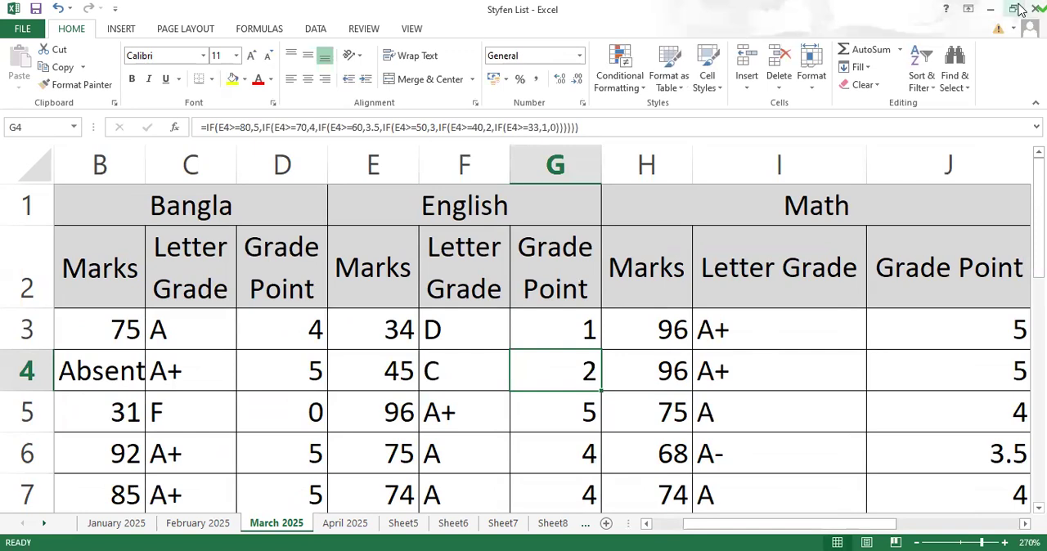
{"action": "left_click", "coordinate": [204, 329]}
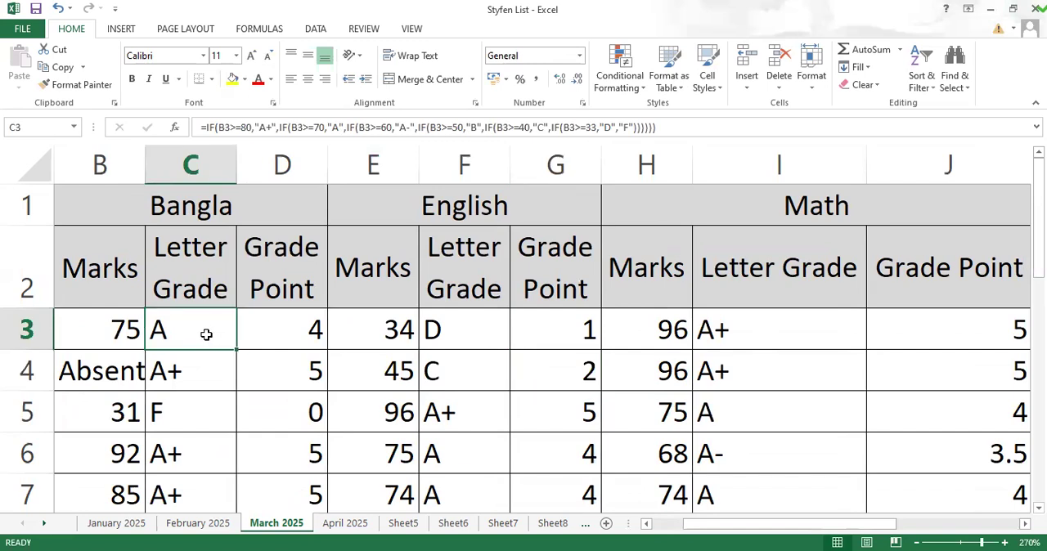
Step: Clear the English Letter Grade and Grade Point formulas in F3:G7
{"action": "left_click_drag", "start_coordinate": [477, 334], "coordinate": [473, 377]}
{"action": "key", "text": "Delete"}
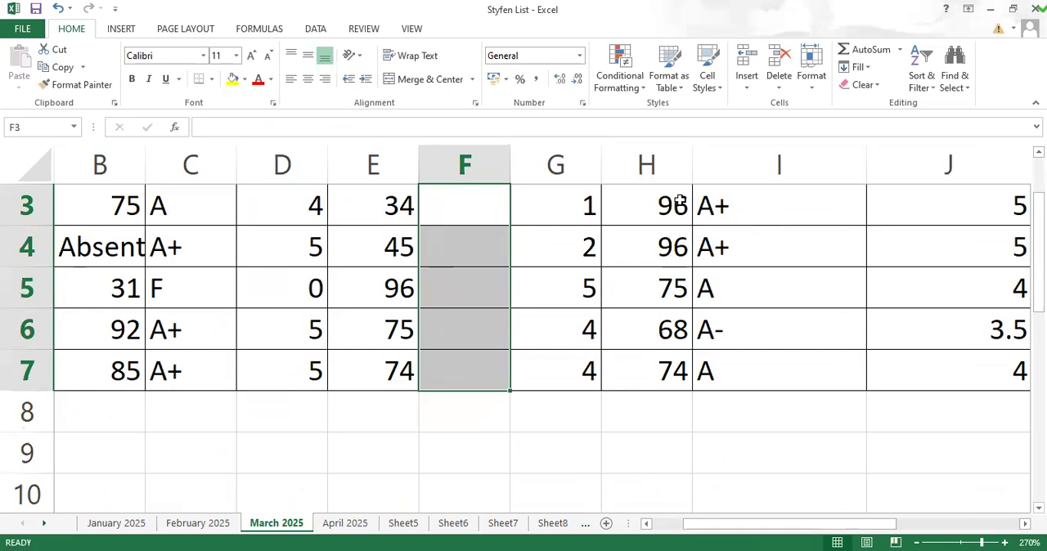
{"action": "left_click_drag", "start_coordinate": [595, 199], "coordinate": [578, 378]}
{"action": "key", "text": "Delete"}
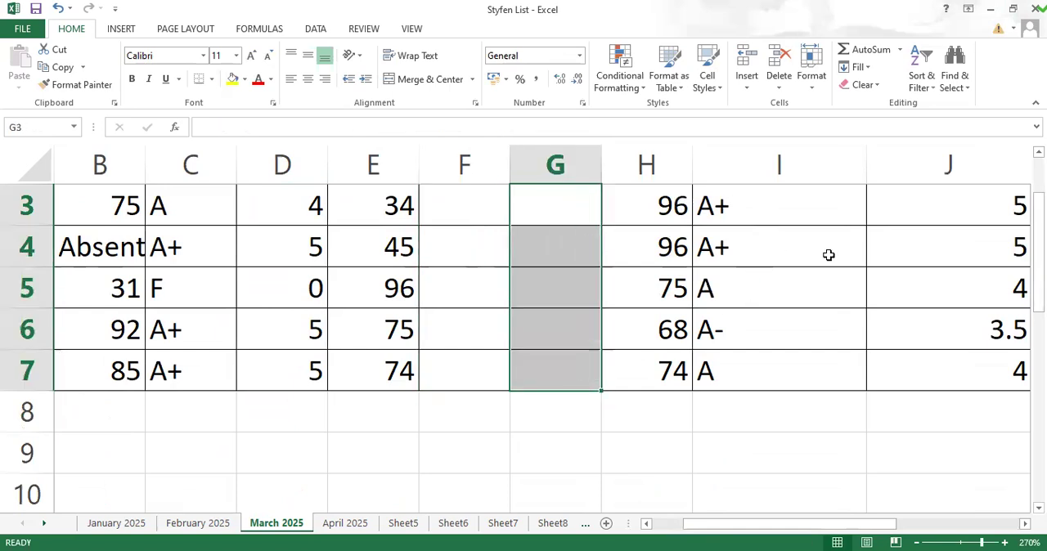
Step: Clear the Math Letter Grade and Grade Point formulas in I3:J7
{"action": "left_click_drag", "start_coordinate": [747, 205], "coordinate": [752, 368]}
{"action": "key", "text": "Delete"}
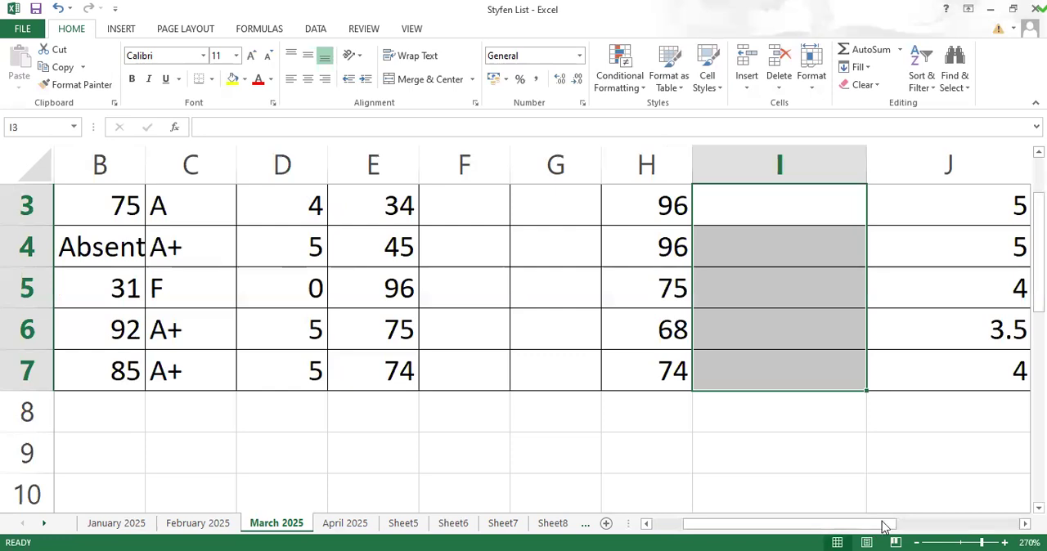
{"action": "scroll", "coordinate": [900, 433], "scroll_direction": "right", "scroll_amount": 2}
{"action": "scroll", "coordinate": [900, 433], "scroll_direction": "up", "scroll_amount": 1}
{"action": "left_click_drag", "start_coordinate": [795, 321], "coordinate": [791, 532]}
{"action": "key", "text": "Delete"}
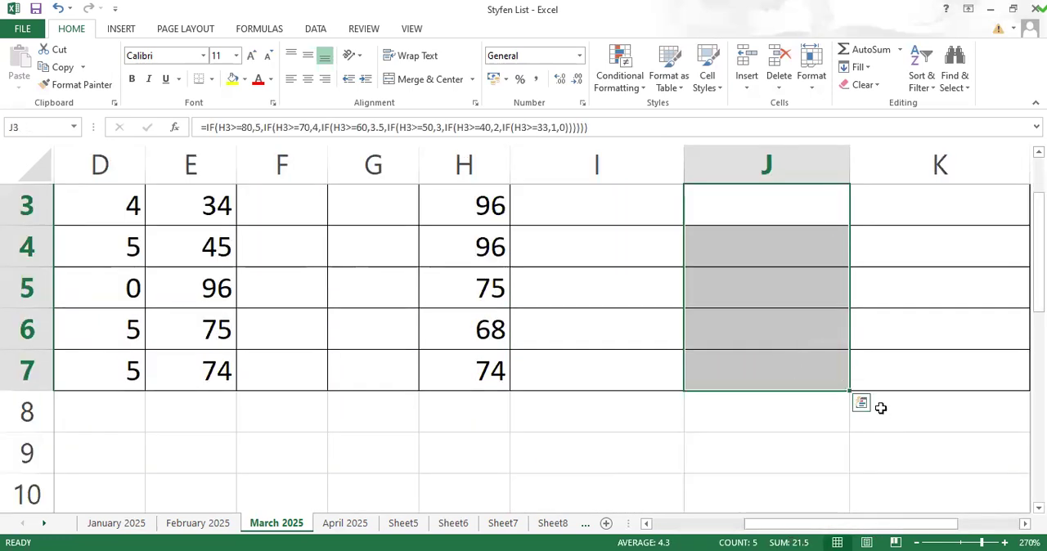
Step: Auto-fit the width of column B to the Bangla marks
{"action": "left_click_drag", "start_coordinate": [831, 527], "coordinate": [703, 524]}
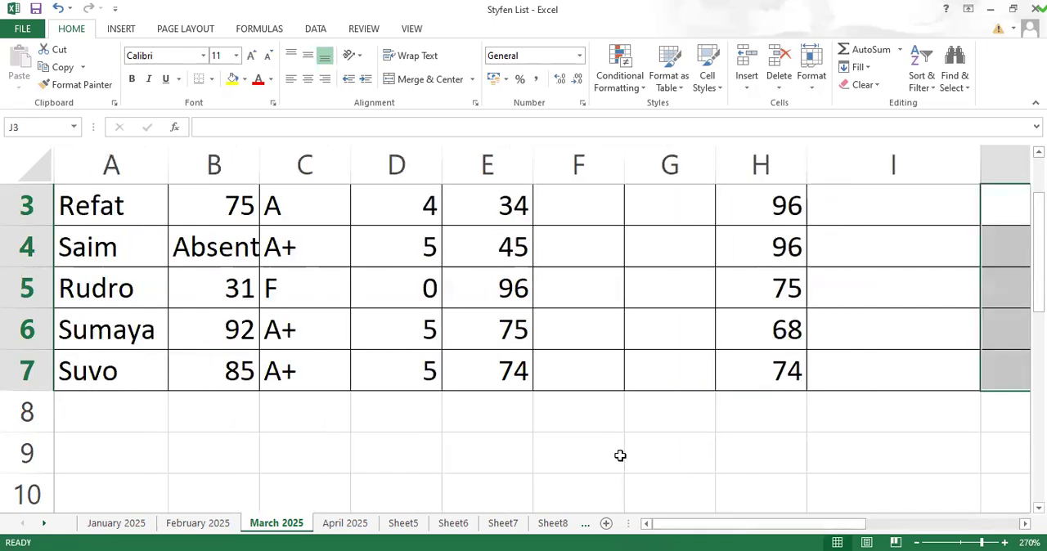
{"action": "scroll", "coordinate": [357, 402], "scroll_direction": "up", "scroll_amount": 1}
{"action": "double_click", "coordinate": [261, 158]}
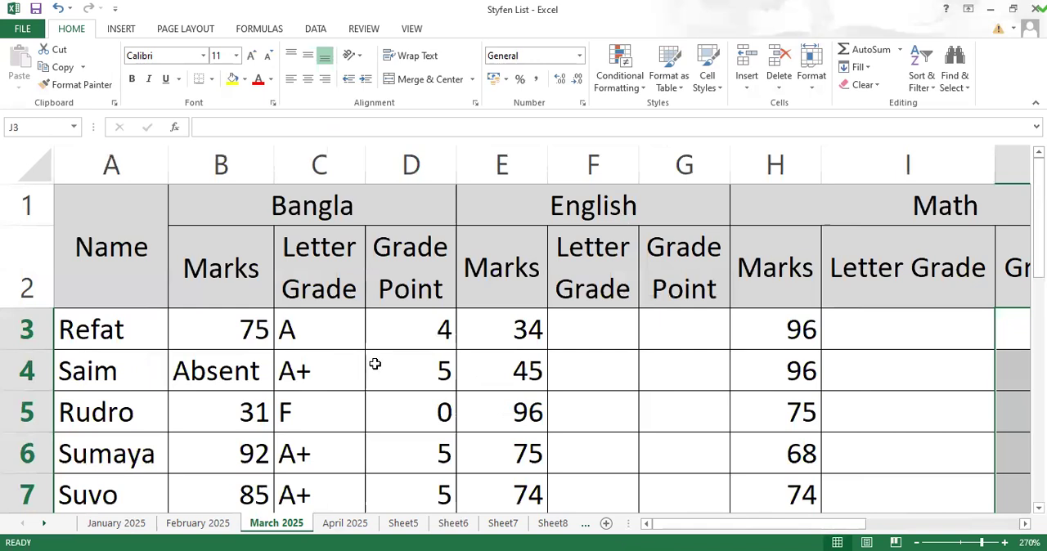
Step: Insert an outer IF function in front of the existing nested letter-grade formula in C3
{"action": "left_click", "coordinate": [326, 334]}
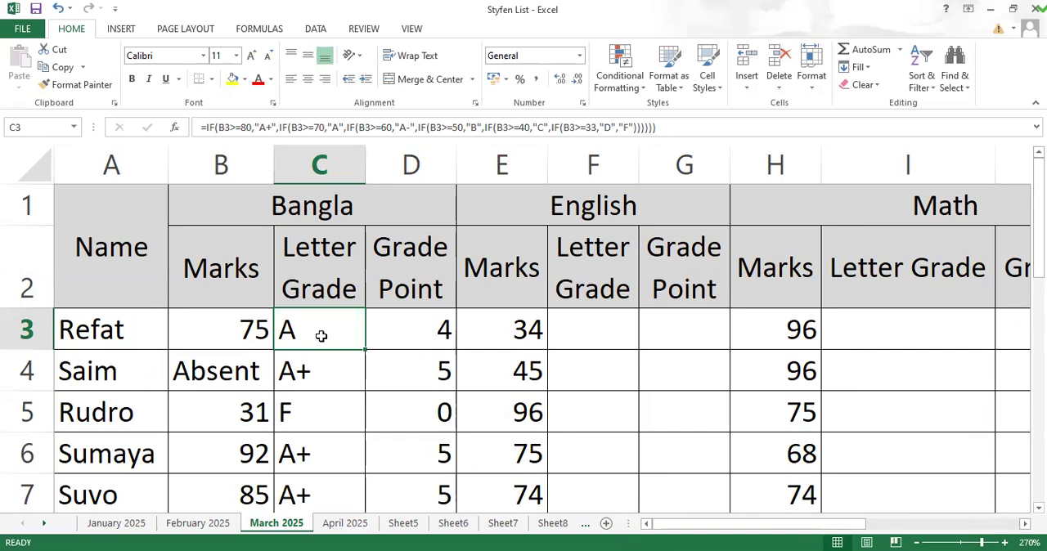
{"action": "double_click", "coordinate": [327, 342]}
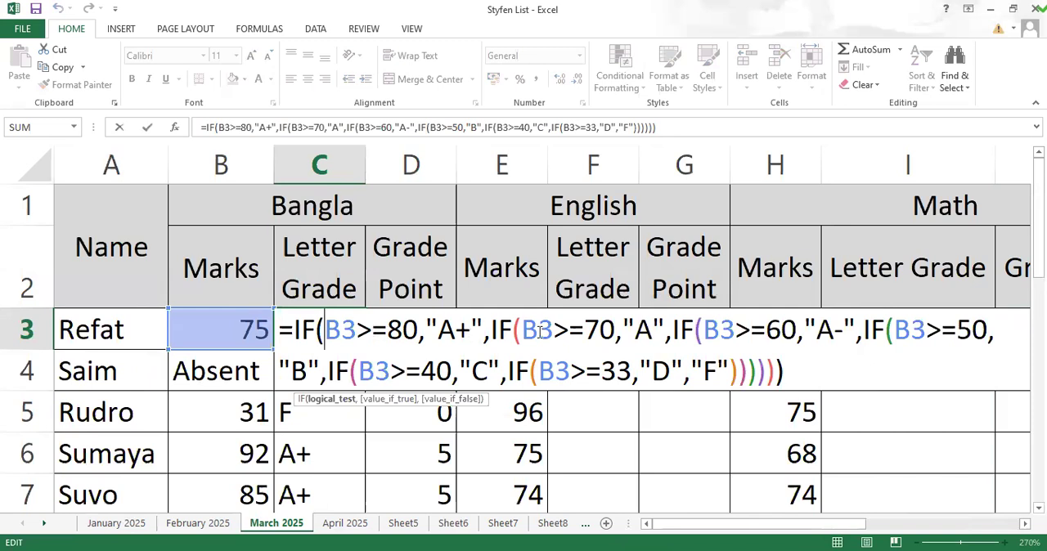
{"action": "left_click_drag", "start_coordinate": [615, 330], "coordinate": [533, 323]}
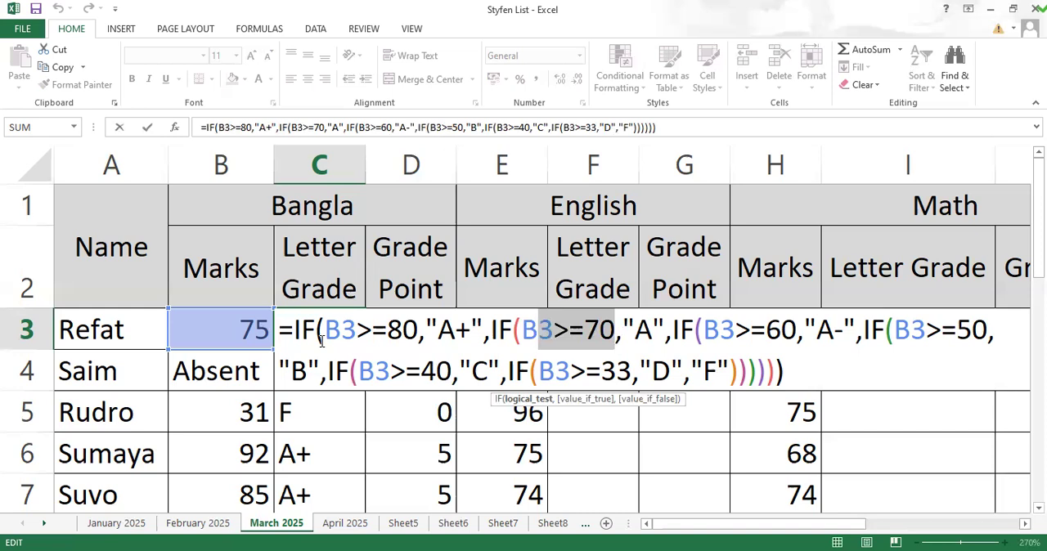
{"action": "left_click", "coordinate": [732, 370]}
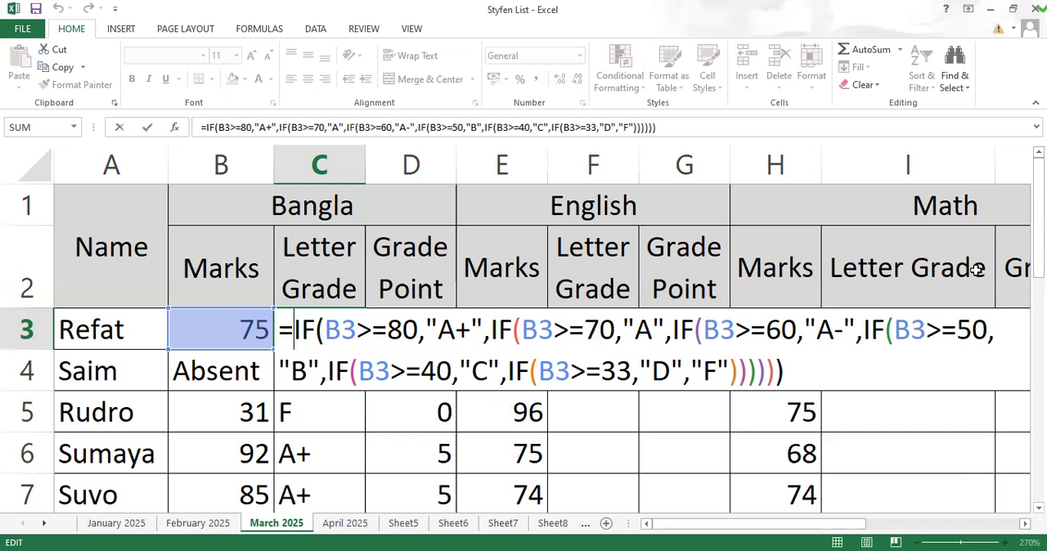
{"action": "type", "text": "i"}
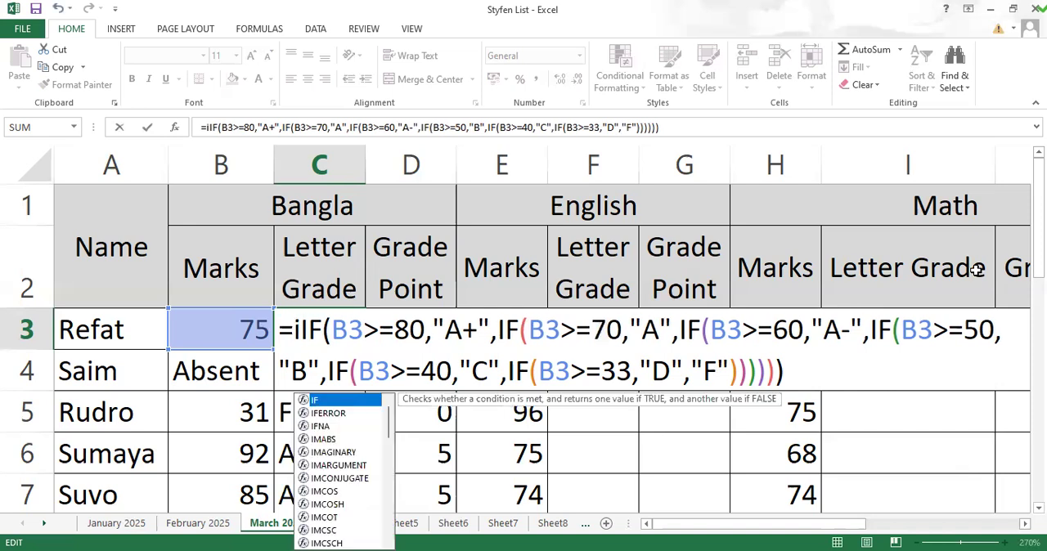
{"action": "type", "text": "f("}
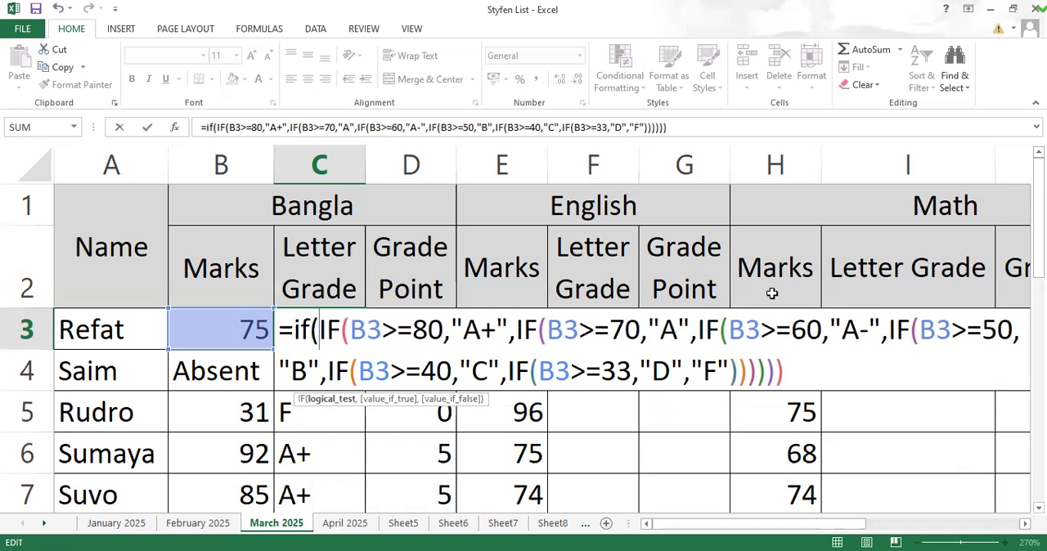
Step: Enter B3="absent" as the logical test of the outer IF in C3's formula
{"action": "left_click", "coordinate": [221, 334]}
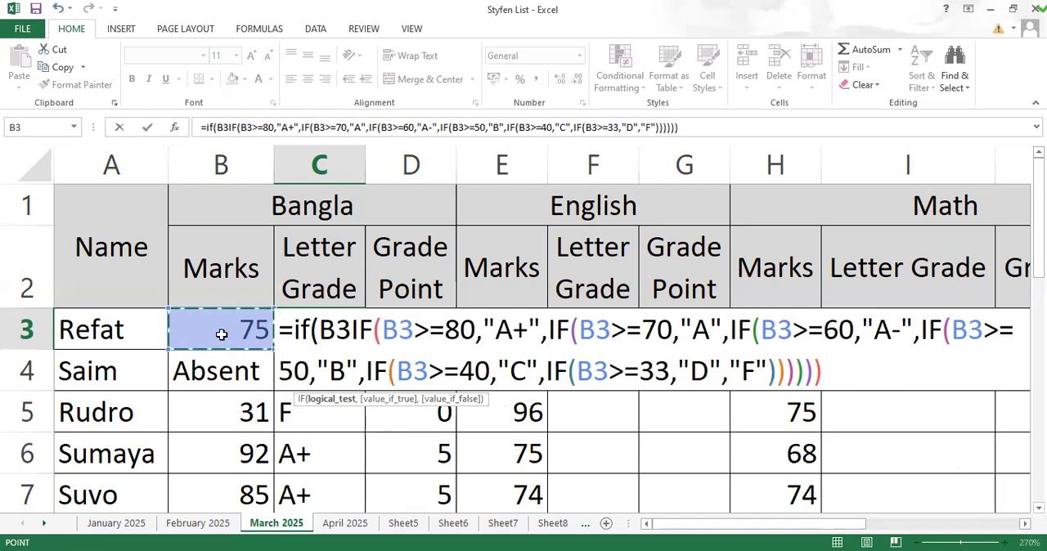
{"action": "type", "text": "="}
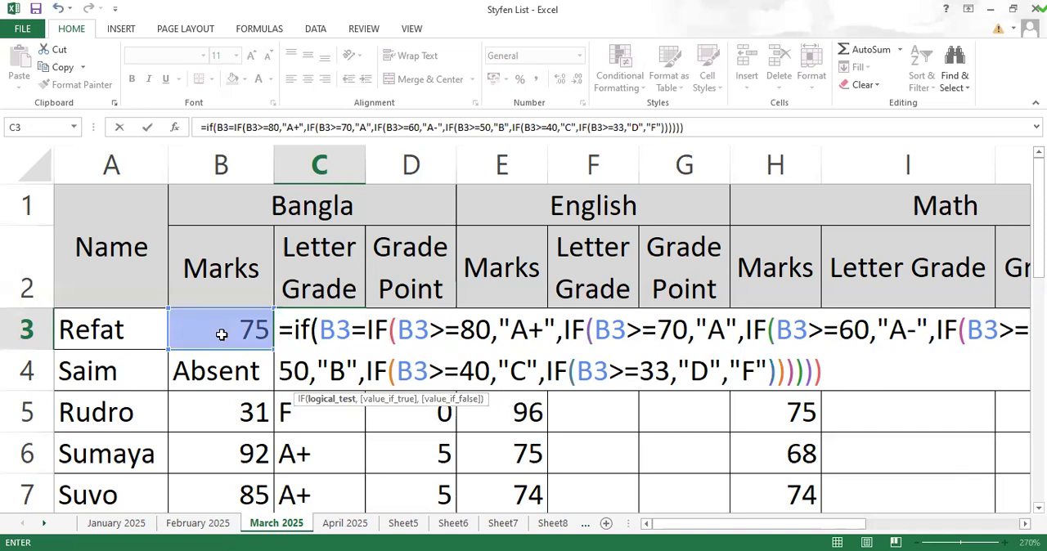
{"action": "type", "text": "\"a"}
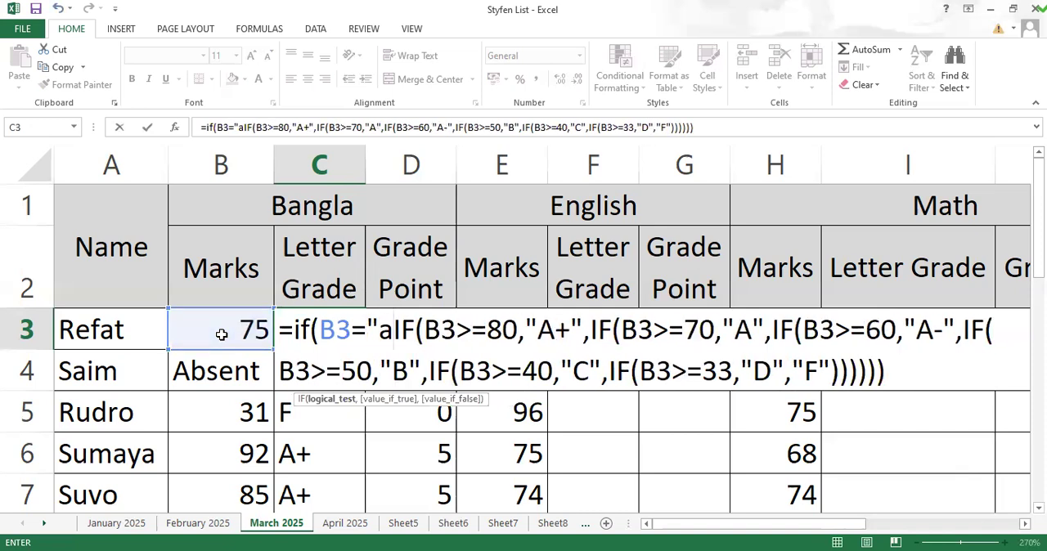
{"action": "type", "text": "bsent"}
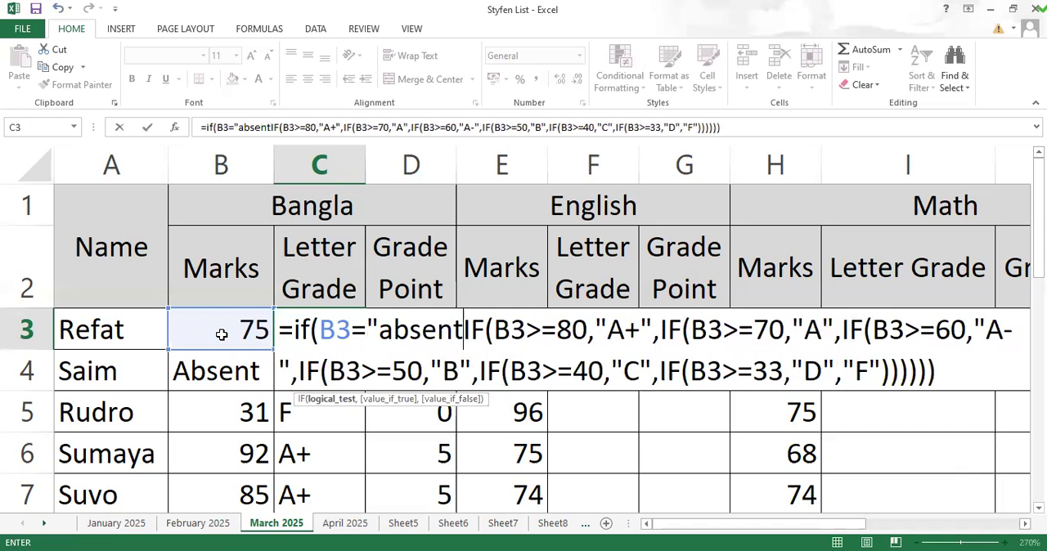
{"action": "type", "text": "\""}
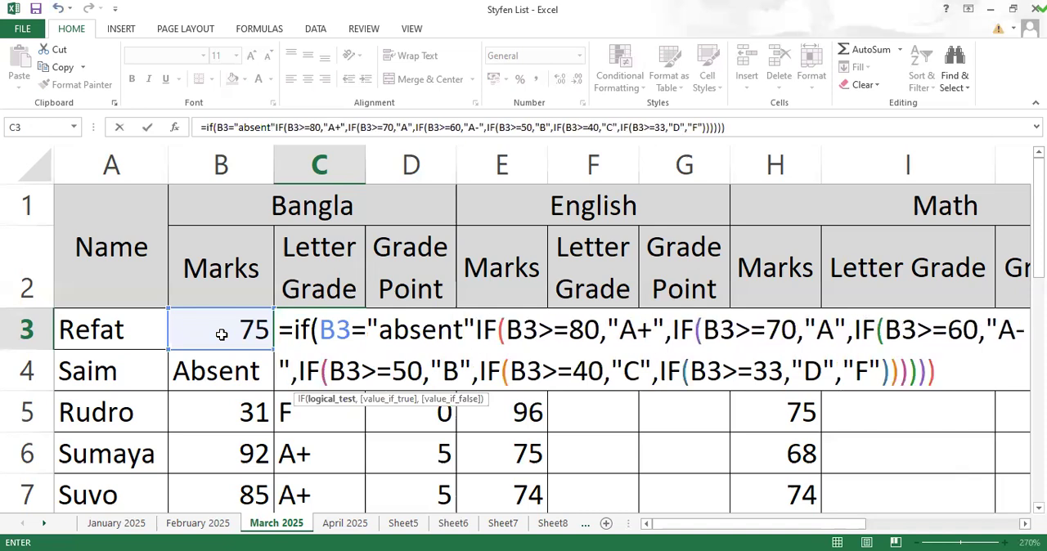
{"action": "type", "text": ","}
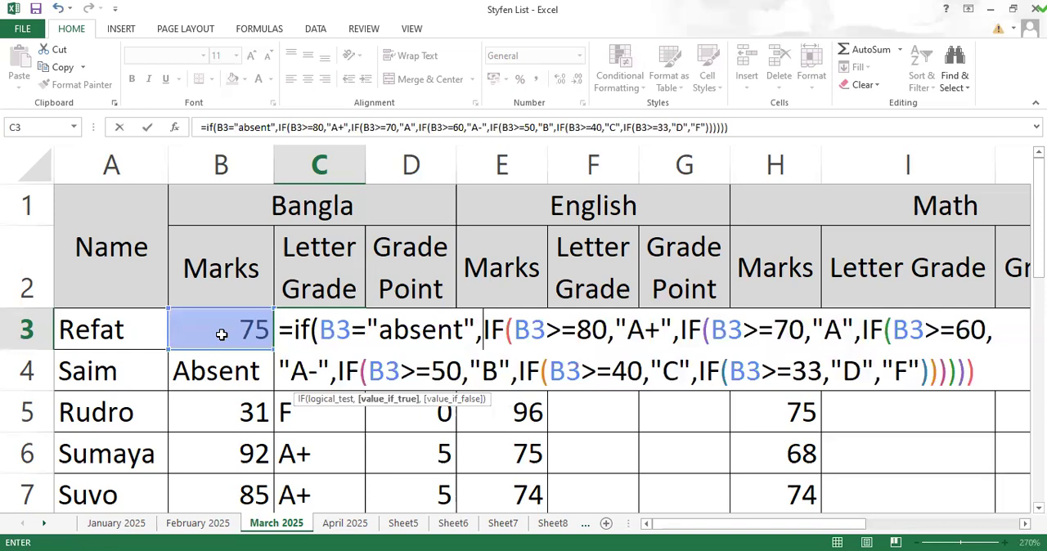
{"action": "type", "text": "\""}
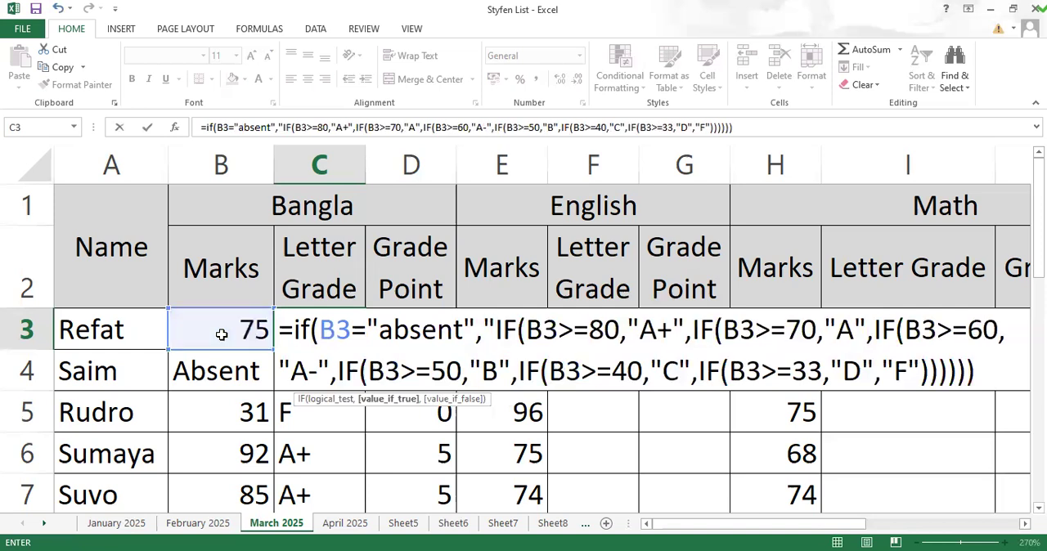
{"action": "type", "text": "a"}
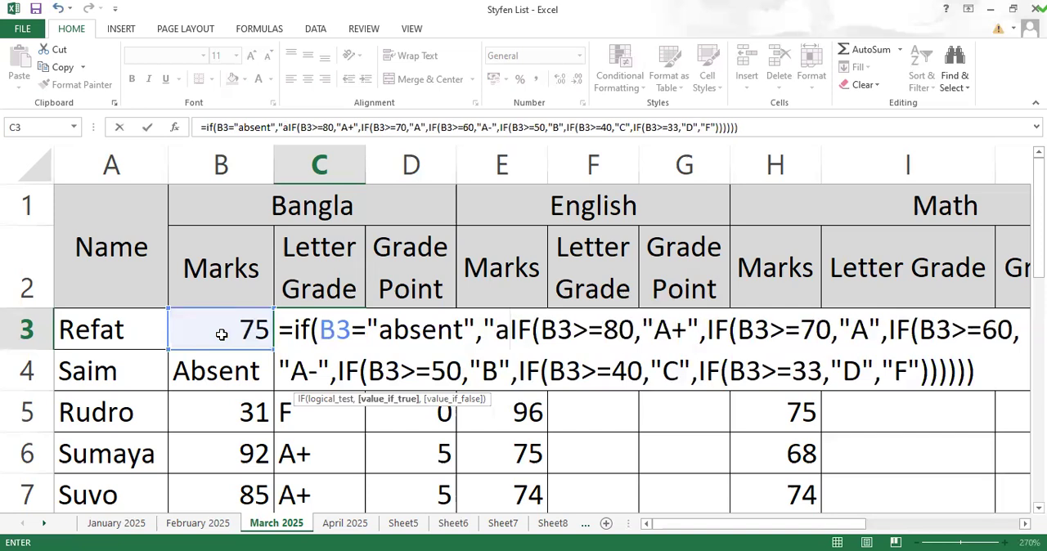
{"action": "type", "text": "bsent"}
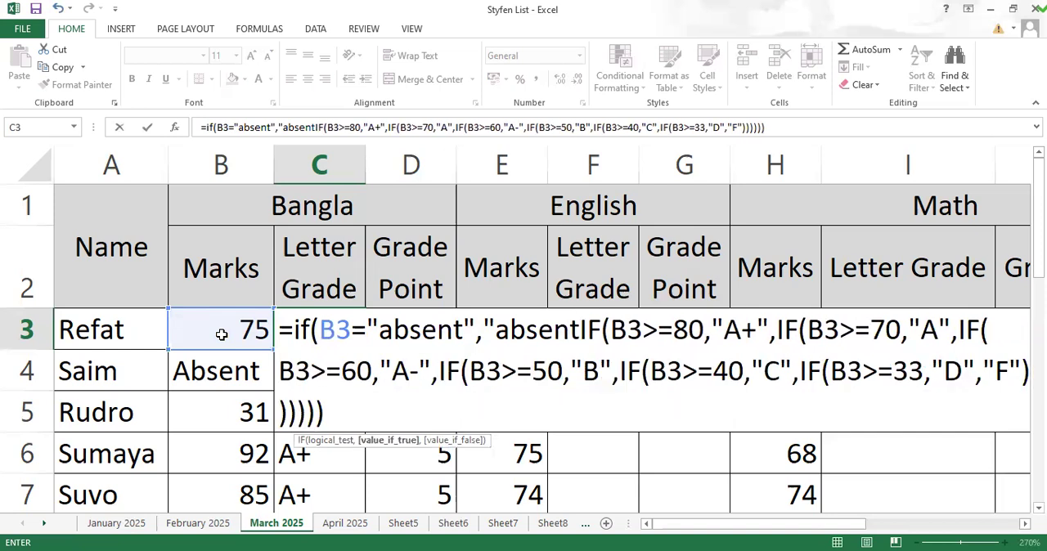
{"action": "type", "text": "\""}
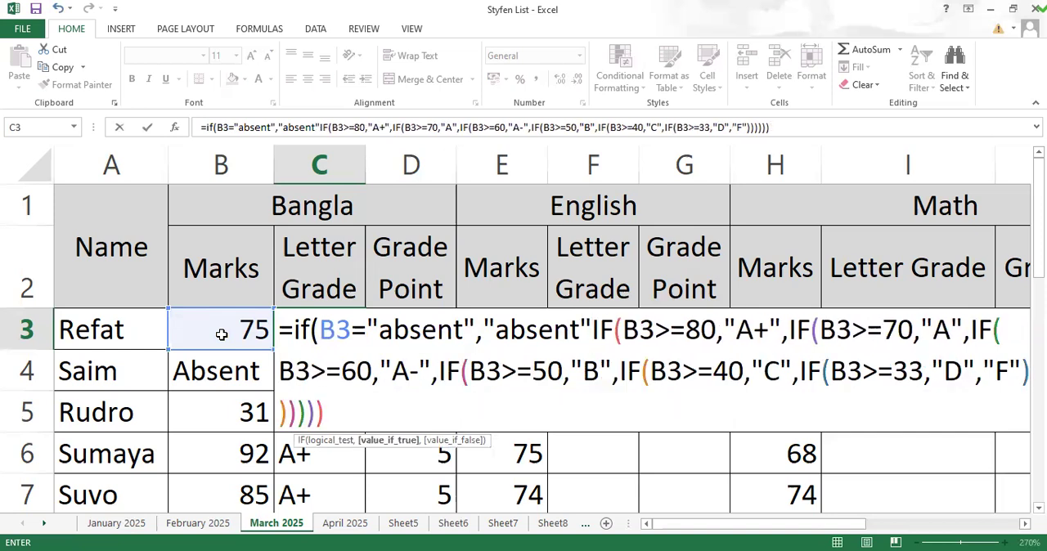
{"action": "type", "text": ","}
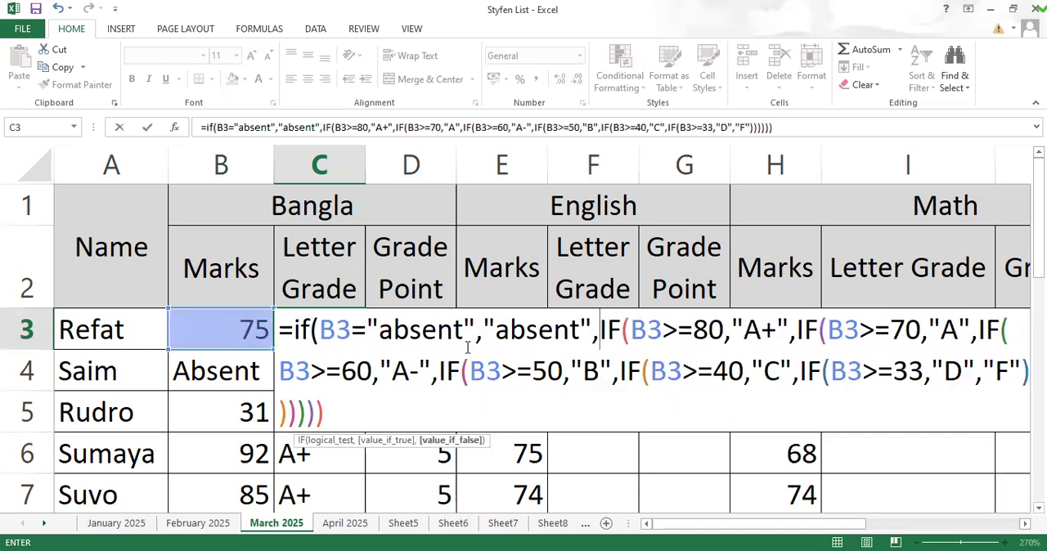
Step: Capitalize the outer IF's value if true in C3's formula as "Absent"
{"action": "left_click_drag", "start_coordinate": [495, 331], "coordinate": [580, 336]}
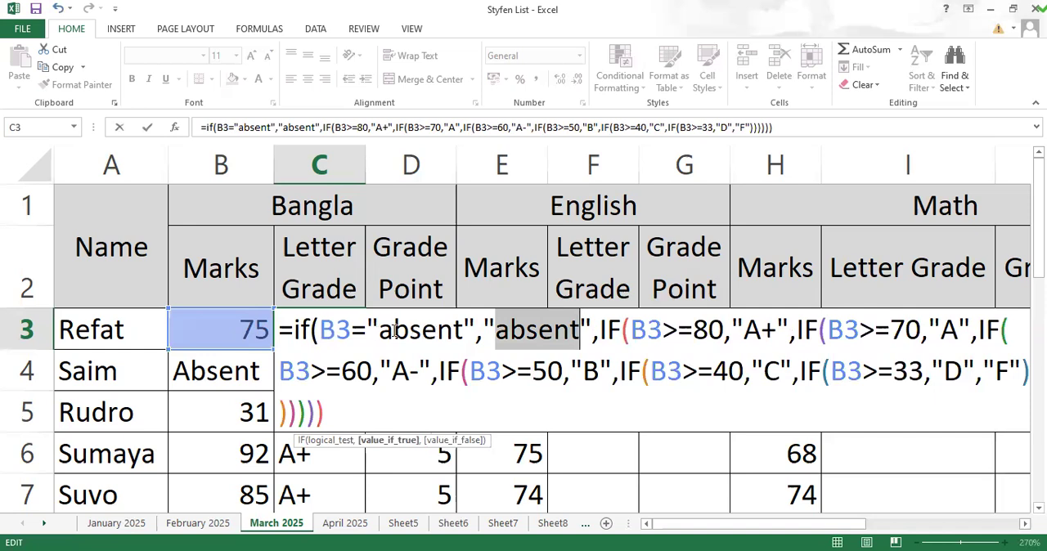
{"action": "left_click", "coordinate": [510, 330]}
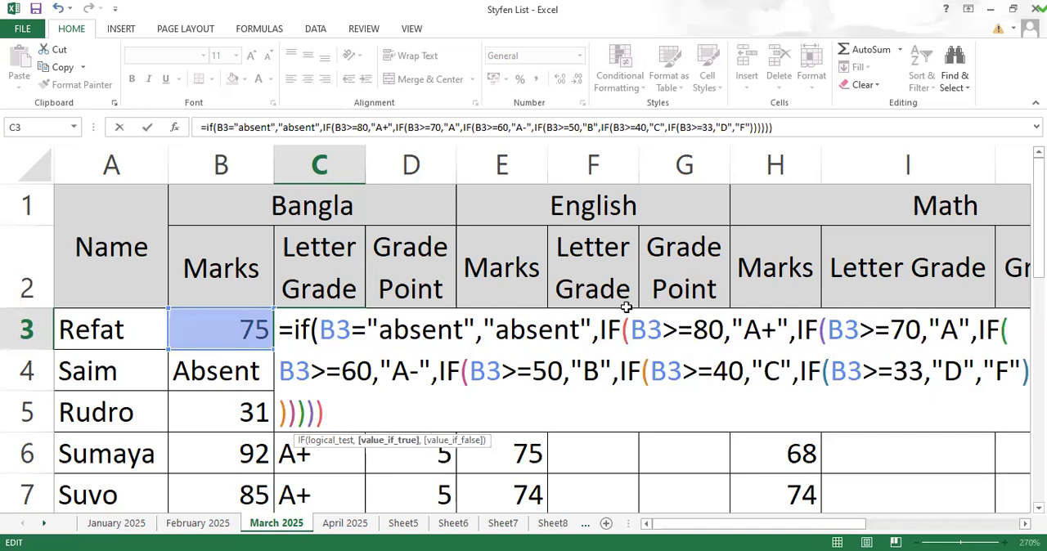
{"action": "key", "text": "BackSpace"}
{"action": "type", "text": "A"}
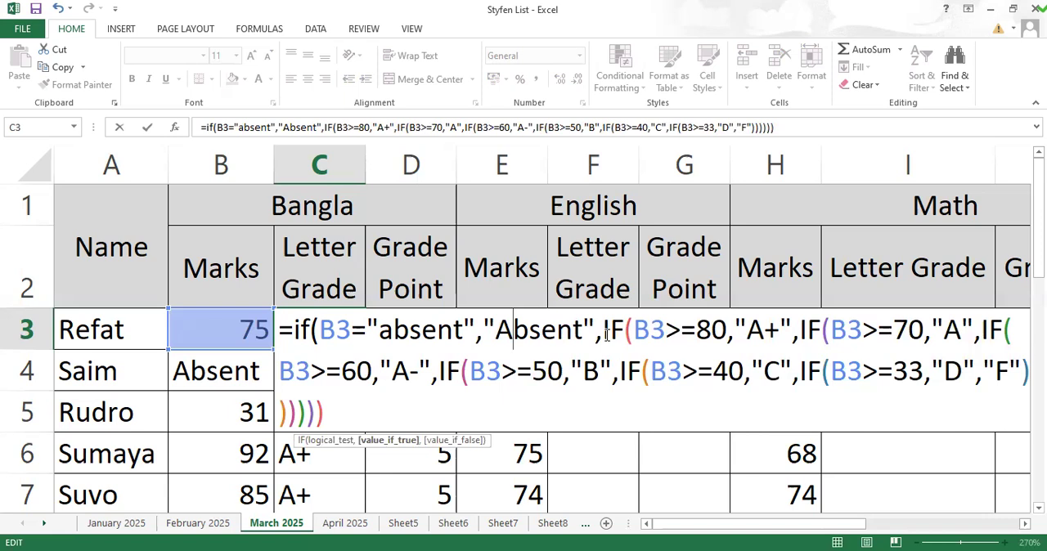
{"action": "key", "text": "Right"}
{"action": "key", "text": "Right"}
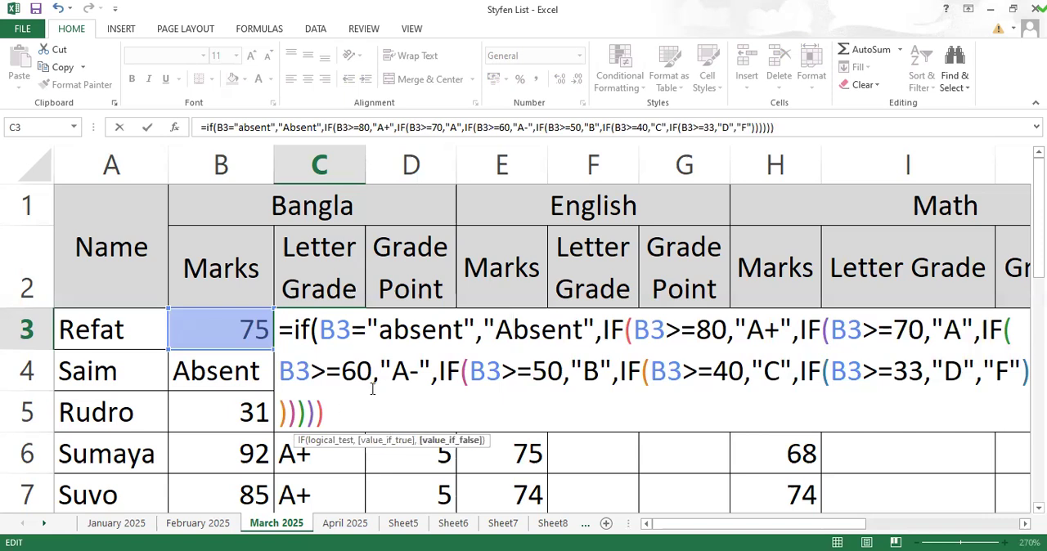
Step: Close the outer IF in C3's letter-grade formula with a final parenthesis and commit the formula
{"action": "type", "text": ")"}
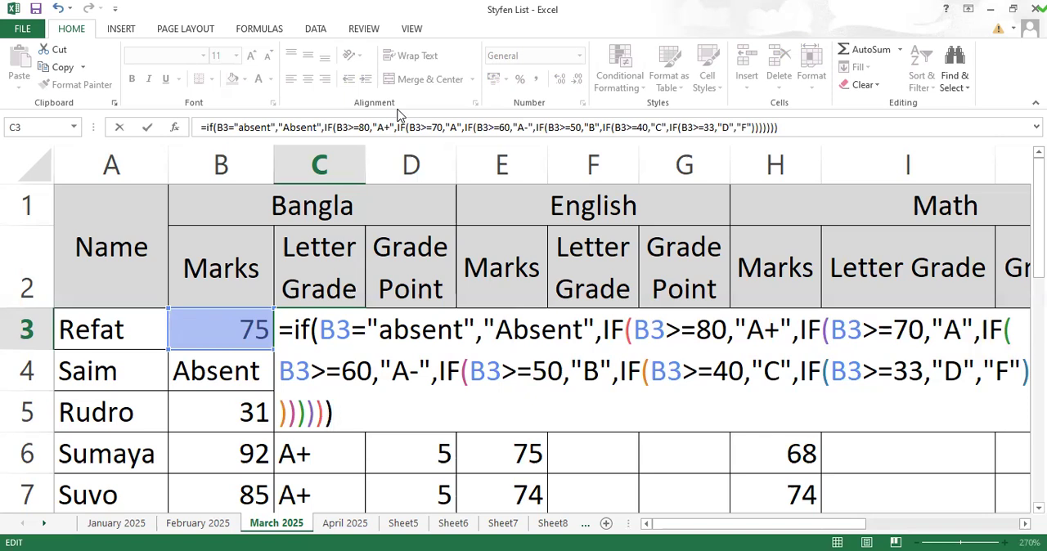
{"action": "key", "text": "Return"}
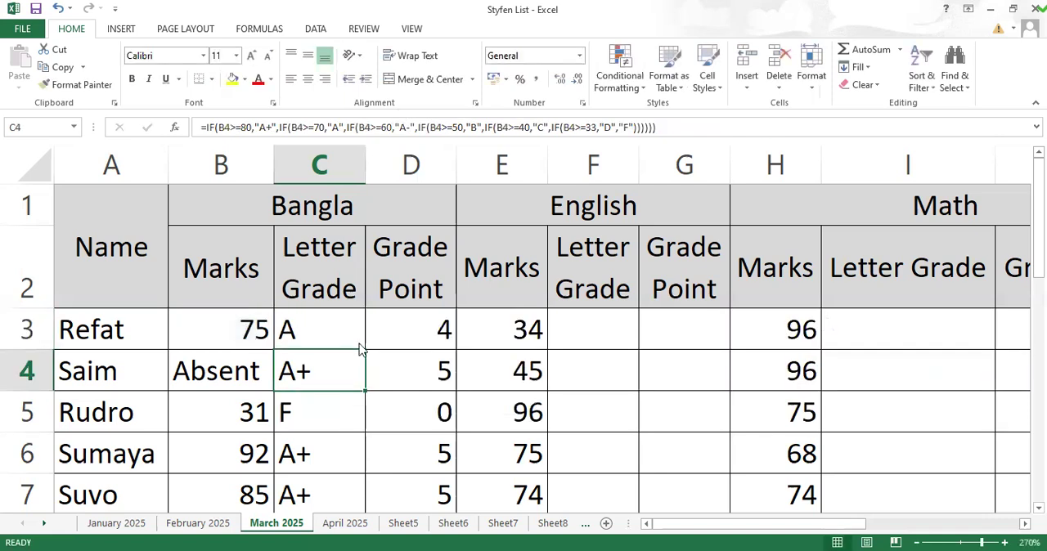
{"action": "left_click", "coordinate": [349, 339]}
Step: Clear the old Bangla letter grades in C4:C7 and fill C3's extended formula down to C7
{"action": "left_click_drag", "start_coordinate": [341, 369], "coordinate": [341, 500]}
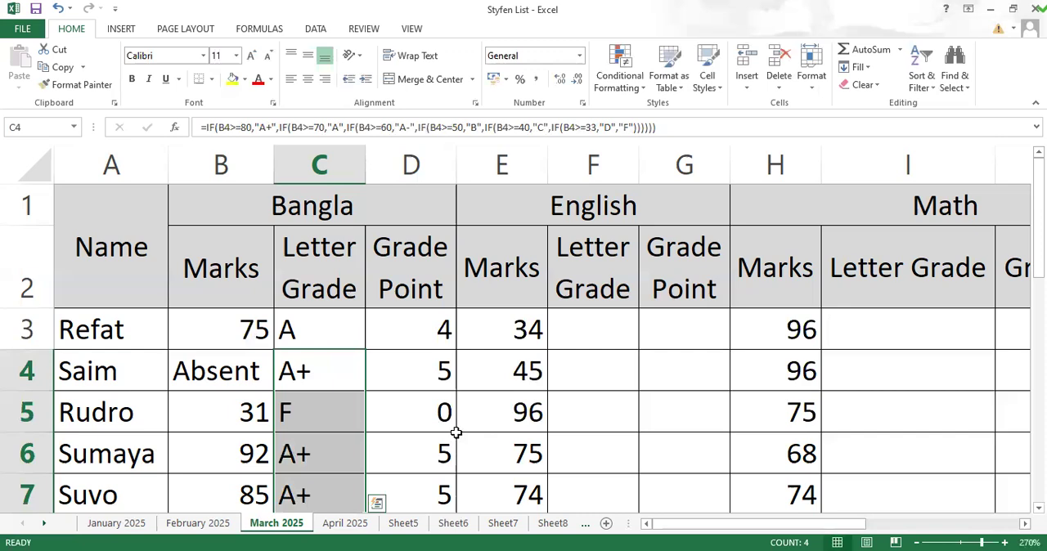
{"action": "key", "text": "Delete"}
{"action": "scroll", "coordinate": [412, 374], "scroll_direction": "down", "scroll_amount": 2}
{"action": "scroll", "coordinate": [385, 371], "scroll_direction": "up", "scroll_amount": 2}
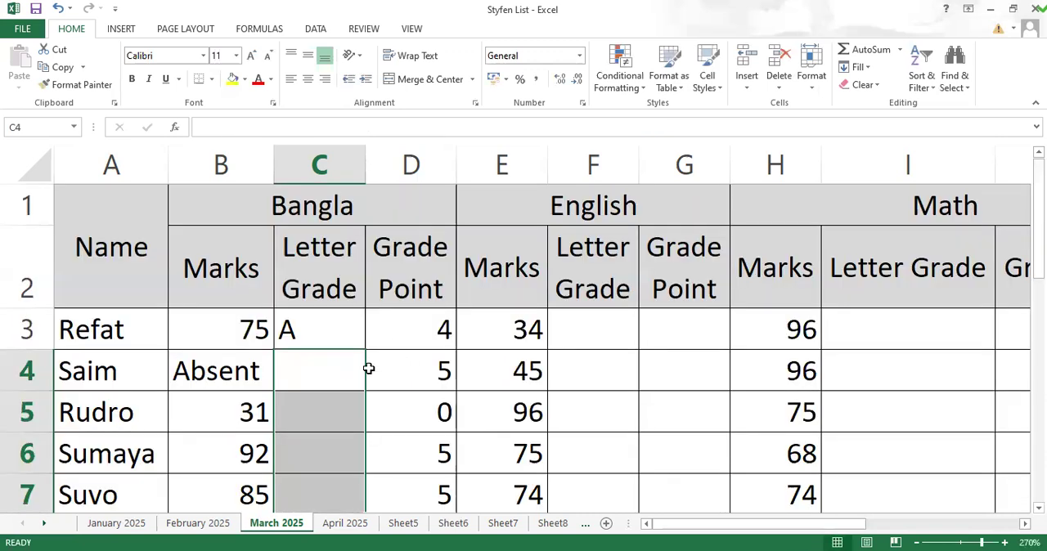
{"action": "left_click", "coordinate": [344, 339]}
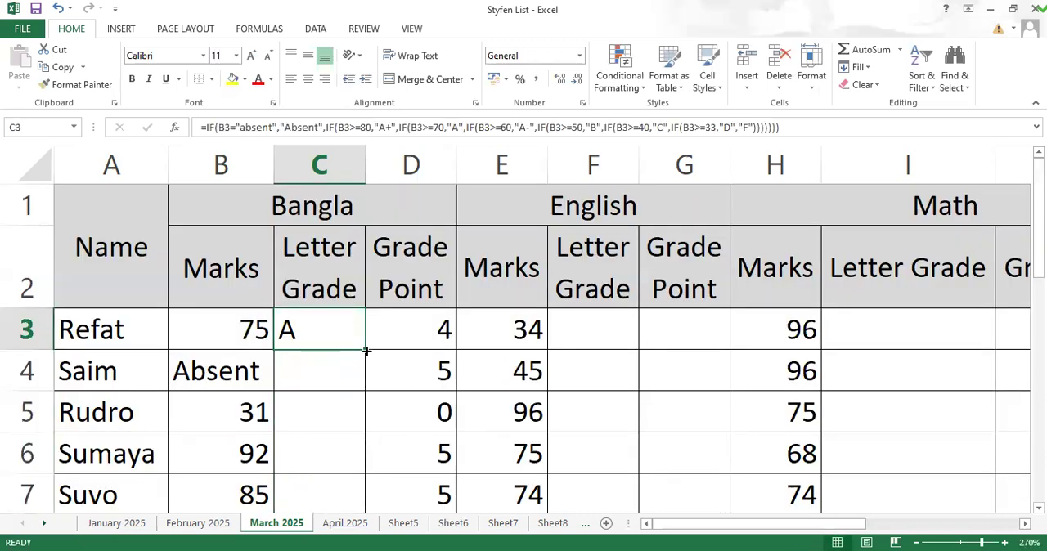
{"action": "double_click", "coordinate": [367, 350]}
Step: Copy C3's letter-grade formula into F3 for English, and from F3 into I3 for Math
{"action": "left_click", "coordinate": [322, 337]}
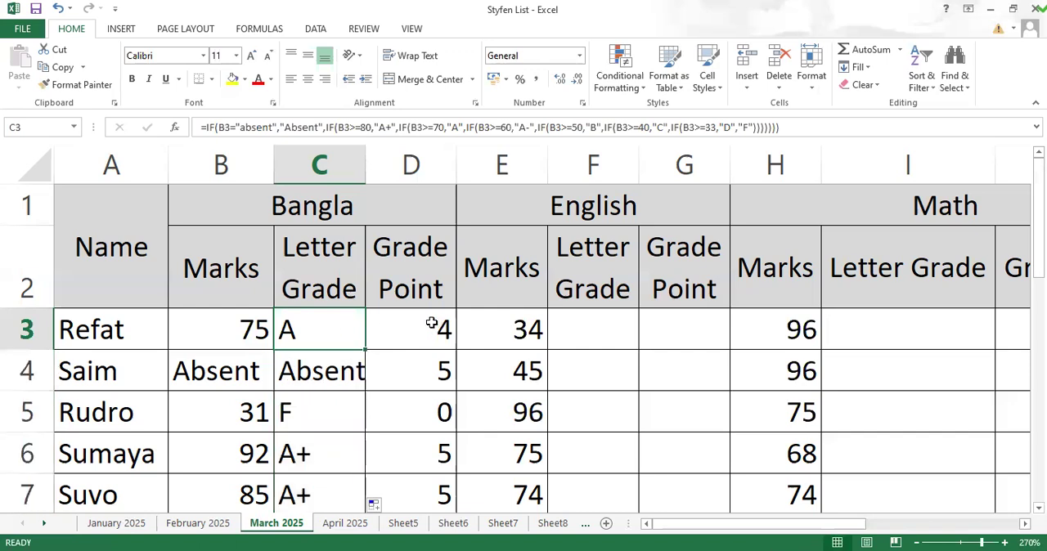
{"action": "key", "text": "ctrl+c"}
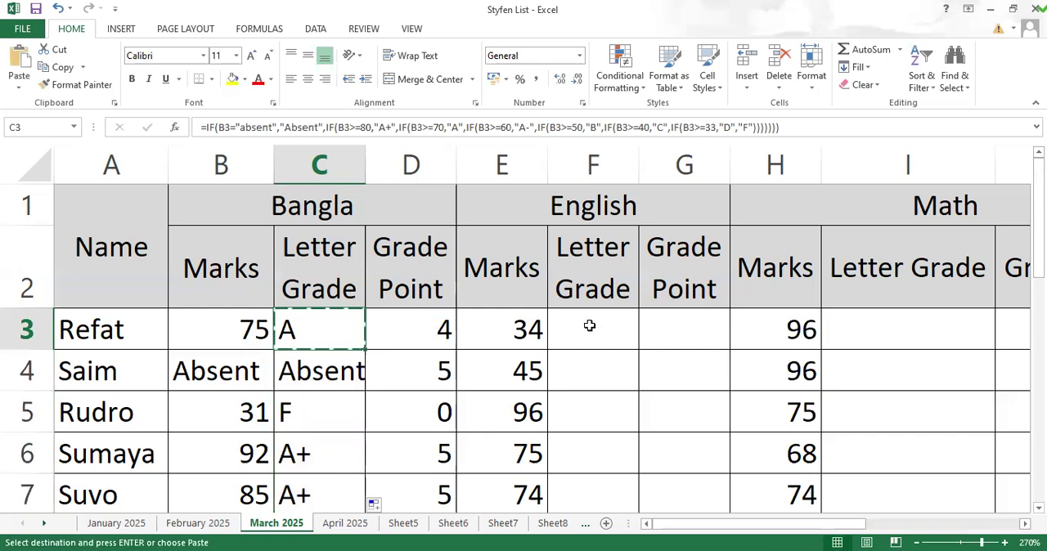
{"action": "left_click", "coordinate": [591, 330]}
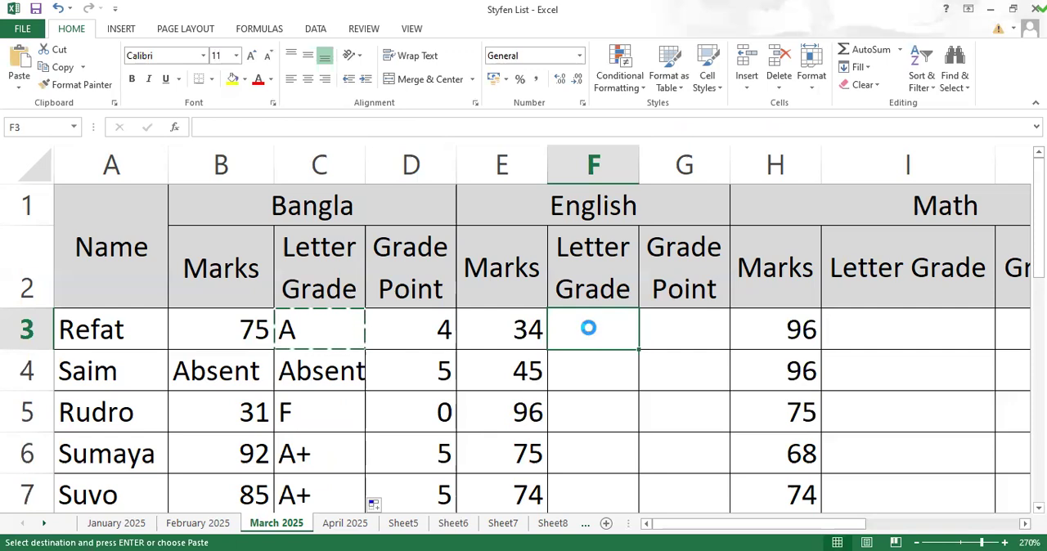
{"action": "key", "text": "ctrl+v"}
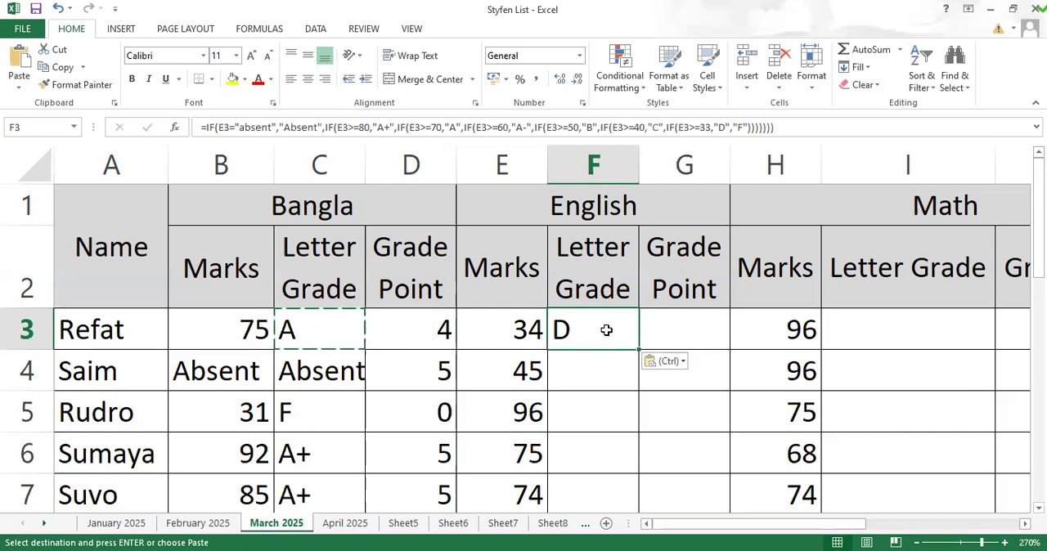
{"action": "key", "text": "ctrl+c"}
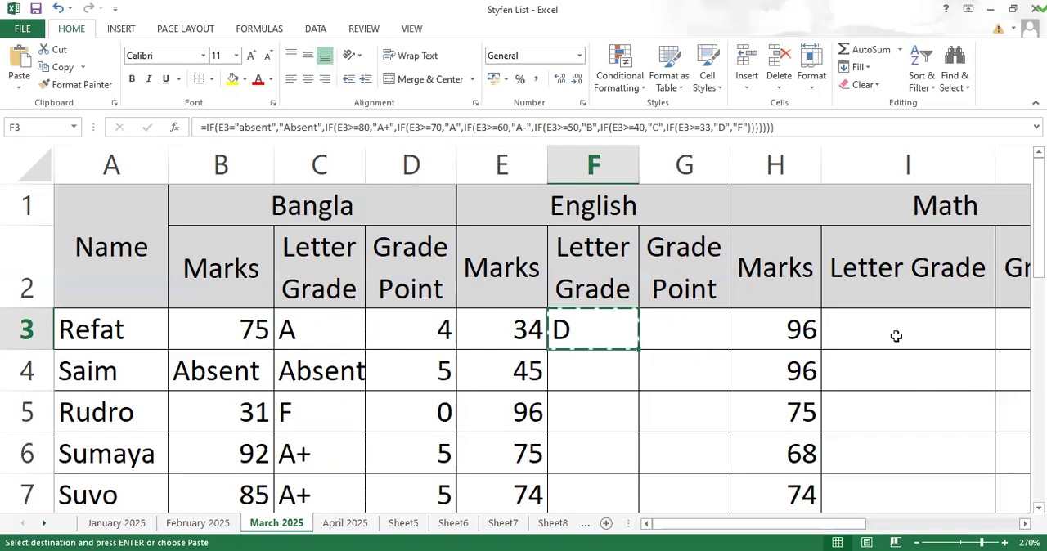
{"action": "left_click", "coordinate": [864, 335]}
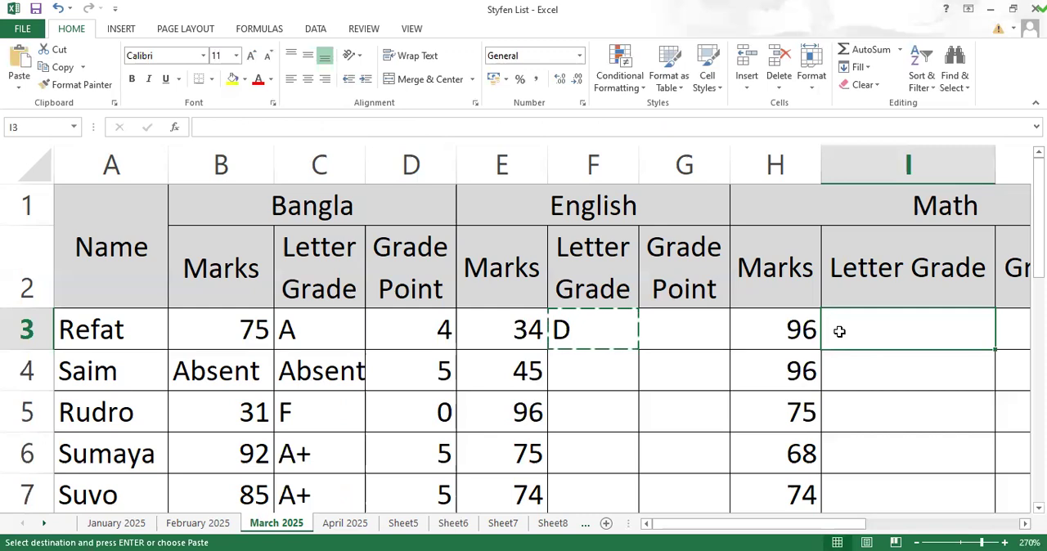
{"action": "key", "text": "ctrl+v"}
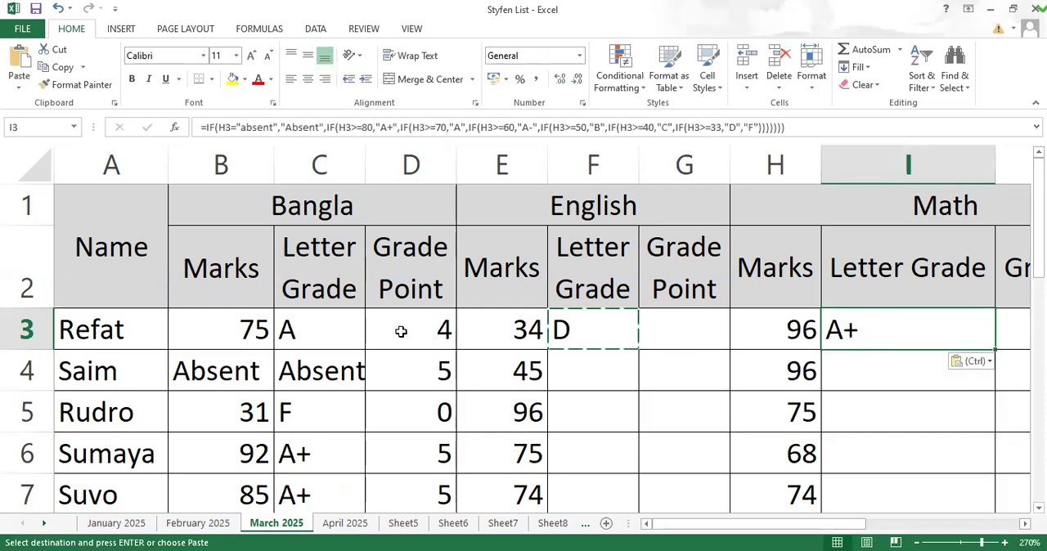
Step: Clear the Bangla grade points in D4:D7, keeping the formula in D3
{"action": "left_click_drag", "start_coordinate": [427, 328], "coordinate": [435, 453]}
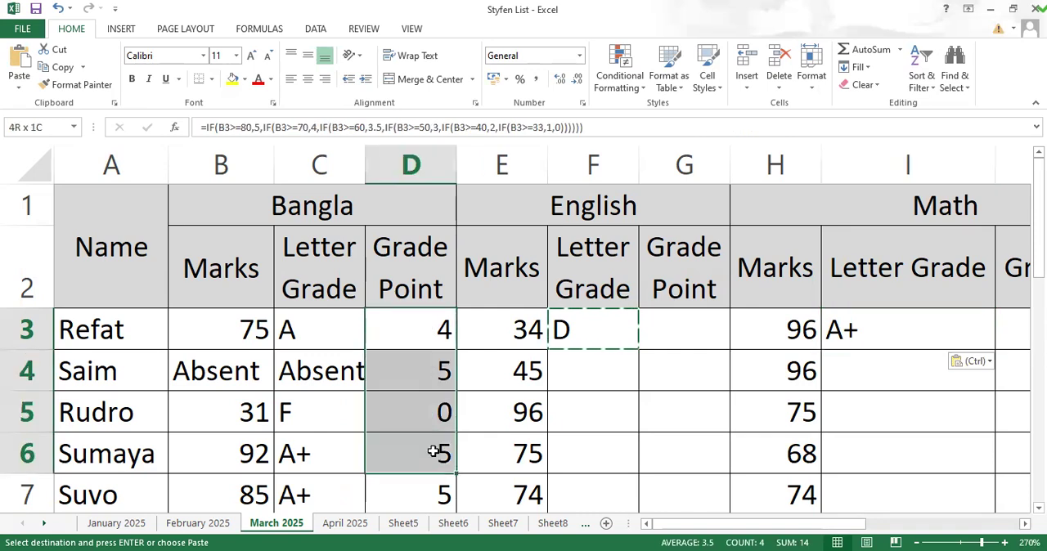
{"action": "left_click_drag", "start_coordinate": [414, 367], "coordinate": [413, 515]}
{"action": "left_click_drag", "start_coordinate": [414, 339], "coordinate": [414, 320]}
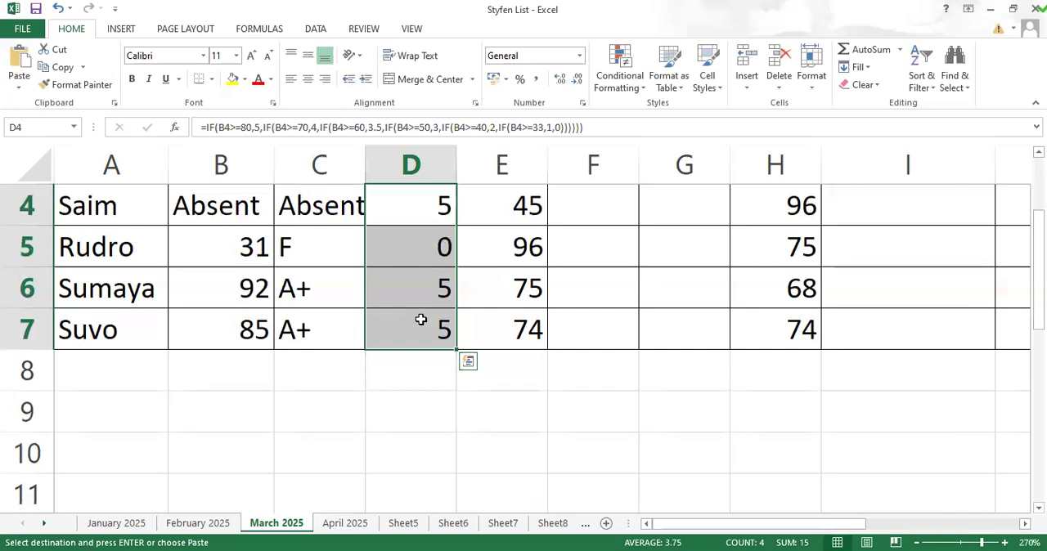
{"action": "key", "text": "Delete"}
{"action": "left_click", "coordinate": [615, 296]}
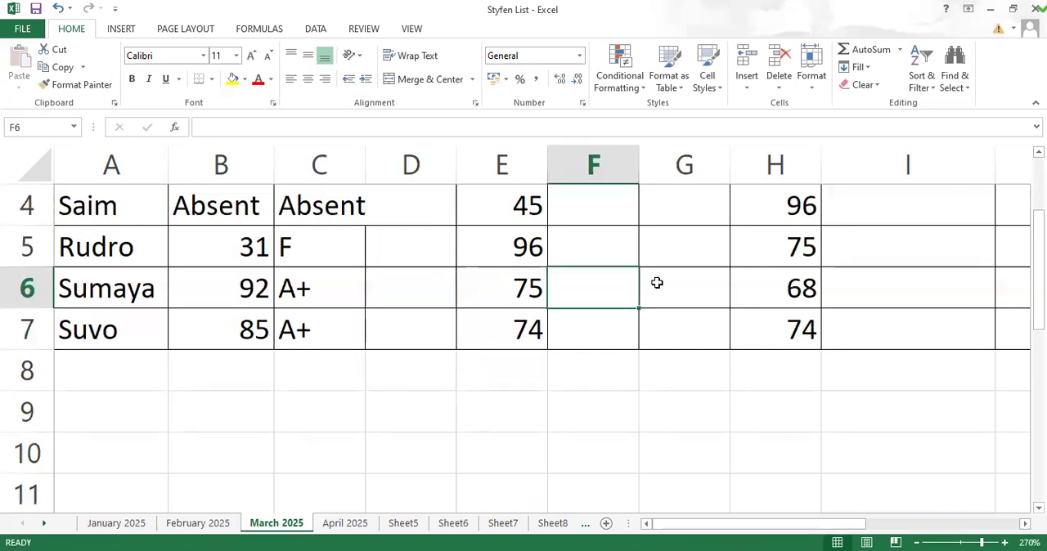
Step: Widen column C slightly so the Absent entry fits in the Bangla Letter Grade column
{"action": "scroll", "coordinate": [741, 252], "scroll_direction": "up", "scroll_amount": 1}
{"action": "scroll", "coordinate": [741, 252], "scroll_direction": "up", "scroll_amount": 1}
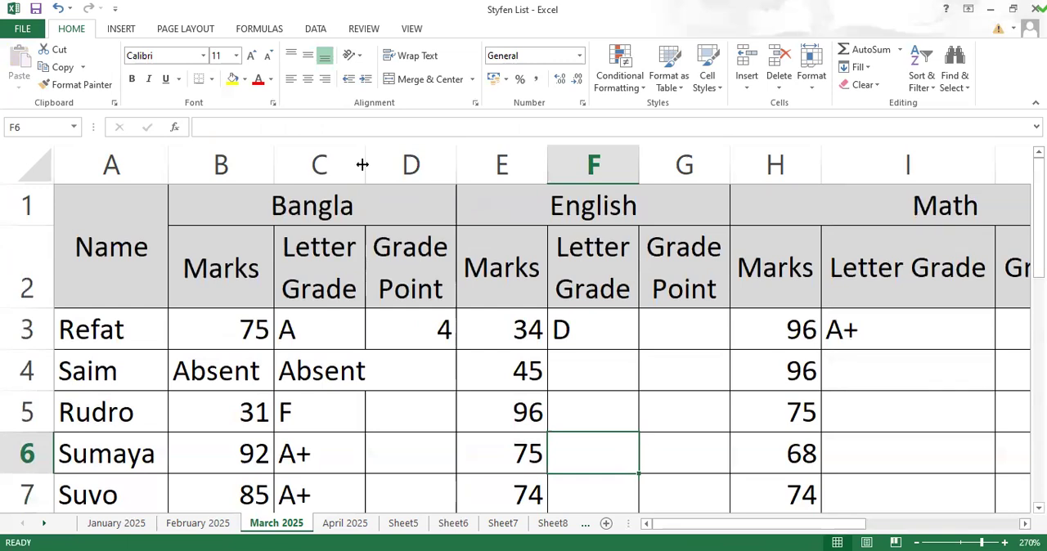
{"action": "left_click_drag", "start_coordinate": [362, 164], "coordinate": [378, 164]}
{"action": "left_click", "coordinate": [509, 362]}
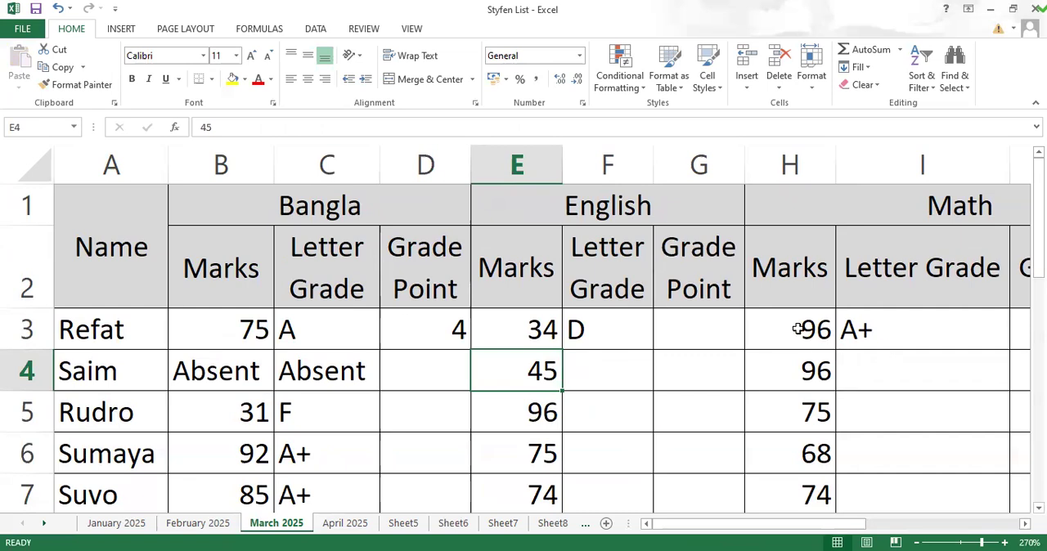
{"action": "left_click", "coordinate": [444, 332]}
{"action": "double_click", "coordinate": [442, 329]}
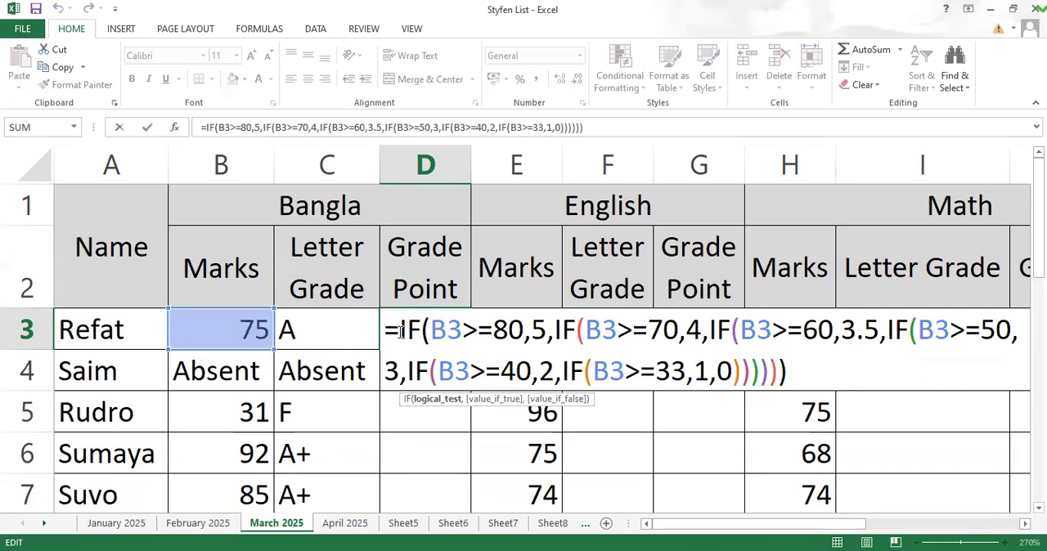
{"action": "key", "text": "Return"}
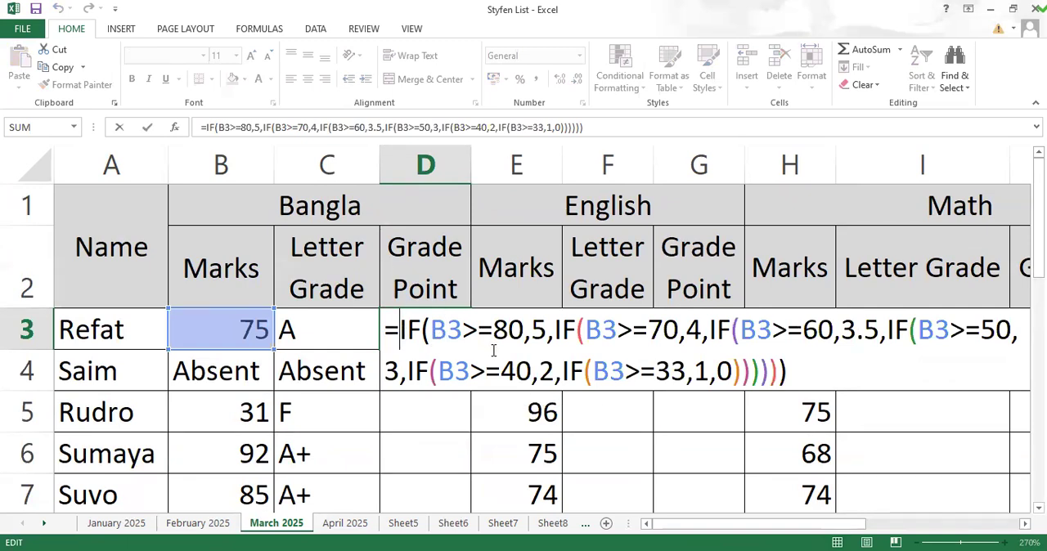
{"action": "key", "text": "Return"}
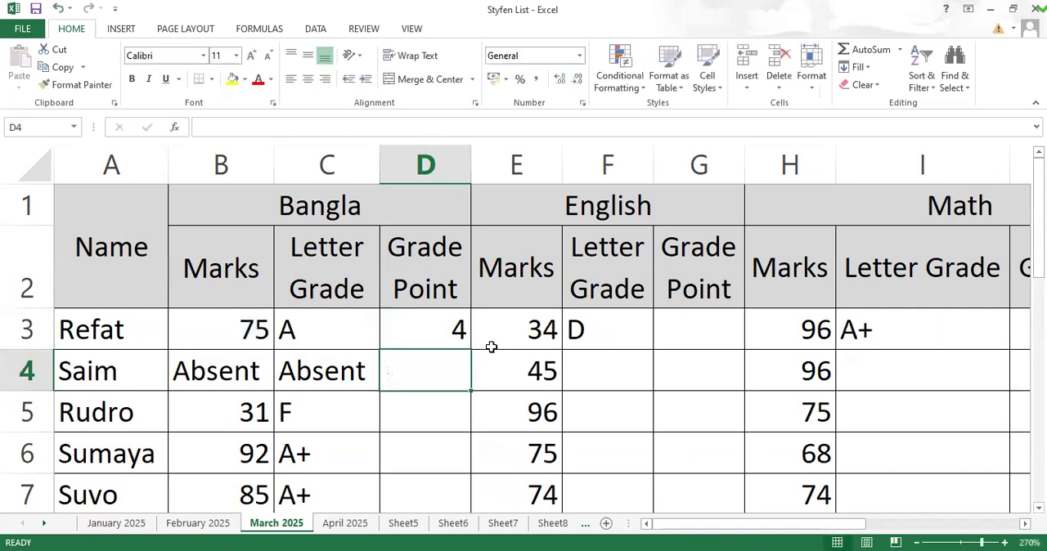
Step: Try filling D3's existing grade-point formula down to D7, and clear D4:D7 again
{"action": "left_click", "coordinate": [413, 331]}
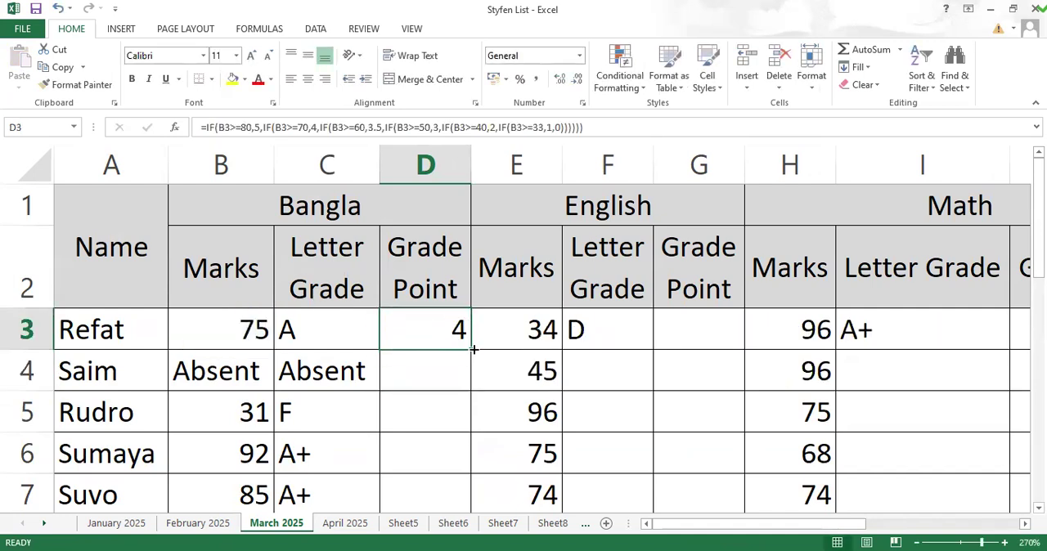
{"action": "double_click", "coordinate": [461, 346]}
{"action": "left_click", "coordinate": [425, 377]}
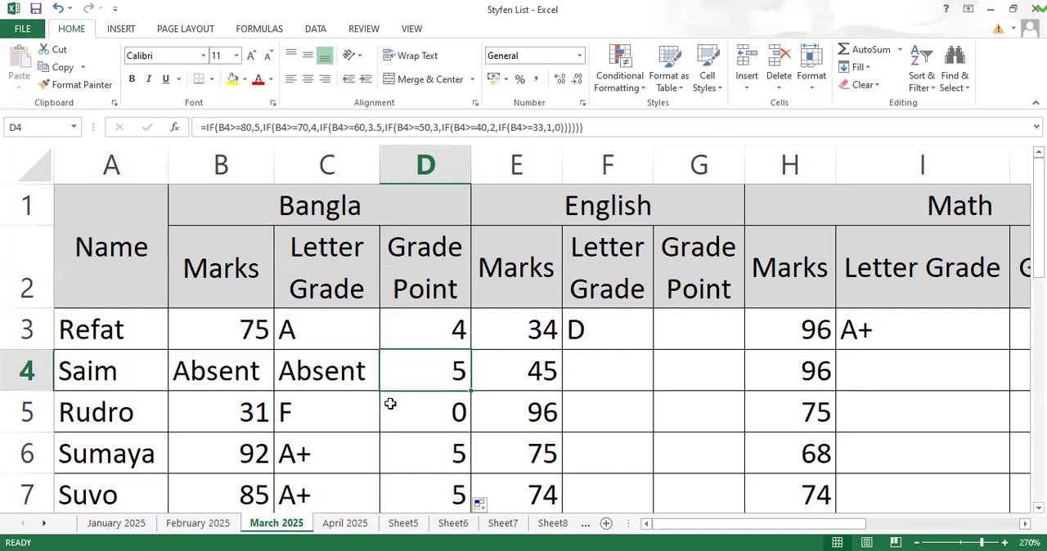
{"action": "left_click", "coordinate": [409, 425]}
{"action": "left_click_drag", "start_coordinate": [392, 363], "coordinate": [434, 369]}
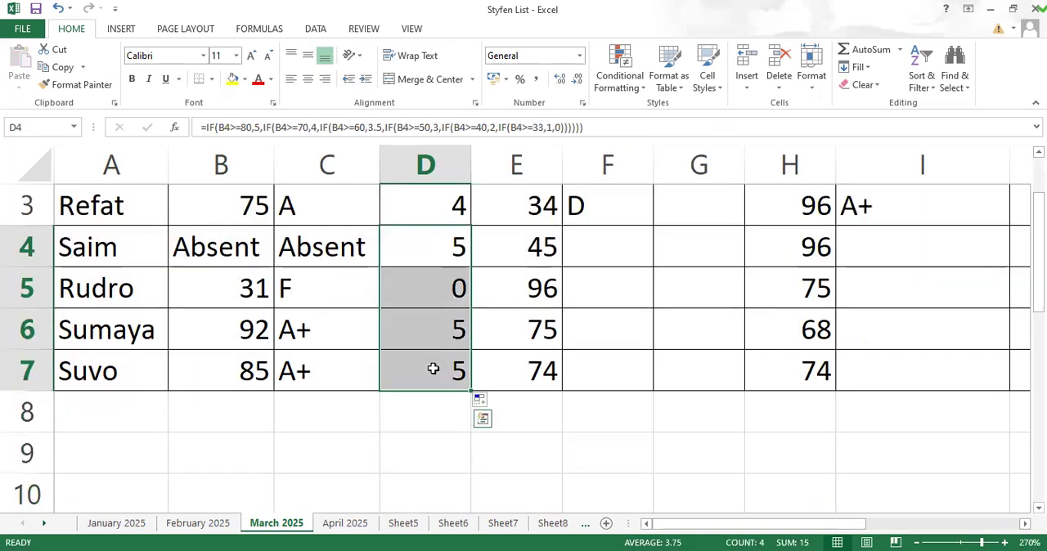
{"action": "key", "text": "Delete"}
{"action": "scroll", "coordinate": [415, 367], "scroll_direction": "up", "scroll_amount": 1}
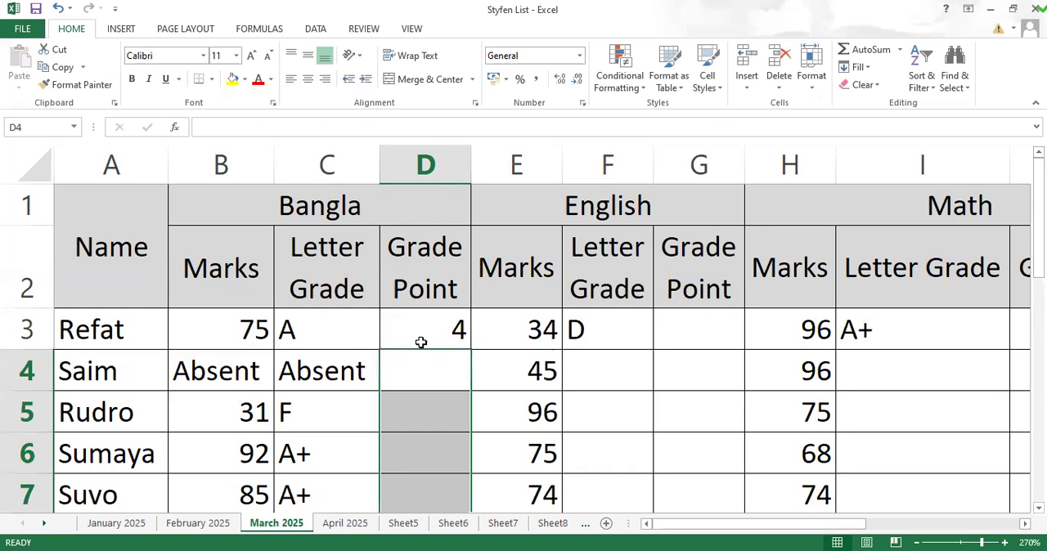
Step: Insert an outer IF function in front of the existing nested grade-point formula in D3
{"action": "left_click", "coordinate": [421, 335]}
{"action": "double_click", "coordinate": [421, 330]}
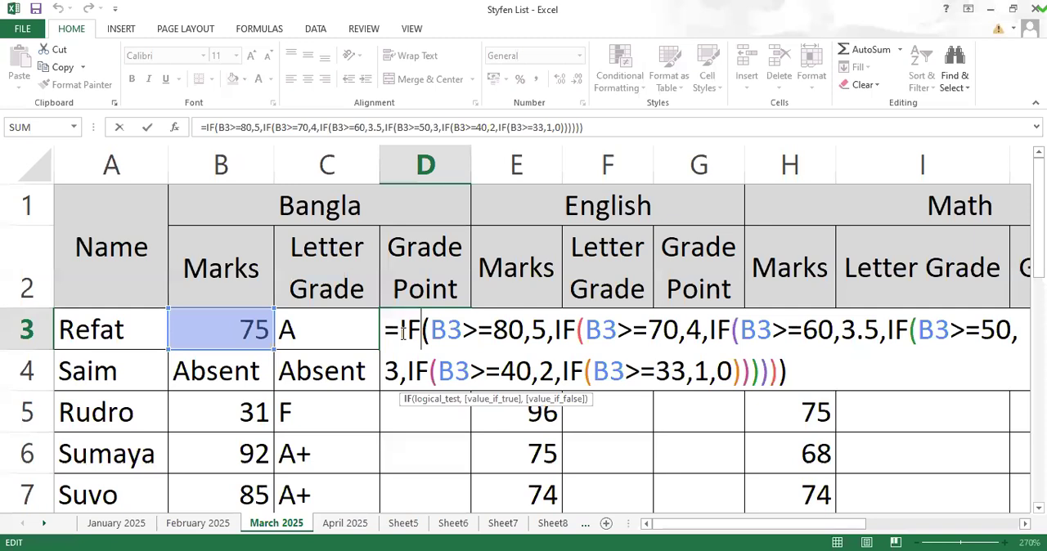
{"action": "type", "text": "i"}
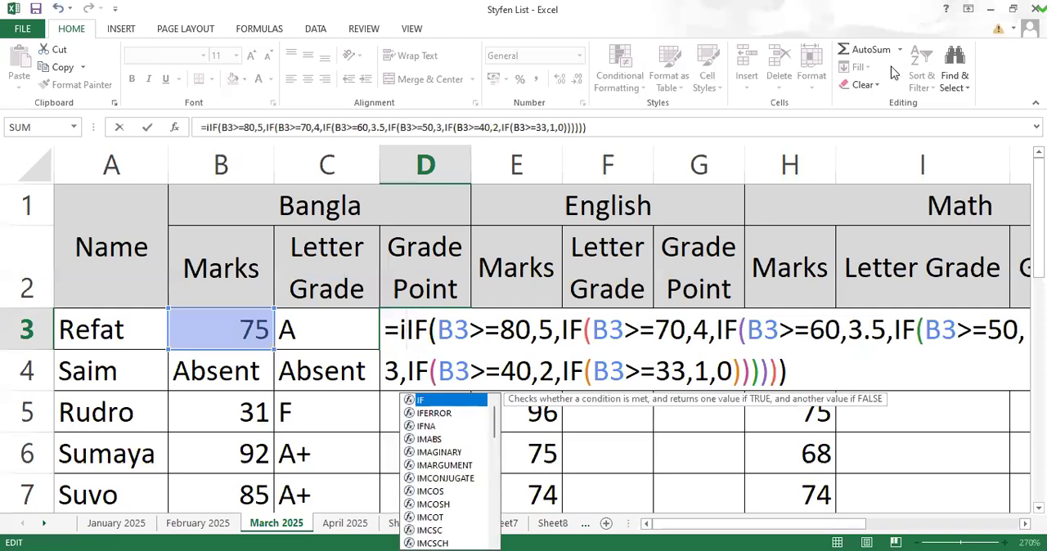
{"action": "type", "text": "f"}
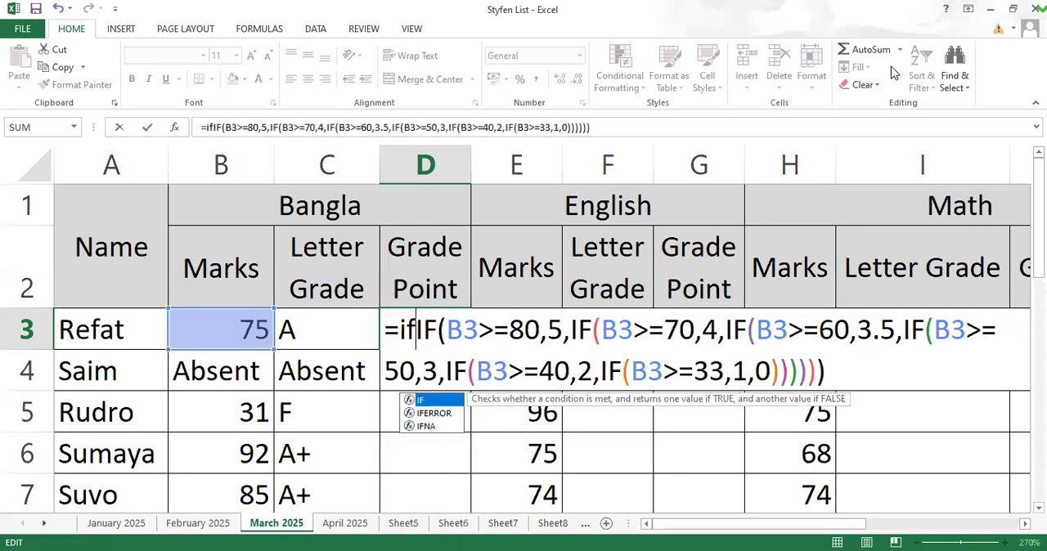
{"action": "key", "text": "Tab"}
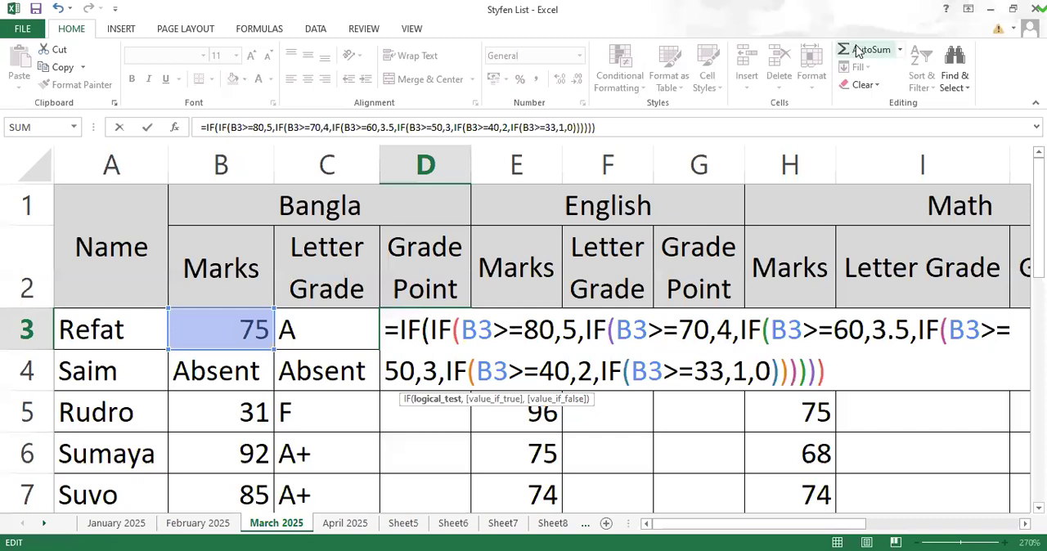
Step: Enter B3="absent" as the logical test of the outer IF in D3's formula
{"action": "left_click", "coordinate": [264, 315]}
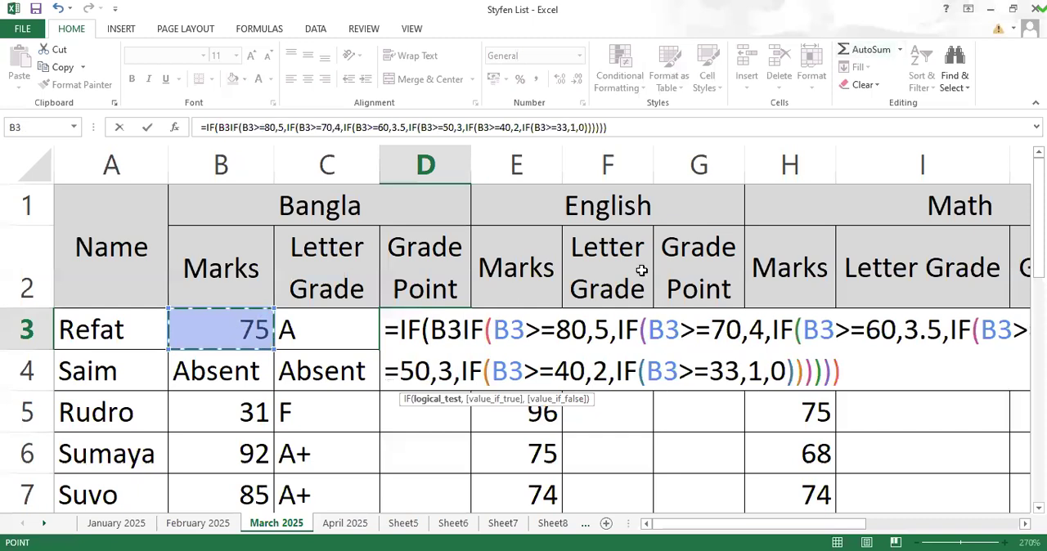
{"action": "type", "text": "="}
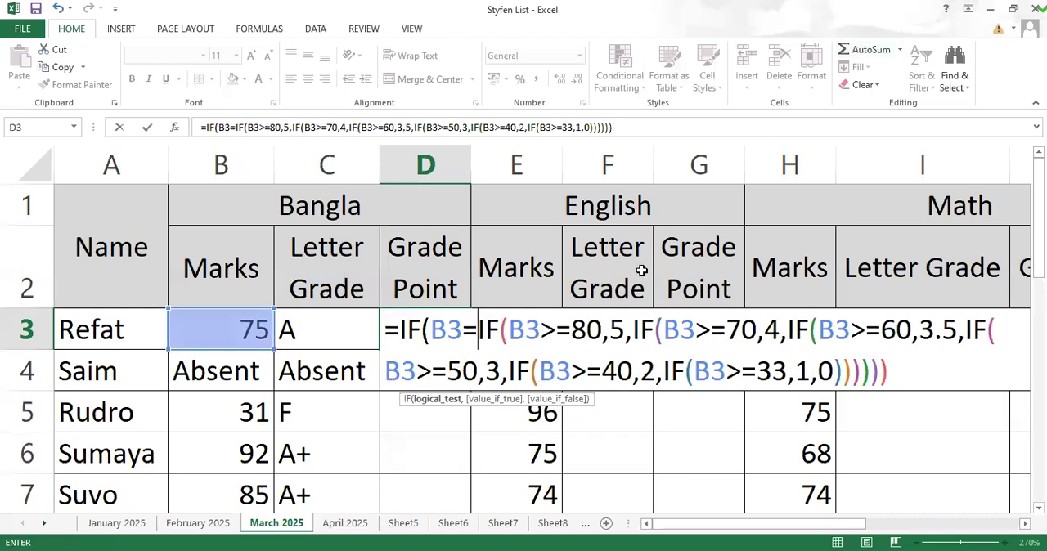
{"action": "type", "text": "\"a"}
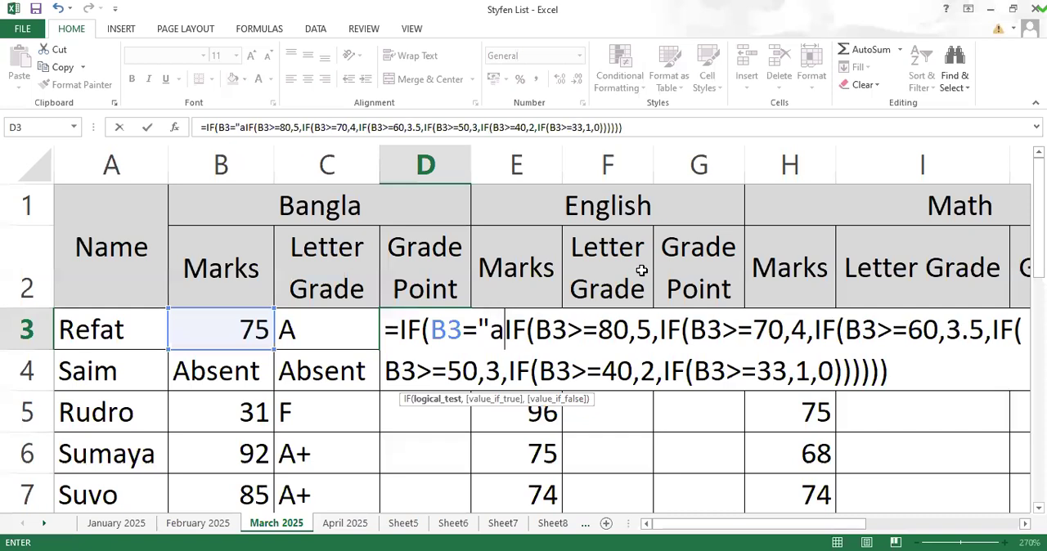
{"action": "type", "text": "bsent"}
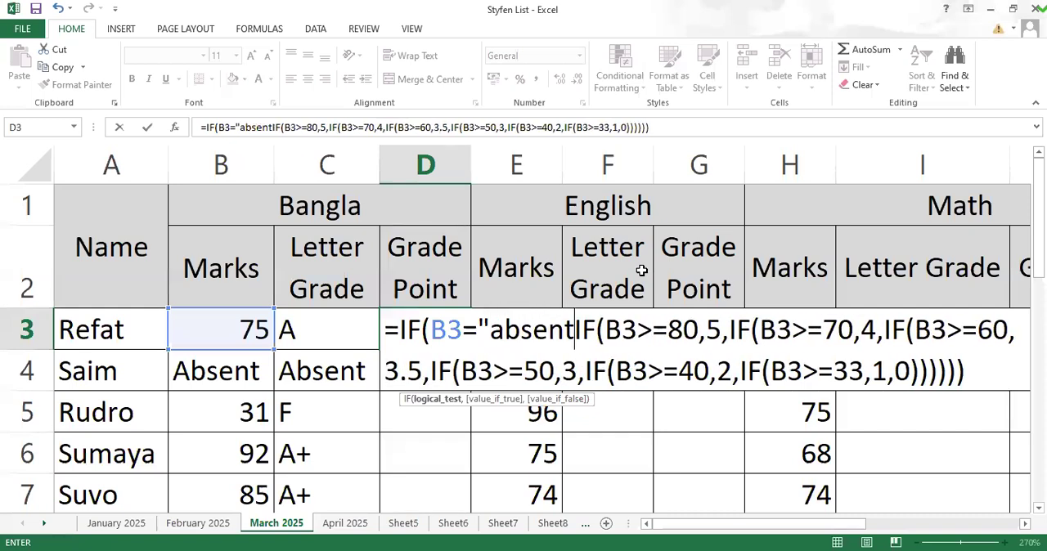
{"action": "type", "text": "\""}
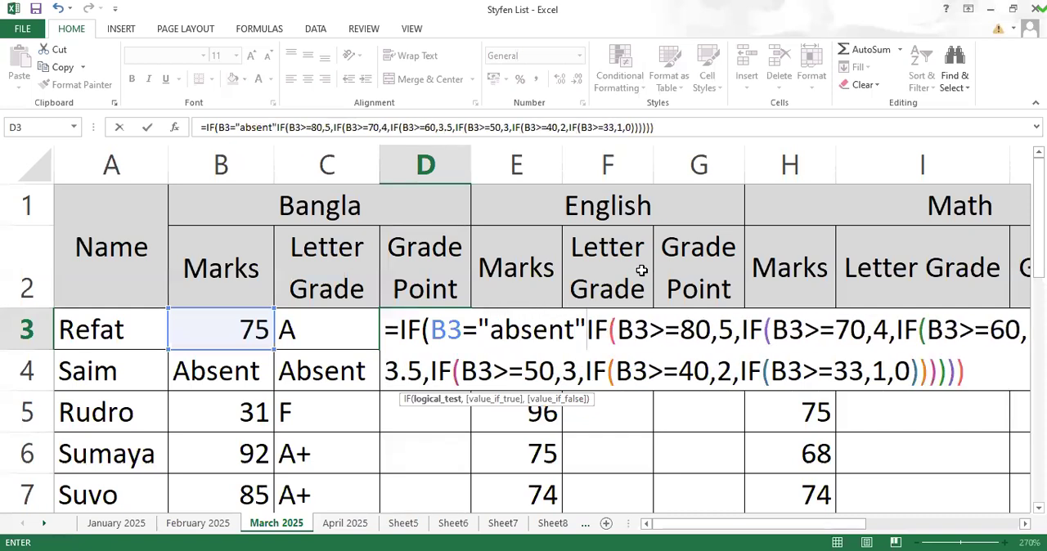
{"action": "type", "text": ",\""}
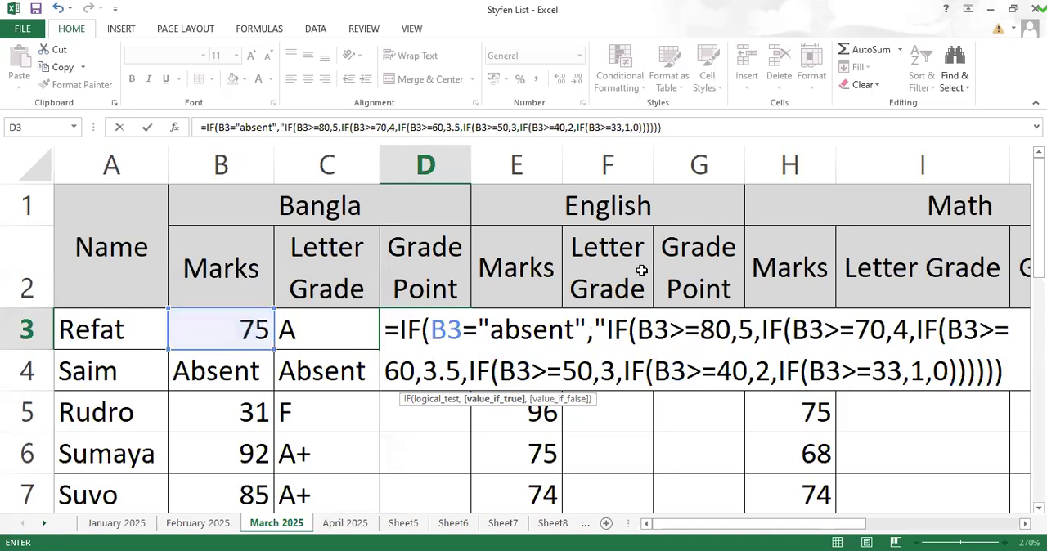
{"action": "type", "text": "Absent\""}
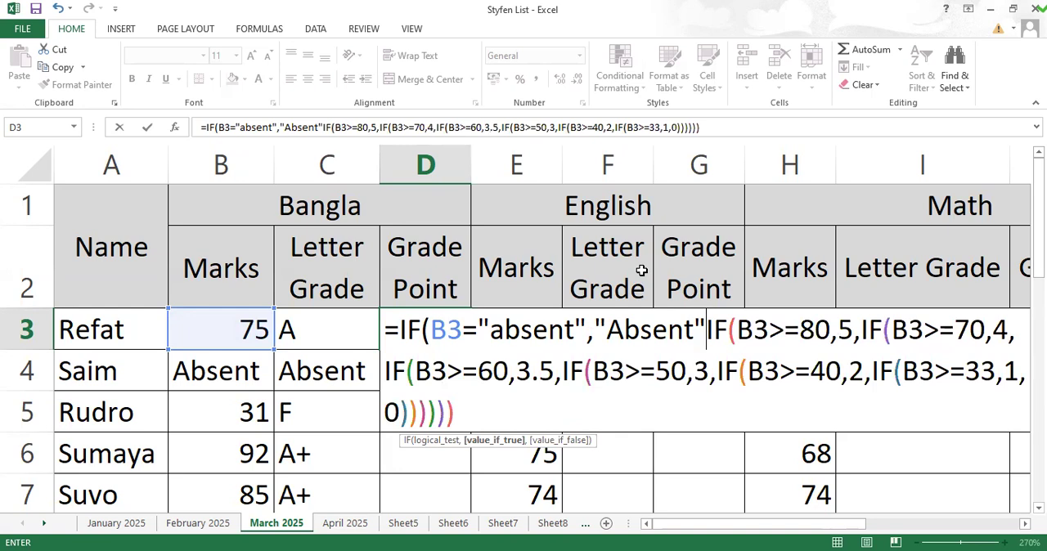
{"action": "type", "text": ","}
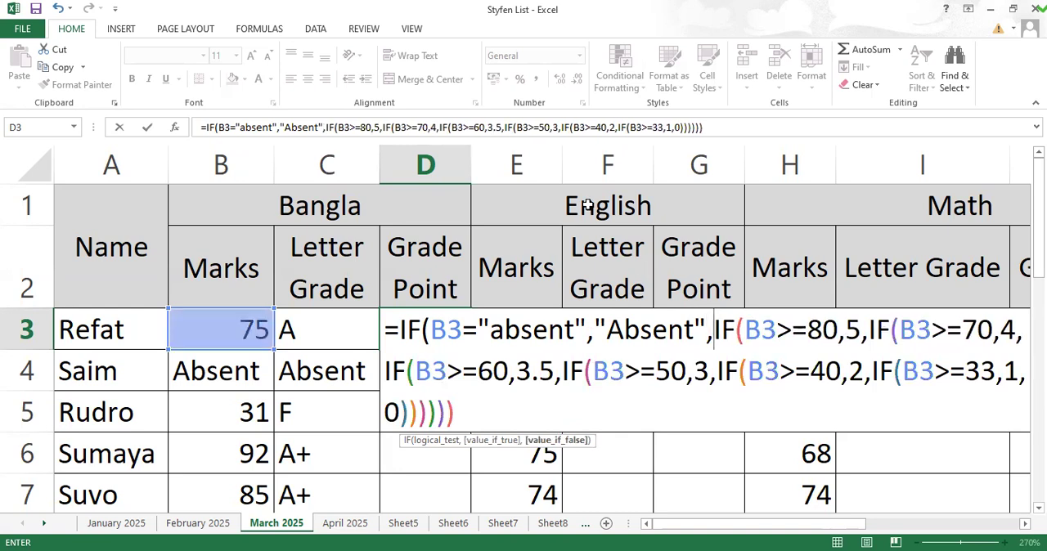
Step: Complete D3's outer IF with "Absent" as the true value, the existing nested grade-point IF as the false value, and a closing parenthesis
{"action": "left_click", "coordinate": [475, 414]}
{"action": "type", "text": ")"}
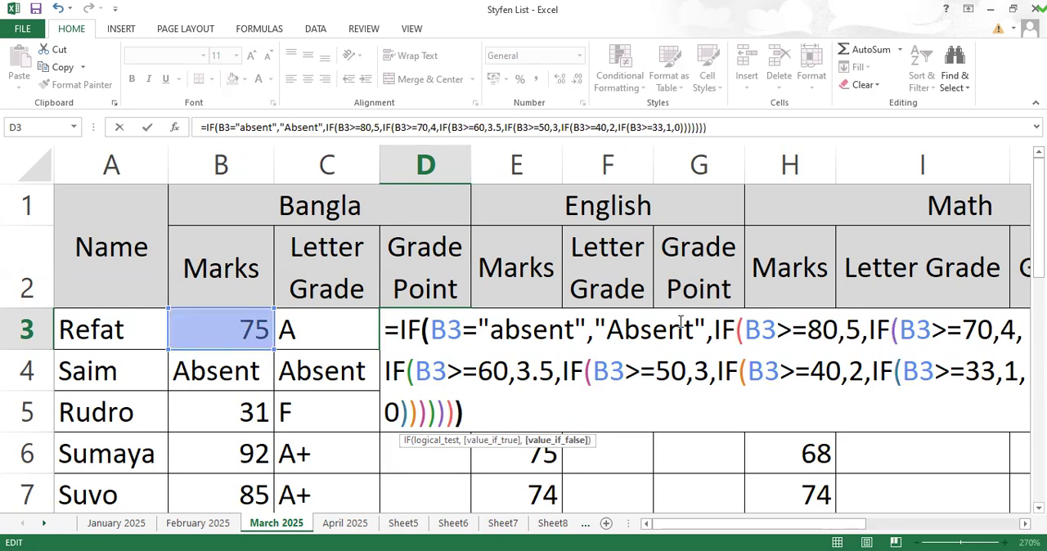
{"action": "key", "text": "Return"}
Step: Fill D3's grade-point formula down to D7 and autofit the width of column D
{"action": "left_click", "coordinate": [463, 330]}
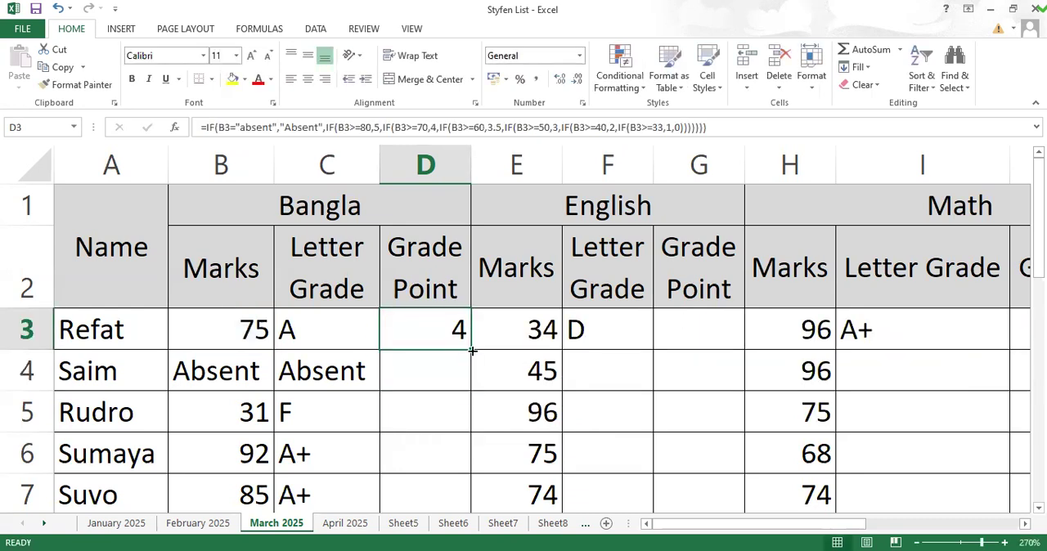
{"action": "double_click", "coordinate": [473, 351]}
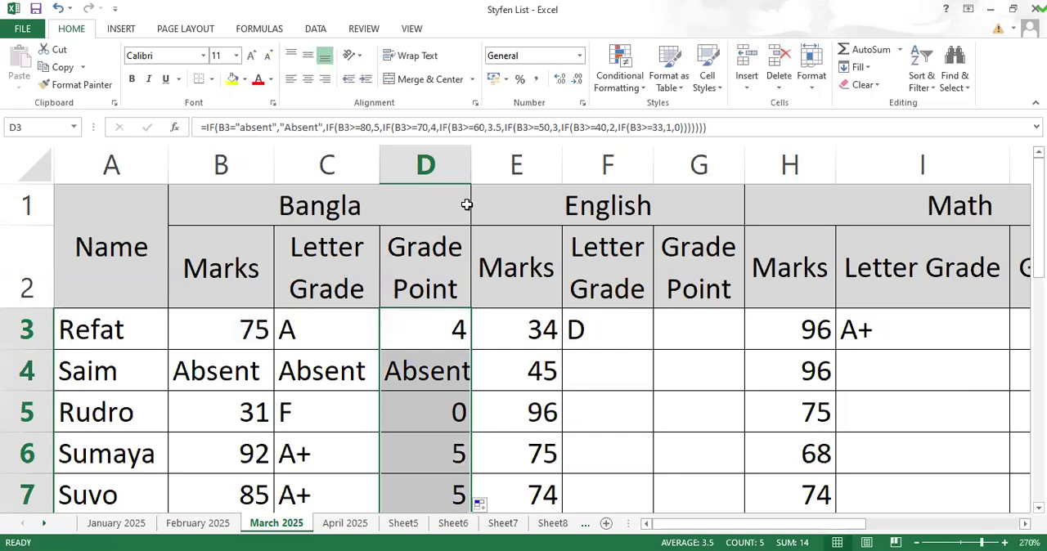
{"action": "double_click", "coordinate": [471, 166]}
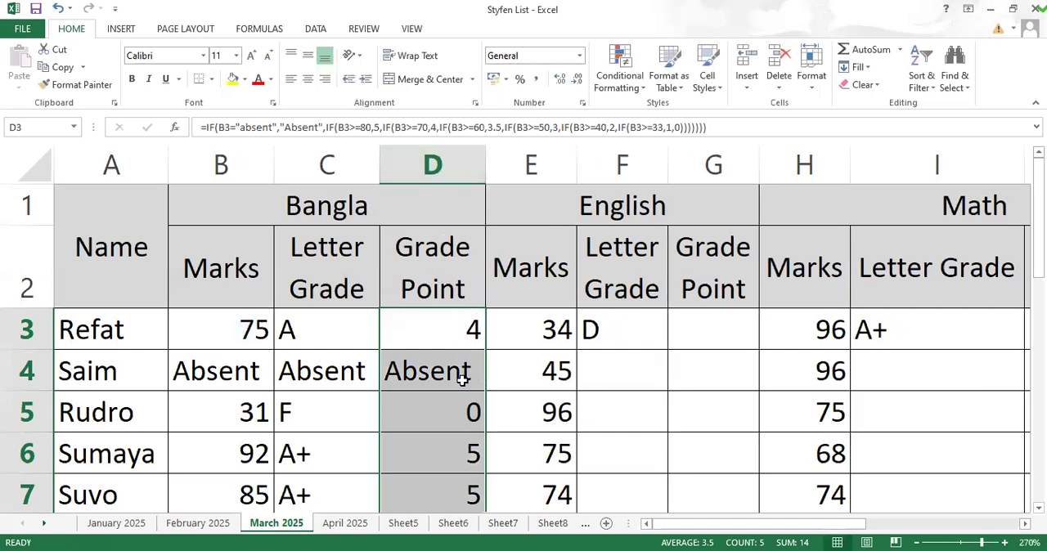
Step: Copy the Bangla grade-point formula from D3 into the English Grade Point cell G3
{"action": "left_click", "coordinate": [463, 330]}
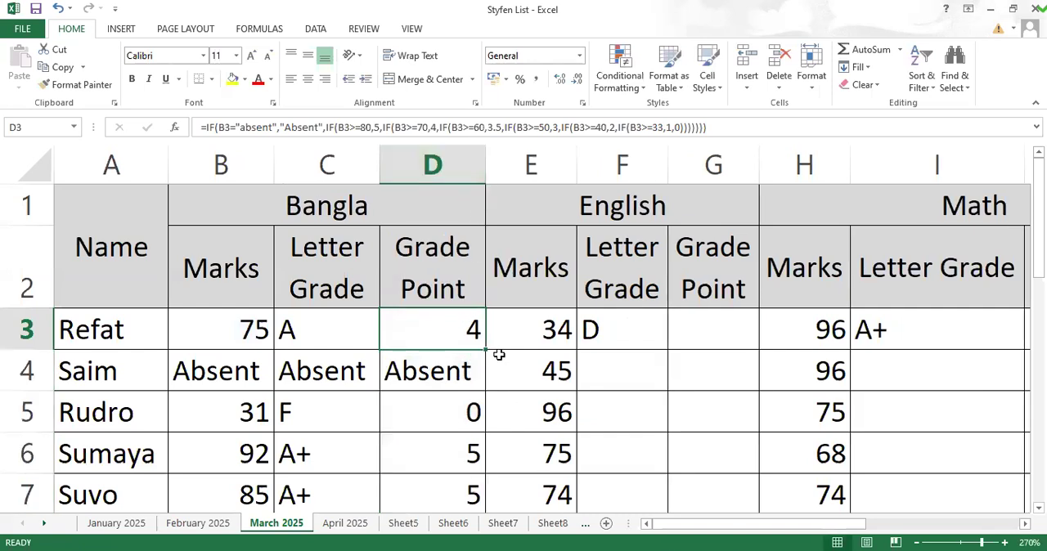
{"action": "key", "text": "ctrl+c"}
{"action": "left_click", "coordinate": [715, 330]}
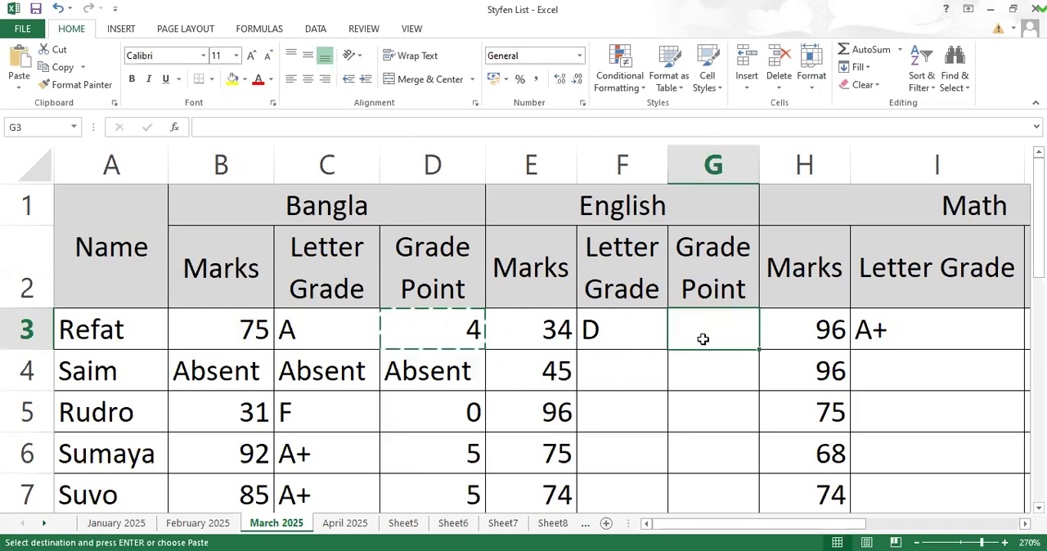
{"action": "key", "text": "ctrl+v"}
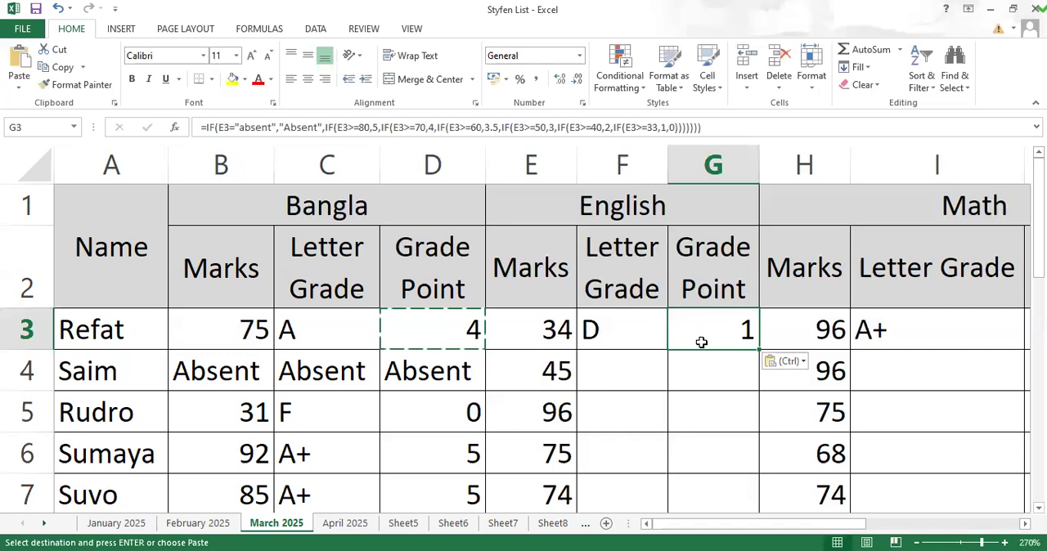
Step: Copy the grade-point formula from G3 into the Math Grade Point cell J3 and fill it down to J7
{"action": "key", "text": "ctrl+c"}
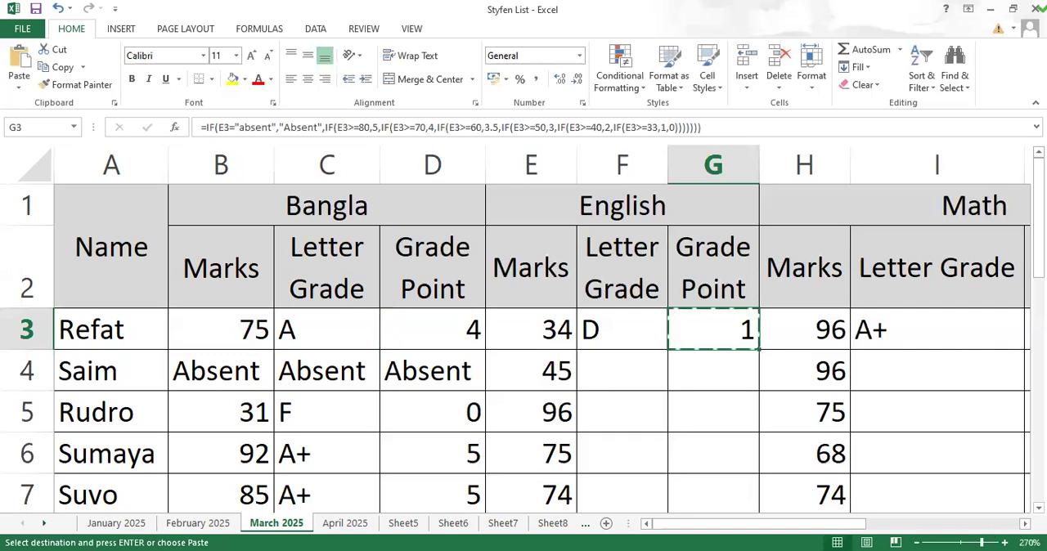
{"action": "left_click", "coordinate": [1025, 524]}
{"action": "left_click", "coordinate": [1025, 524]}
{"action": "left_click", "coordinate": [899, 342]}
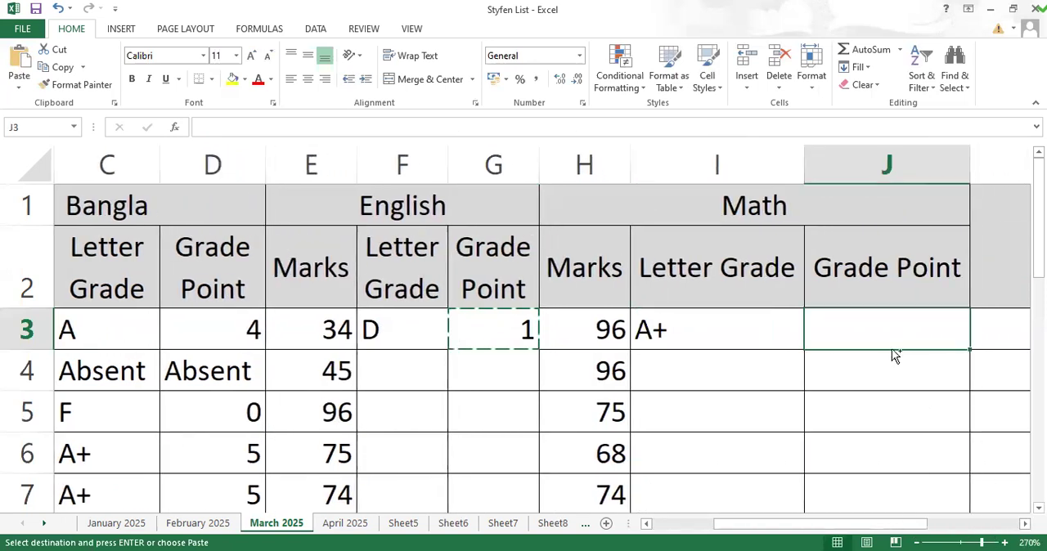
{"action": "key", "text": "ctrl+v"}
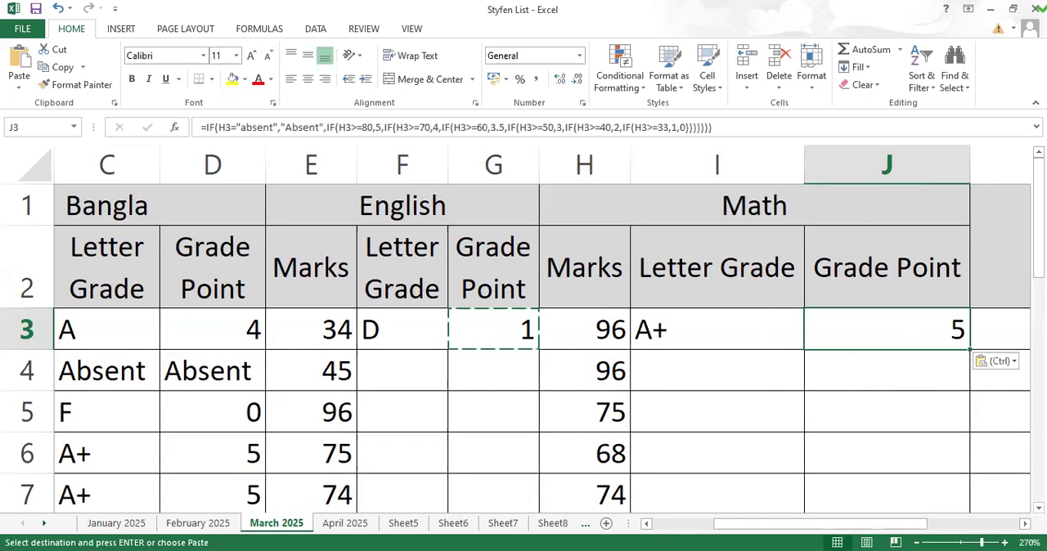
{"action": "double_click", "coordinate": [970, 349]}
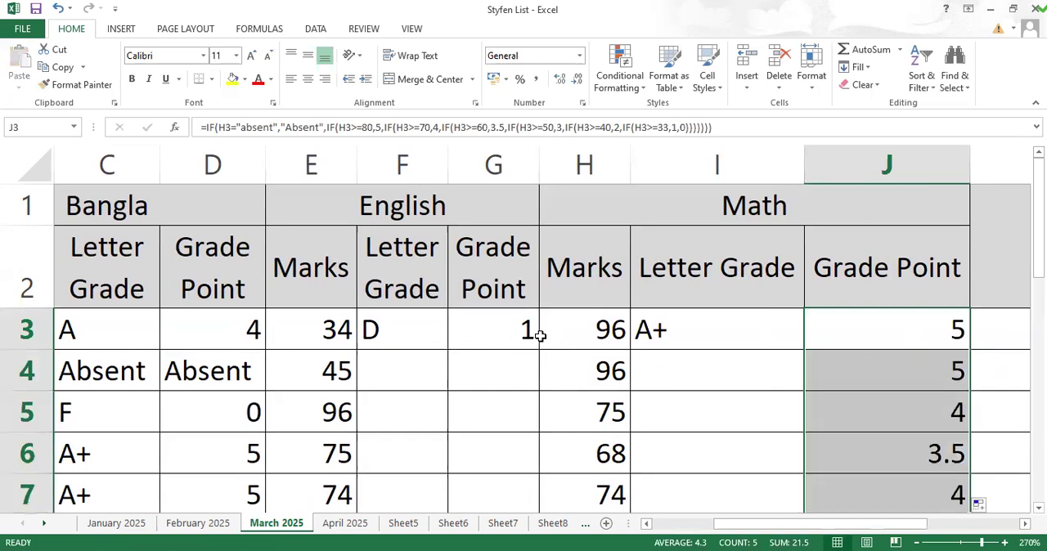
Step: Fill the English grade-point formula from G3 down to G7
{"action": "left_click", "coordinate": [543, 336]}
{"action": "left_click", "coordinate": [531, 342]}
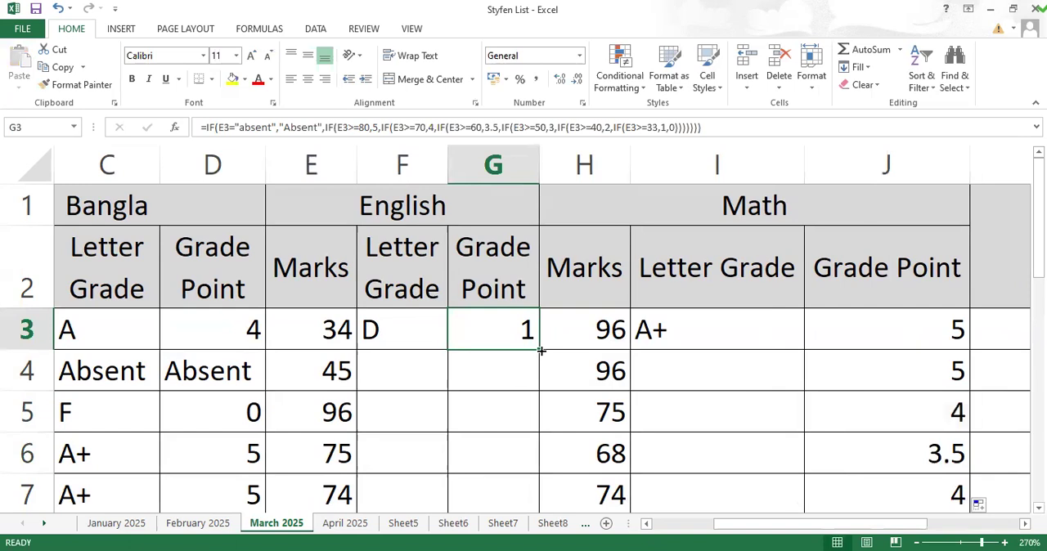
{"action": "double_click", "coordinate": [541, 350]}
Step: Break the Math headers Letter Grade in I2 and Grade Point in J2 onto two lines each
{"action": "left_click", "coordinate": [782, 327]}
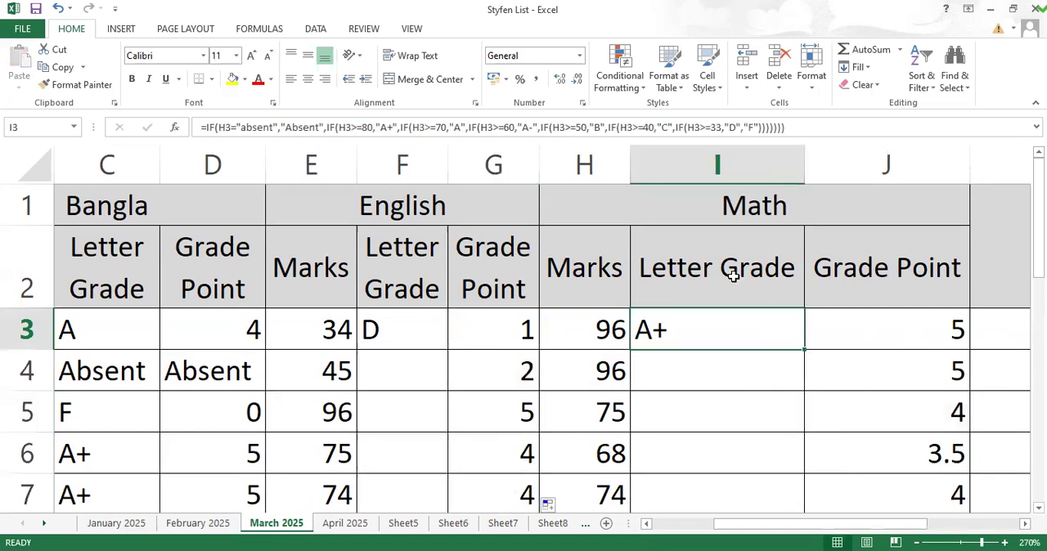
{"action": "double_click", "coordinate": [725, 275]}
{"action": "key", "text": "alt+Return"}
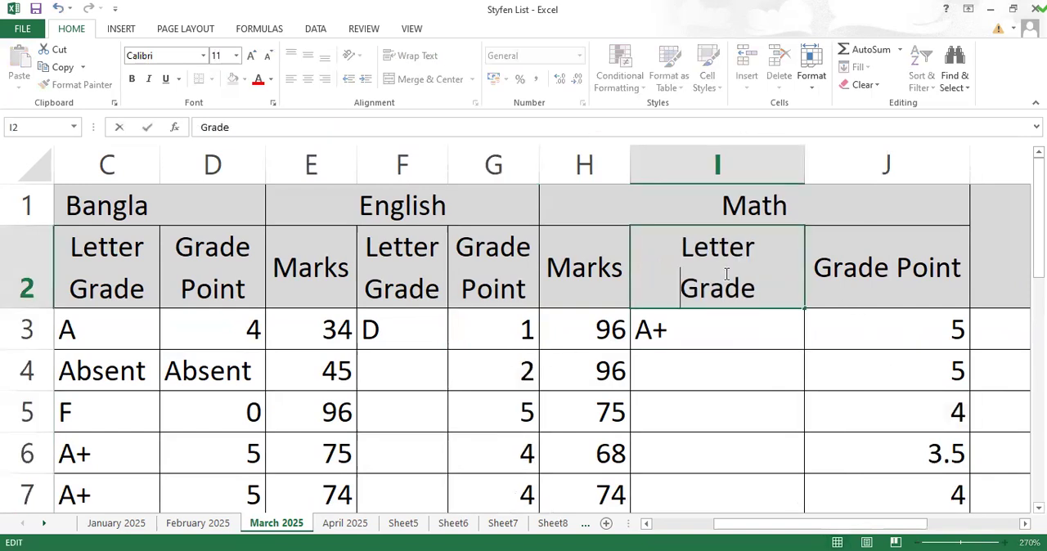
{"action": "left_click", "coordinate": [898, 265]}
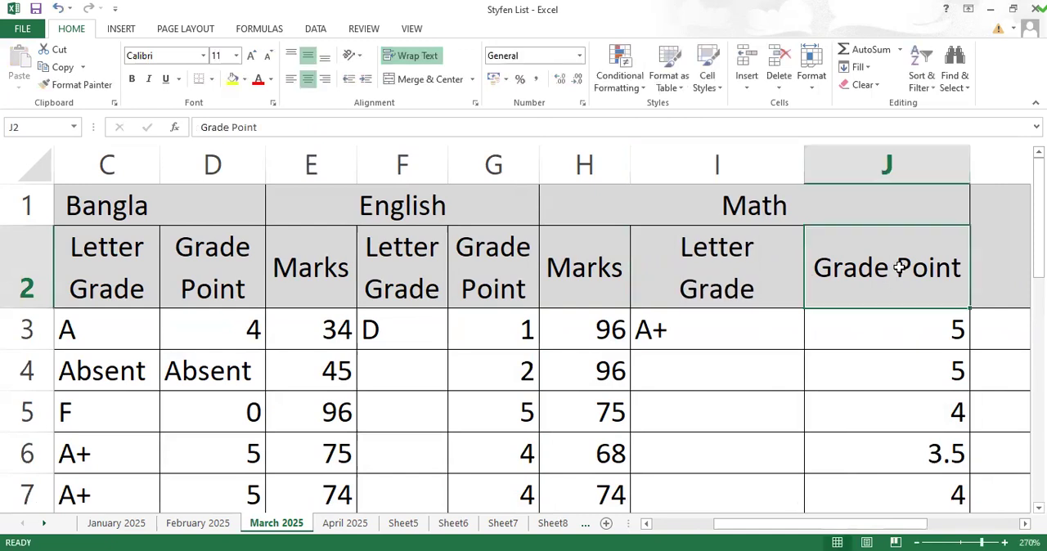
{"action": "double_click", "coordinate": [898, 265]}
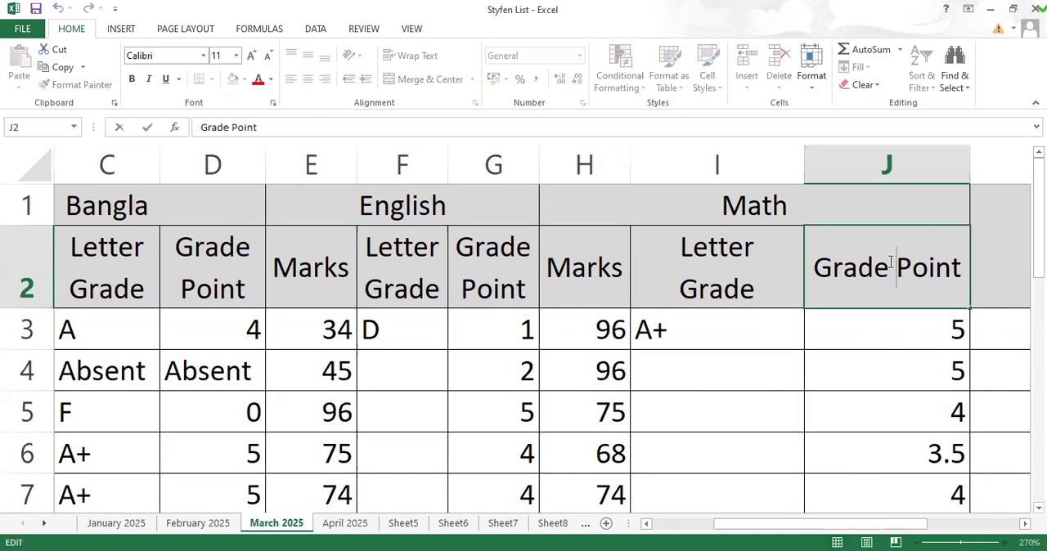
{"action": "key", "text": "alt+Return"}
{"action": "left_click", "coordinate": [895, 385]}
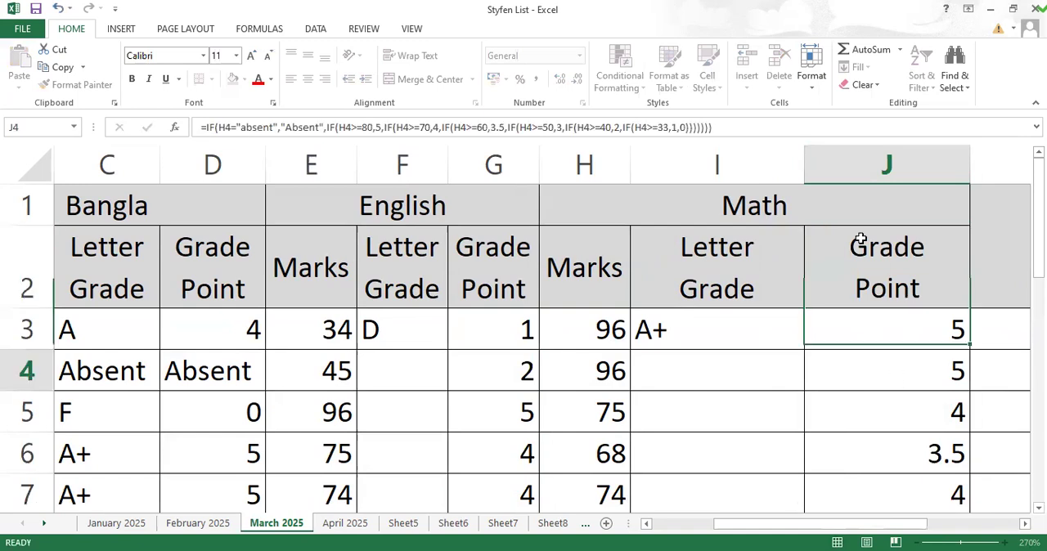
Step: Autofit the widths of columns I and J under Math and save the workbook
{"action": "double_click", "coordinate": [805, 158]}
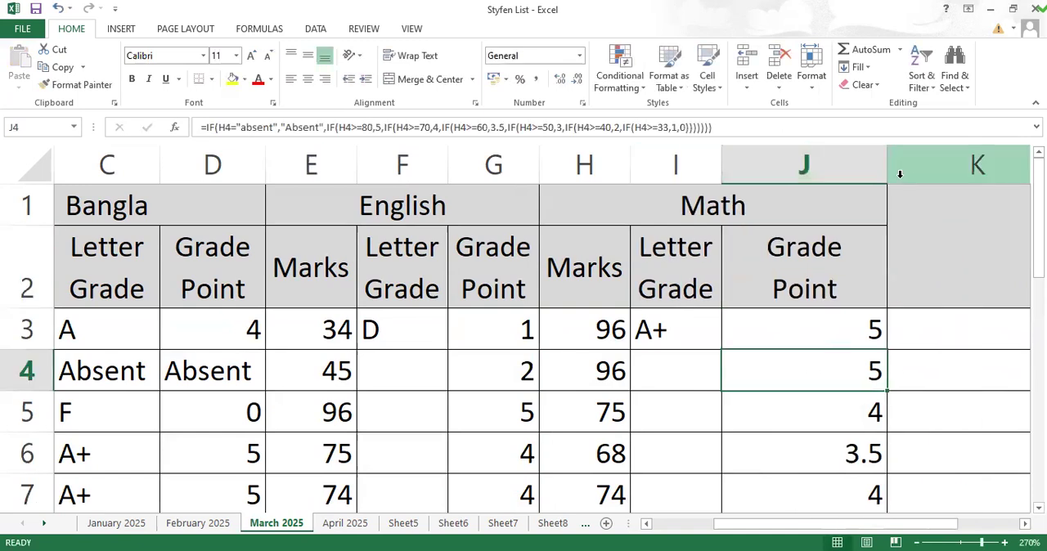
{"action": "double_click", "coordinate": [889, 167]}
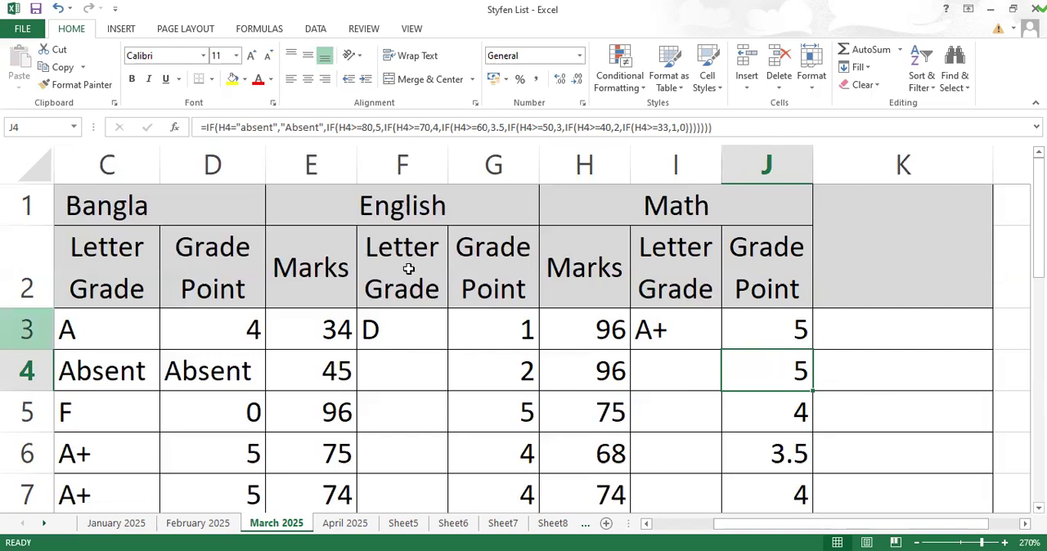
{"action": "left_click", "coordinate": [36, 12]}
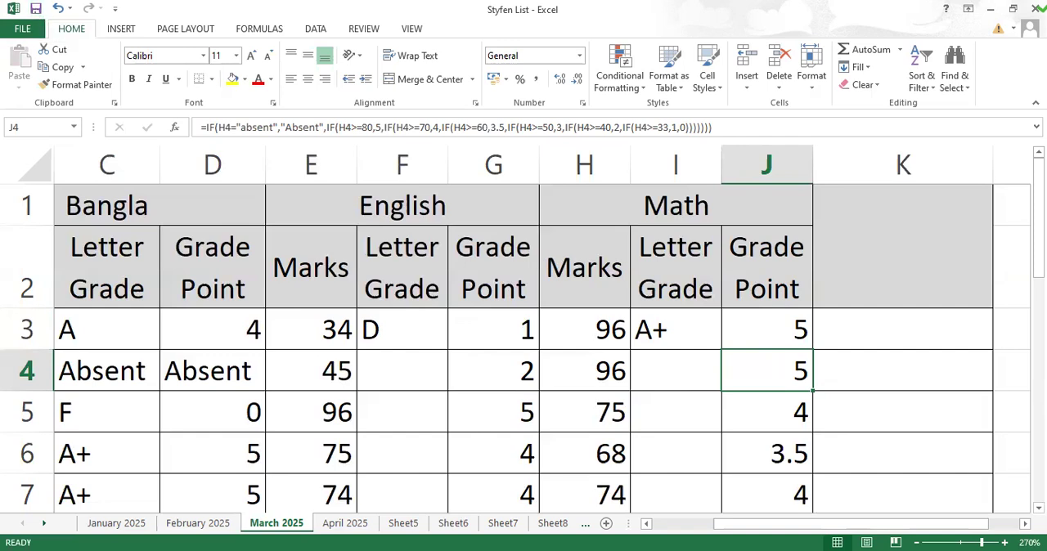